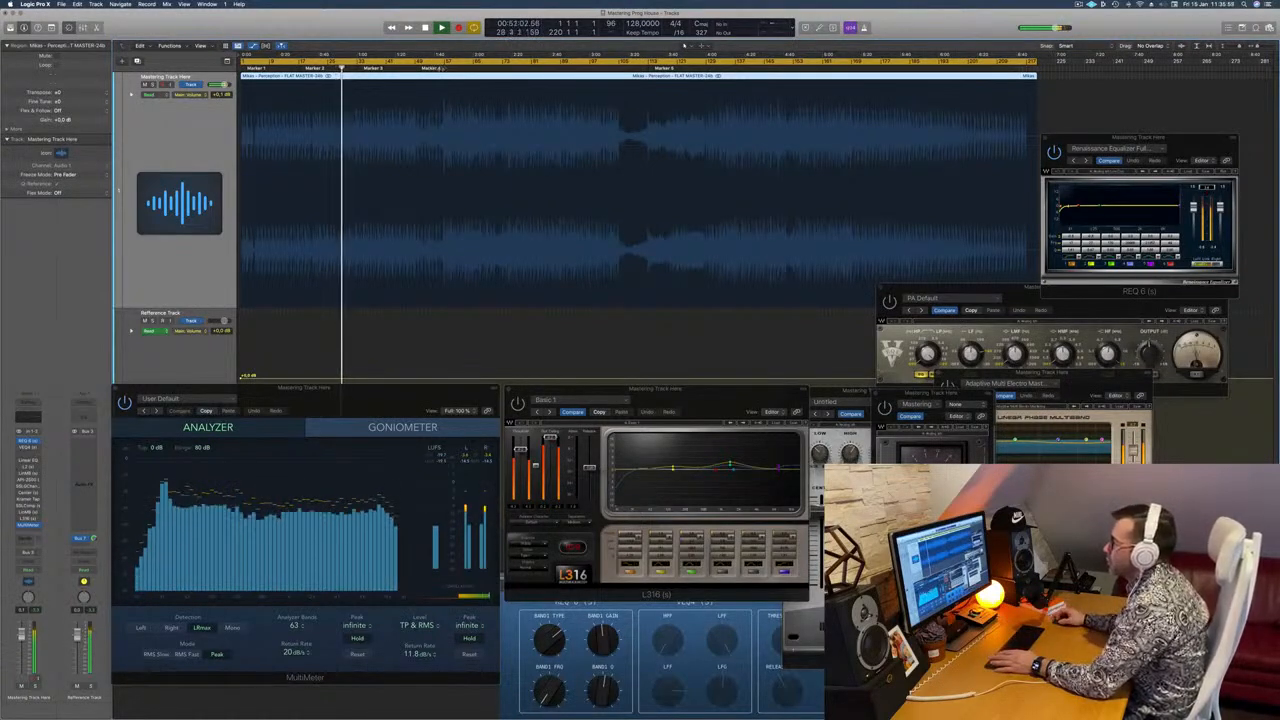
Step: Audition the mastering track around Marker 4 from about 1:44, and on from about 2:16
{"action": "left_click", "coordinate": [441, 69]}
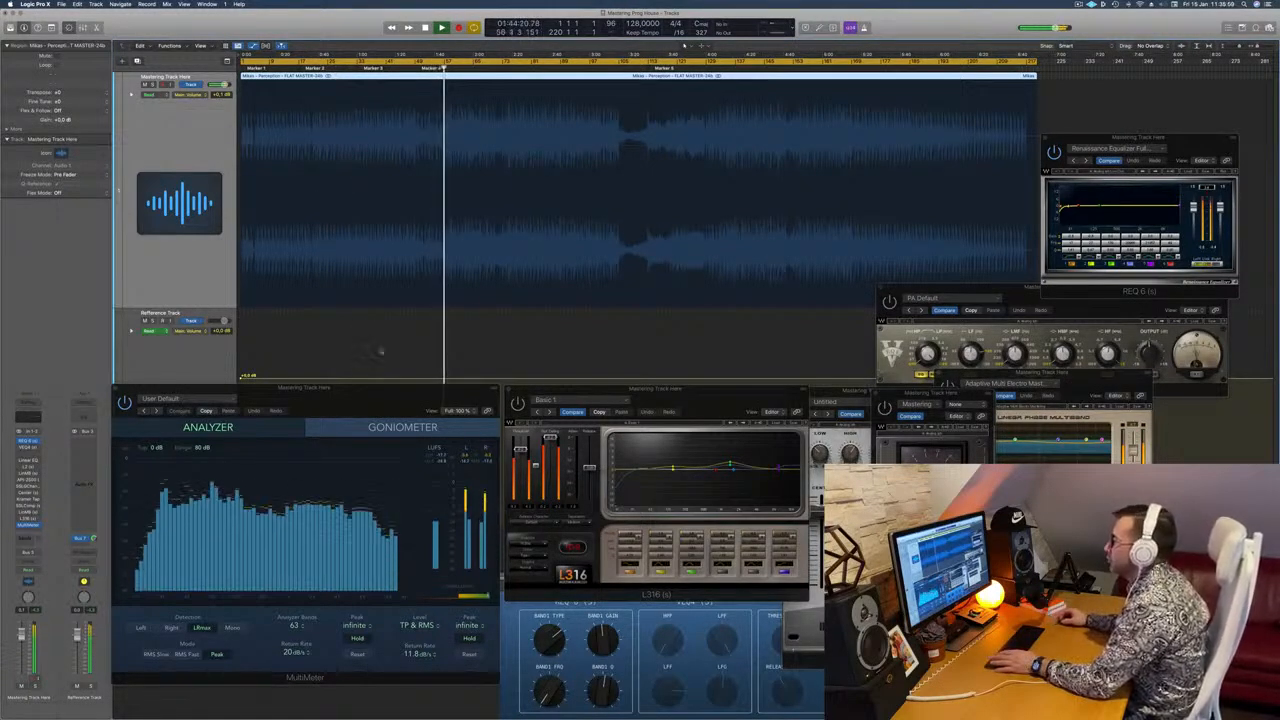
{"action": "left_click", "coordinate": [440, 353]}
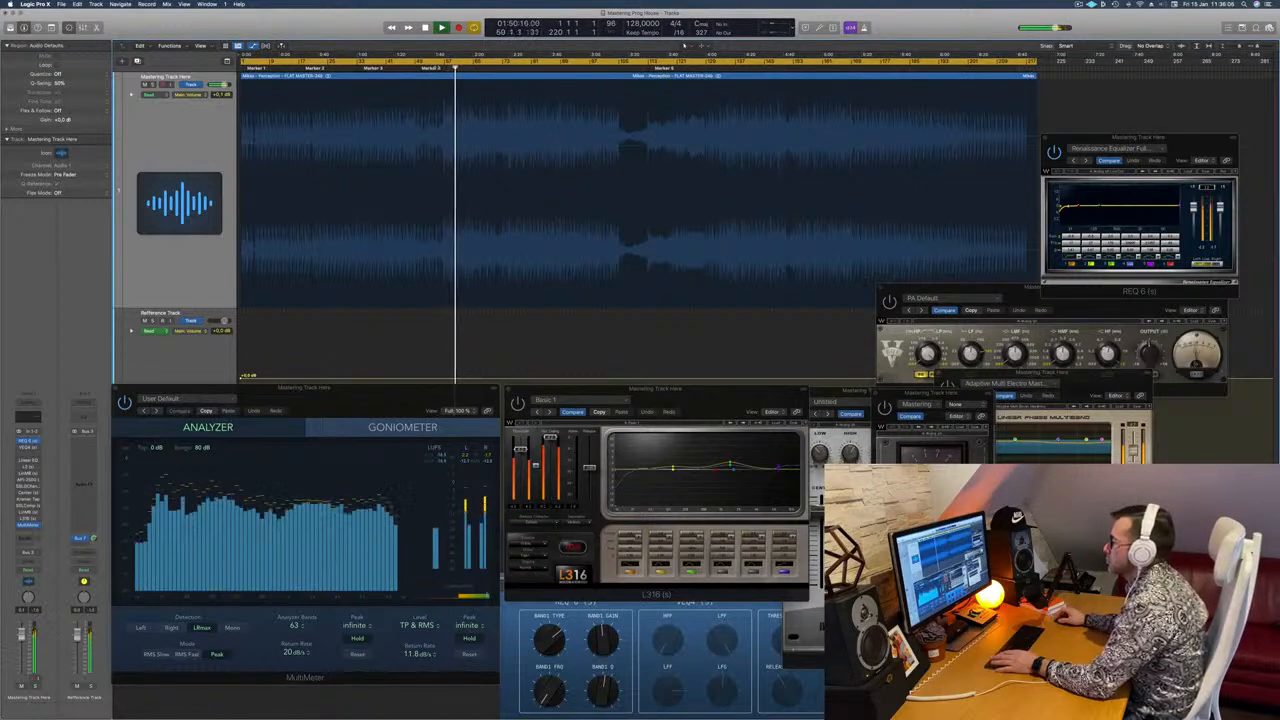
{"action": "left_click", "coordinate": [436, 67]}
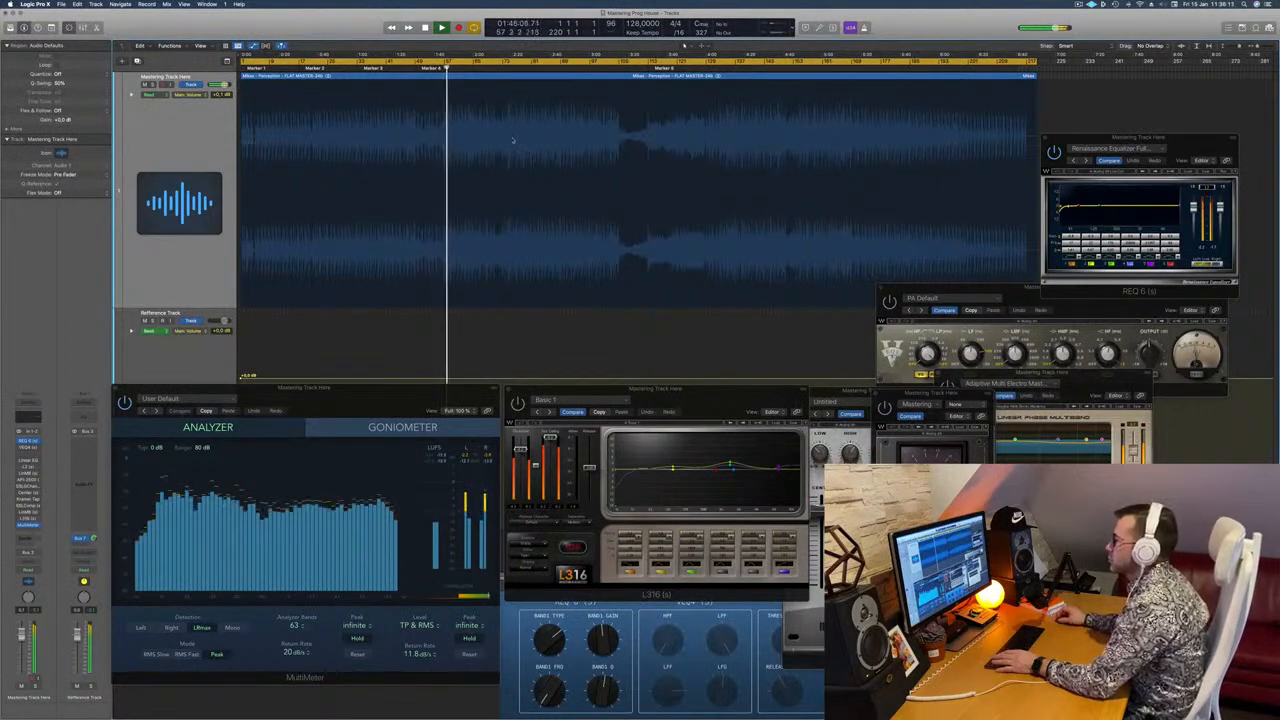
{"action": "left_click", "coordinate": [268, 146]}
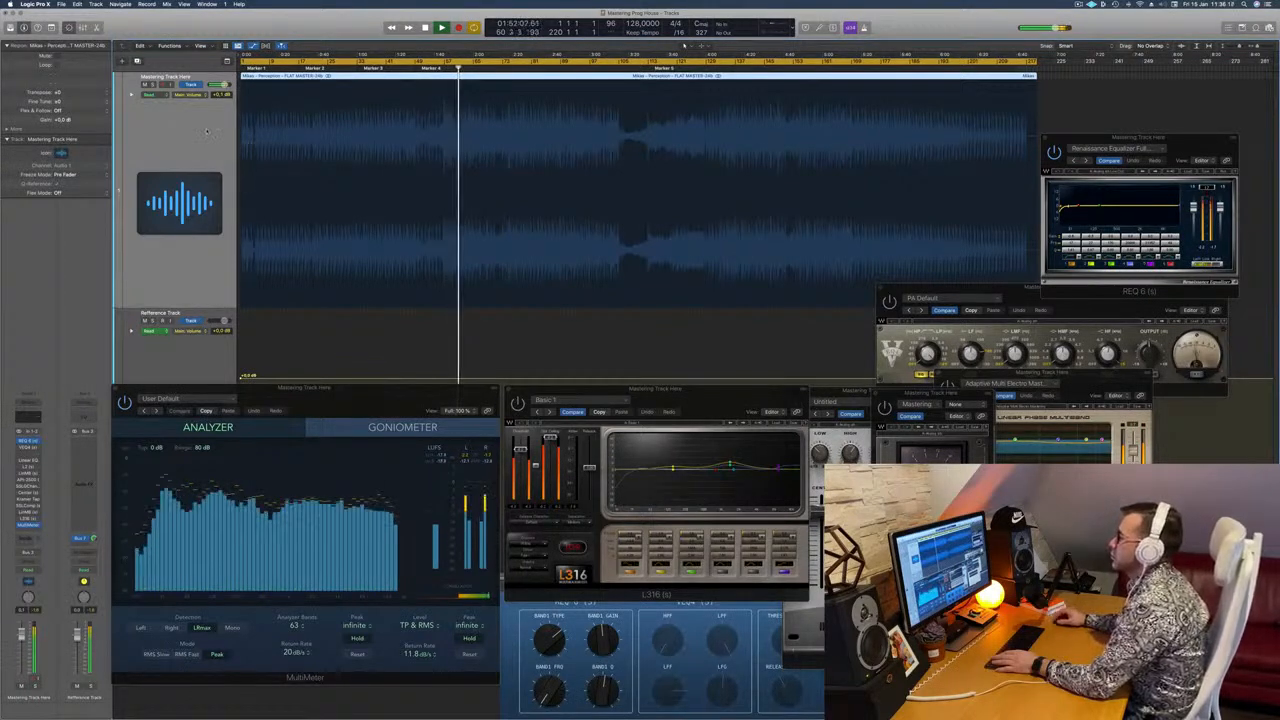
{"action": "left_click", "coordinate": [502, 68]}
{"action": "left_click", "coordinate": [581, 223]}
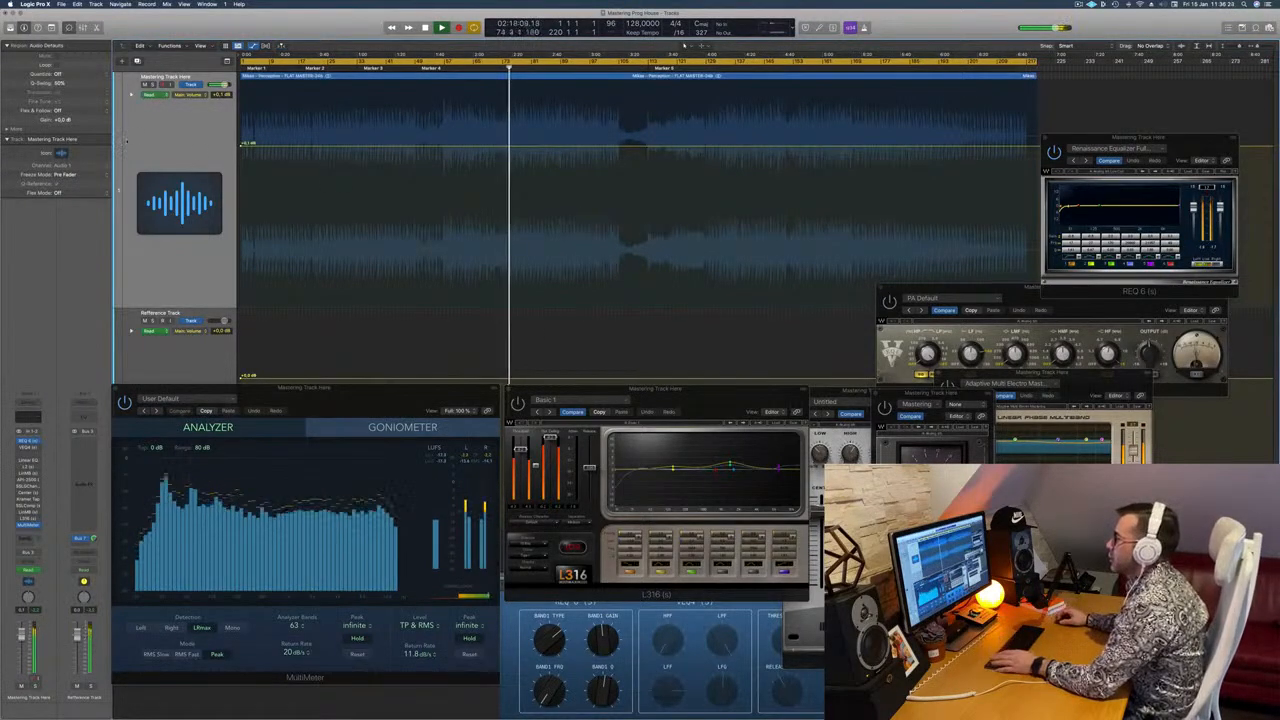
{"action": "left_click", "coordinate": [127, 141]}
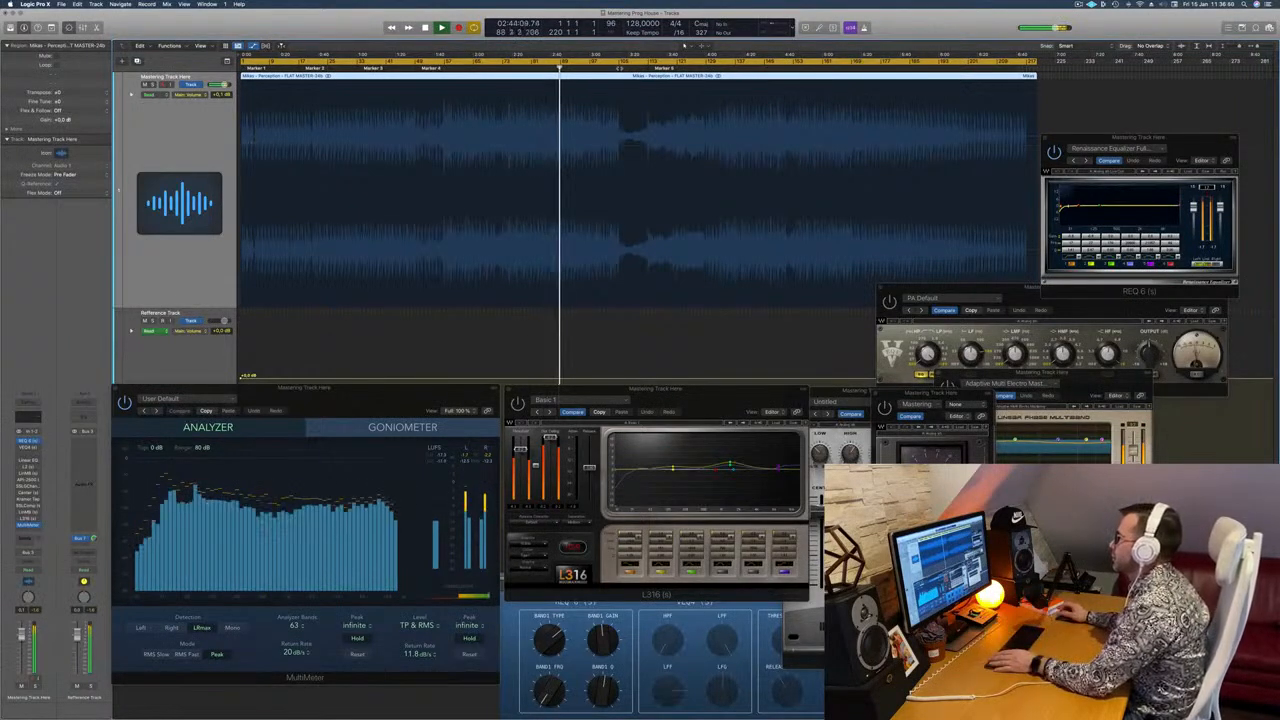
Step: Audition the quiet breakdown from about 3:15 and dismiss the backup notification
{"action": "left_click", "coordinate": [619, 68]}
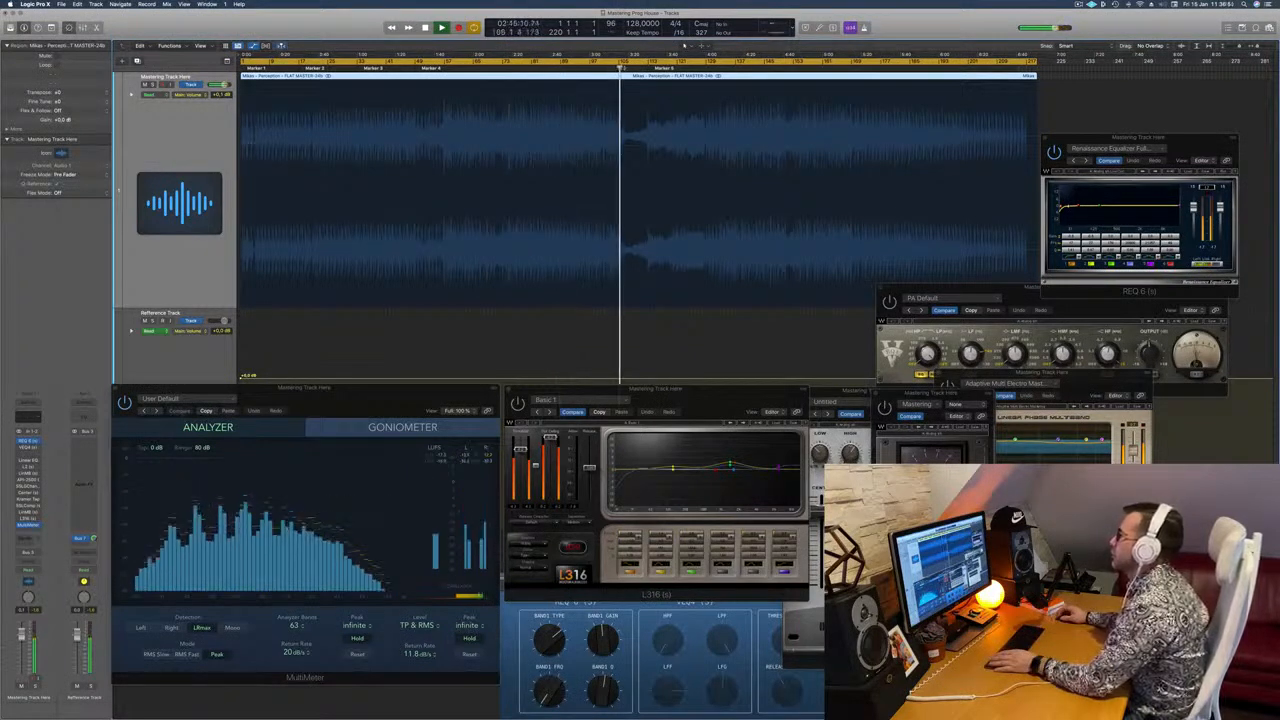
{"action": "left_click", "coordinate": [629, 68]}
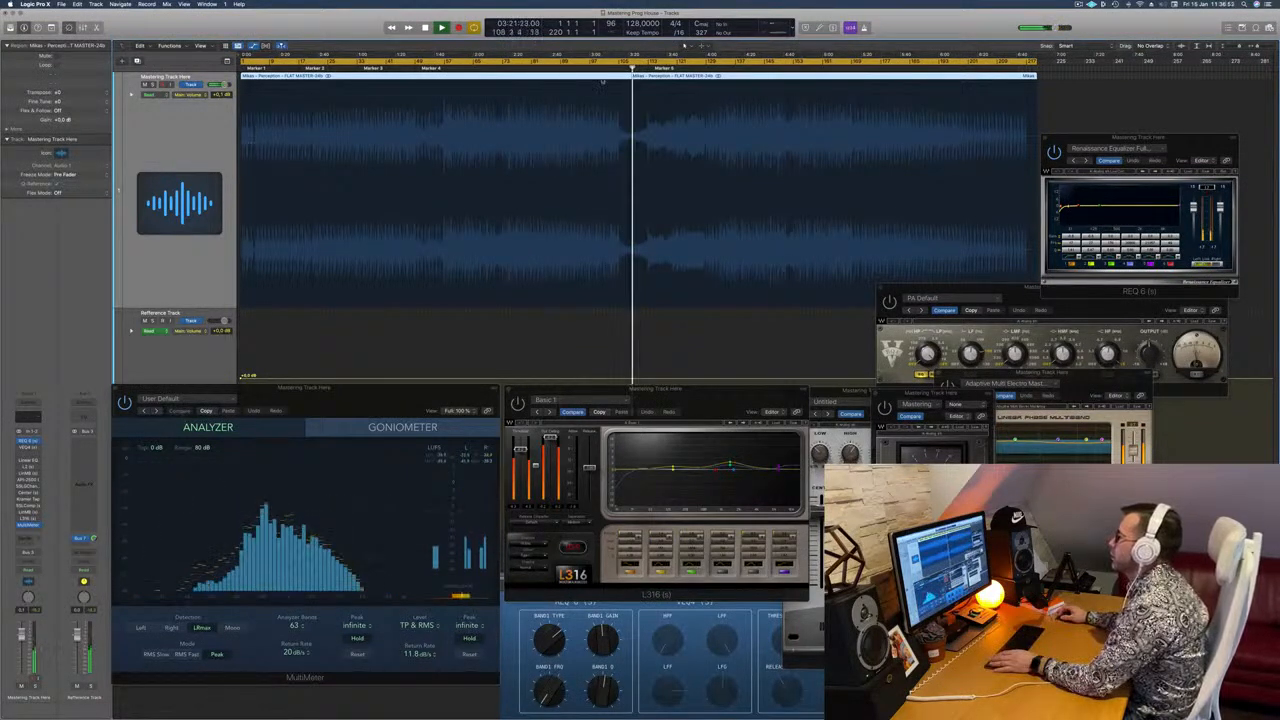
{"action": "left_click", "coordinate": [622, 68]}
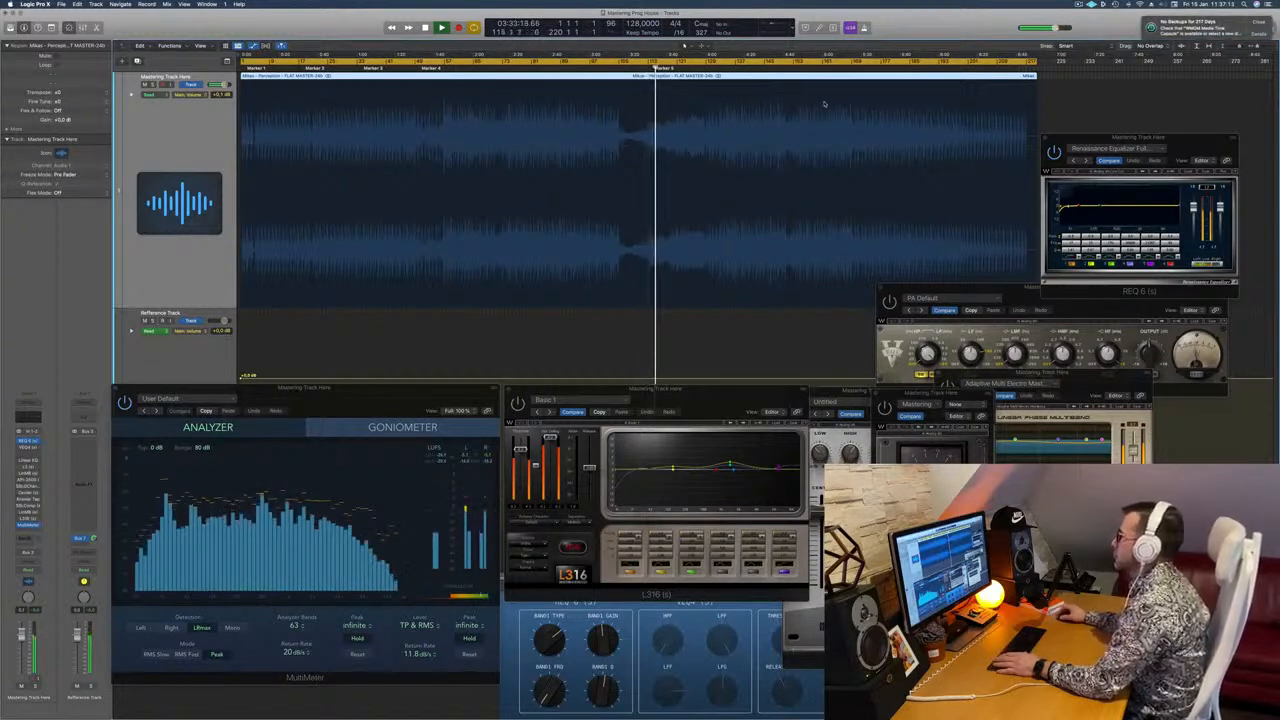
{"action": "left_click", "coordinate": [1252, 20]}
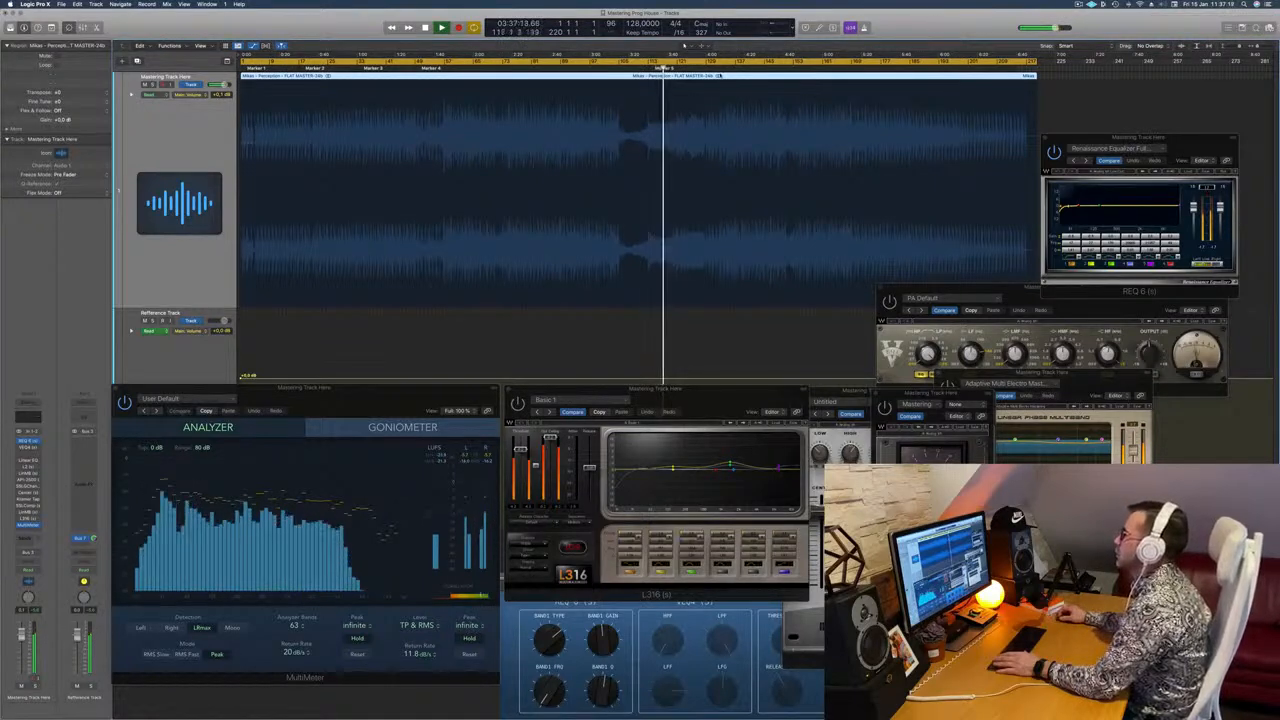
Step: Audition the second half of the track at successive points from about 4:10 to 6:21
{"action": "left_click", "coordinate": [724, 69]}
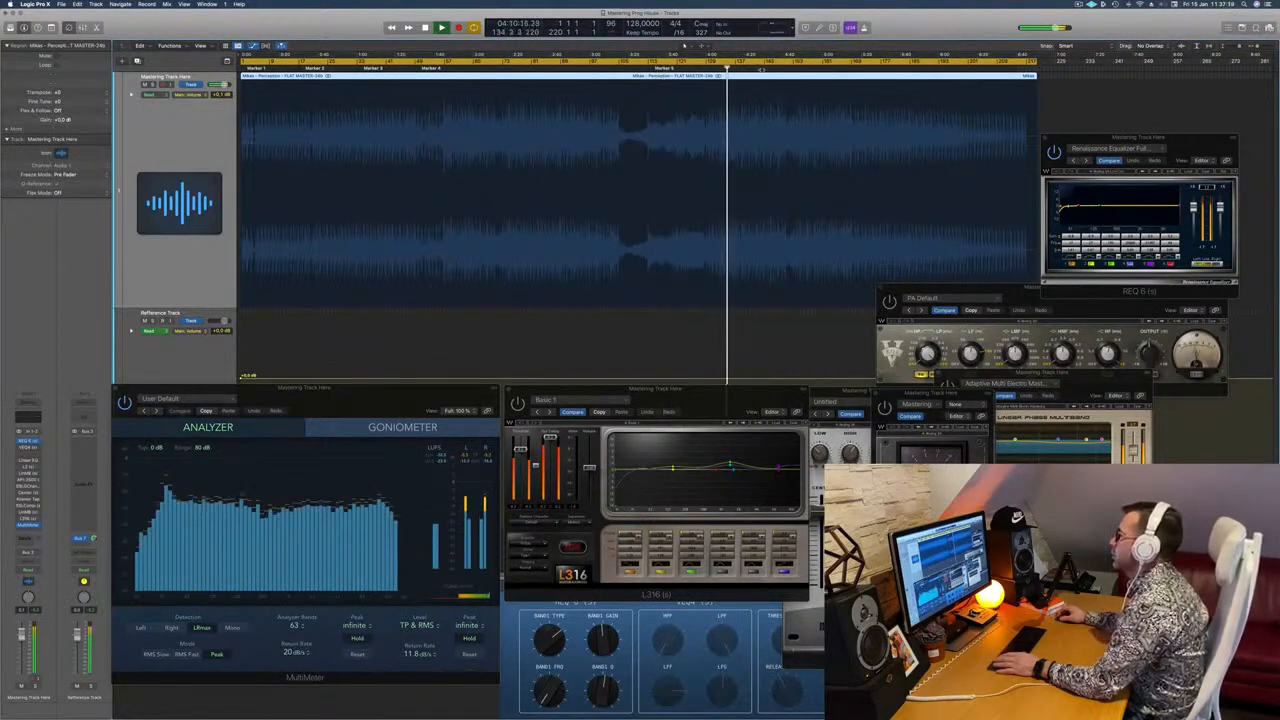
{"action": "left_click", "coordinate": [777, 69]}
{"action": "left_click", "coordinate": [803, 69]}
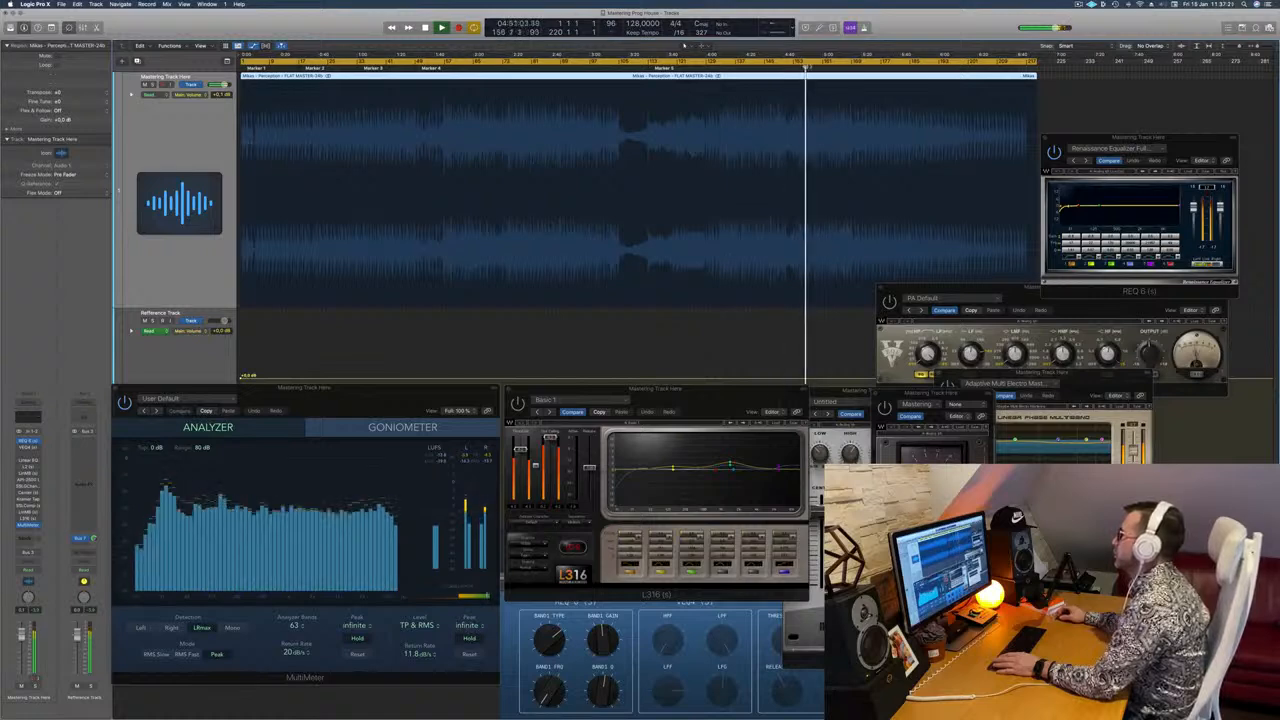
{"action": "left_click", "coordinate": [861, 69]}
{"action": "left_click", "coordinate": [977, 69]}
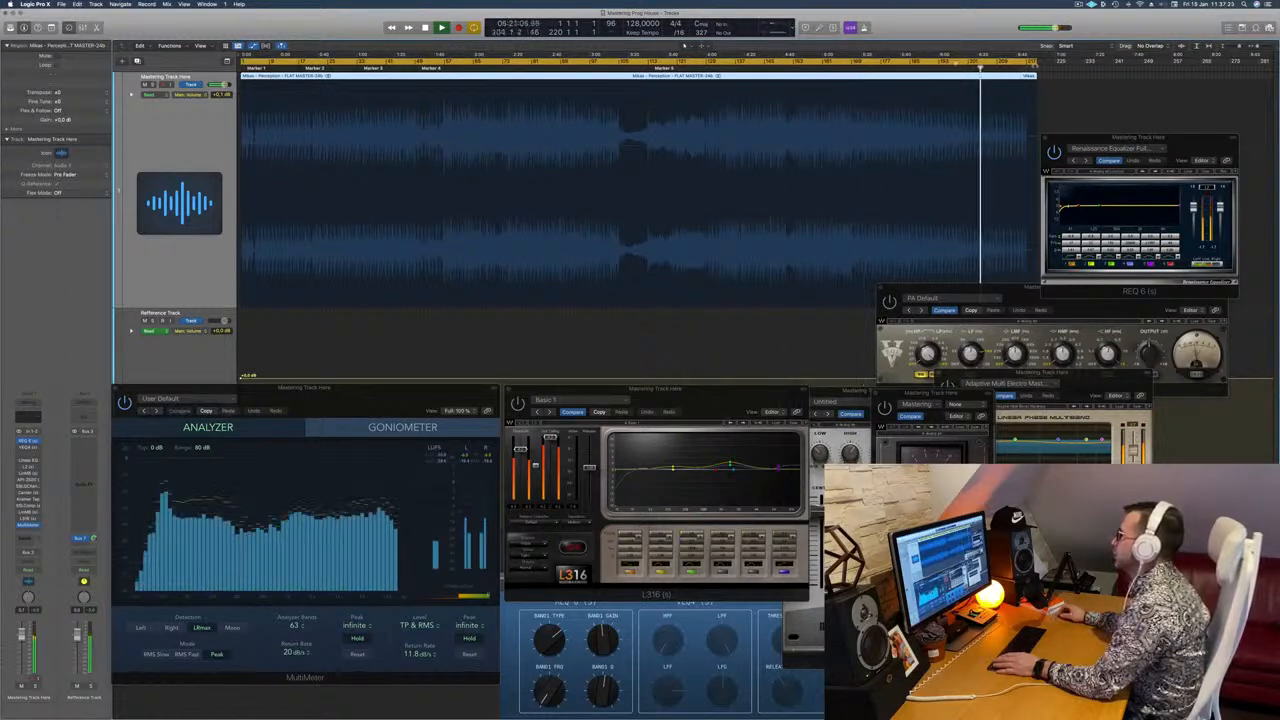
Step: Restart playback from the beginning of the track and stop it after a short listen
{"action": "key", "text": "space"}
{"action": "key", "text": "space"}
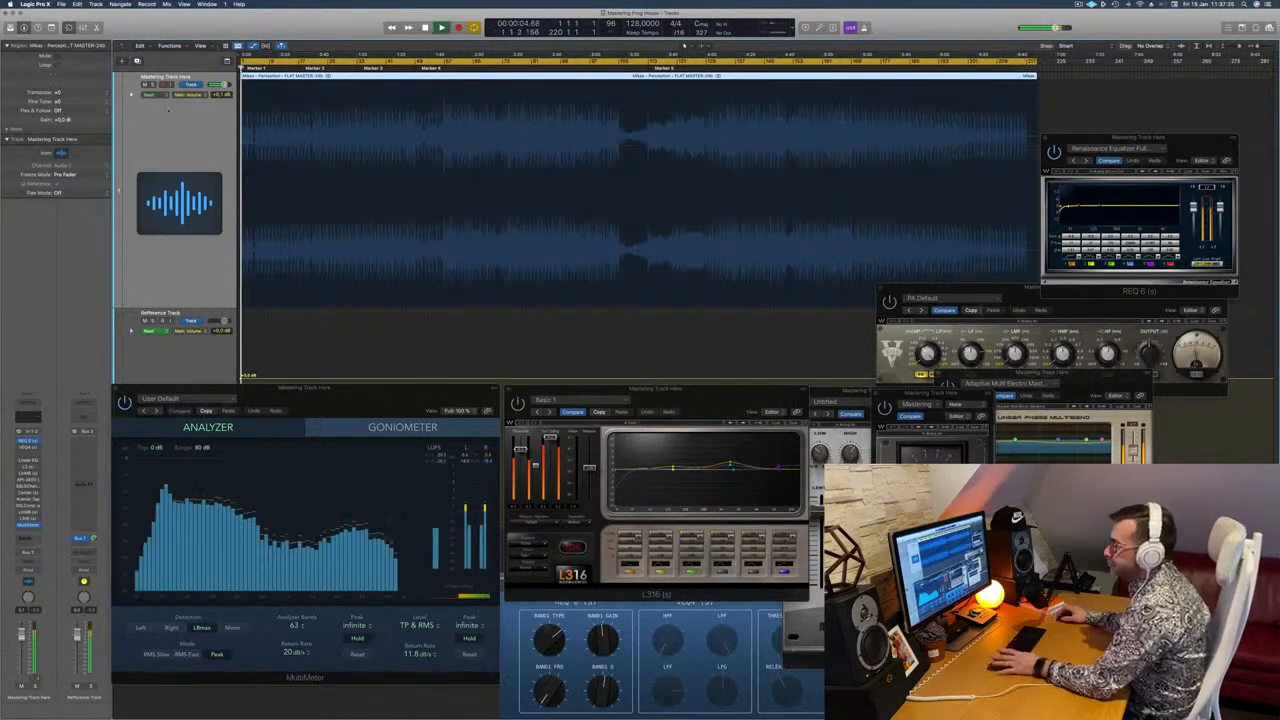
{"action": "key", "text": "space"}
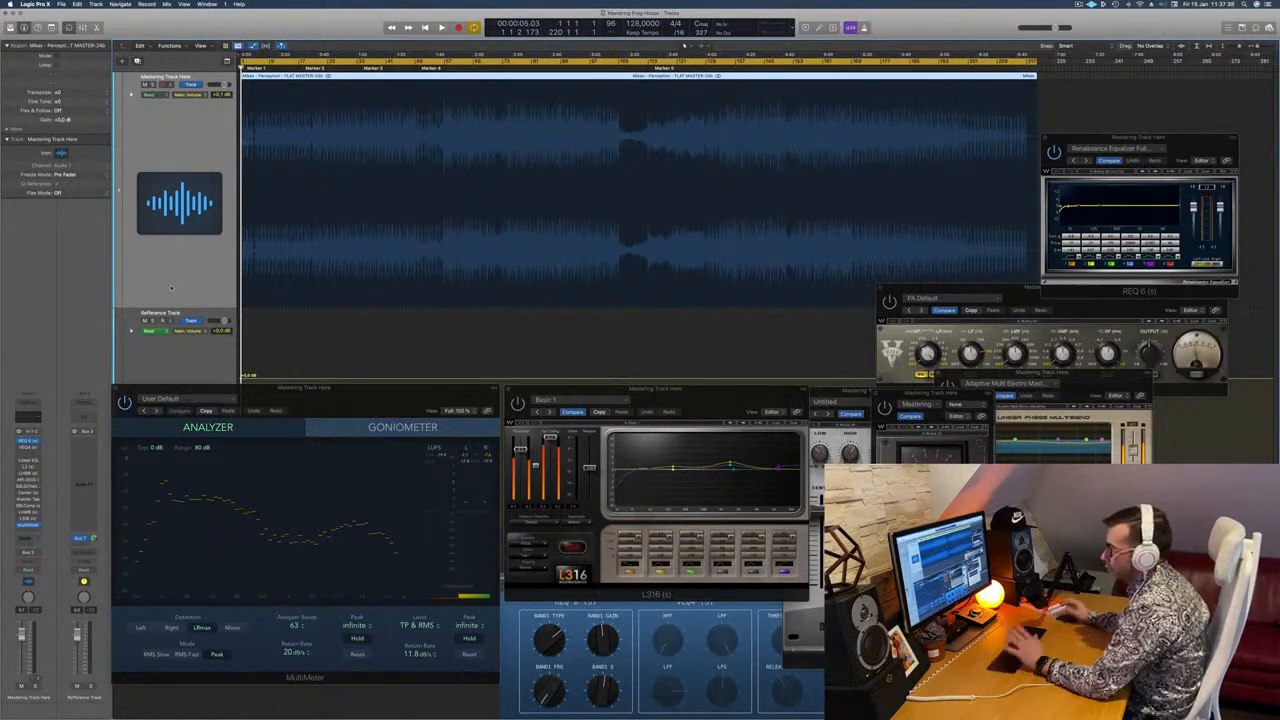
Step: Bring the mastering track's REQ 6 equalizer window to the front, move it slightly higher, and start playback
{"action": "left_click", "coordinate": [28, 441]}
{"action": "left_click", "coordinate": [28, 441]}
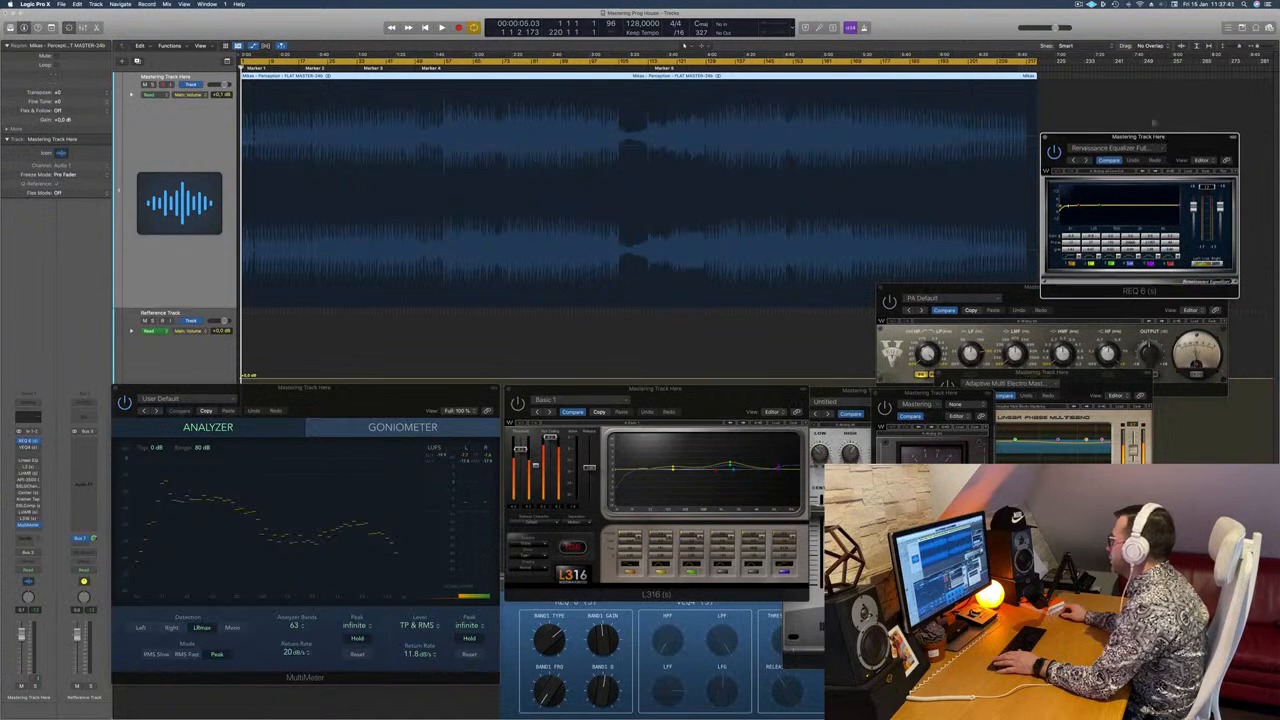
{"action": "left_click_drag", "start_coordinate": [1104, 138], "coordinate": [1092, 100]}
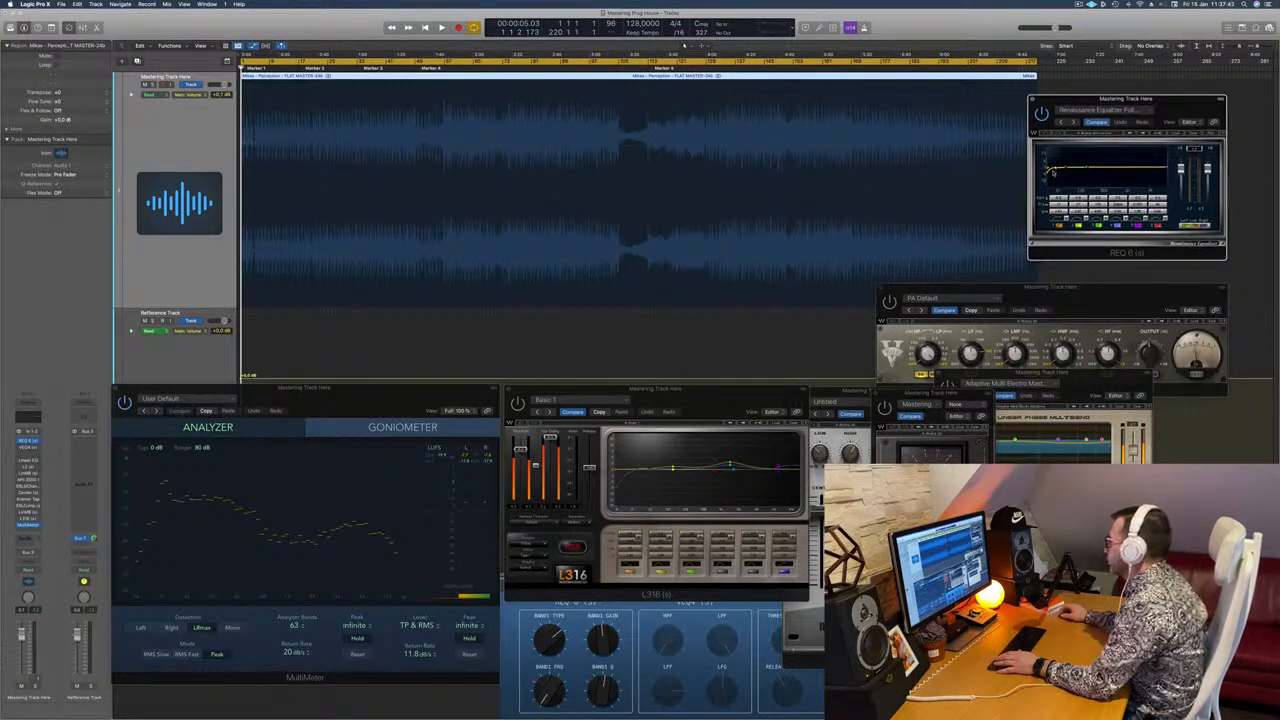
{"action": "key", "text": "space"}
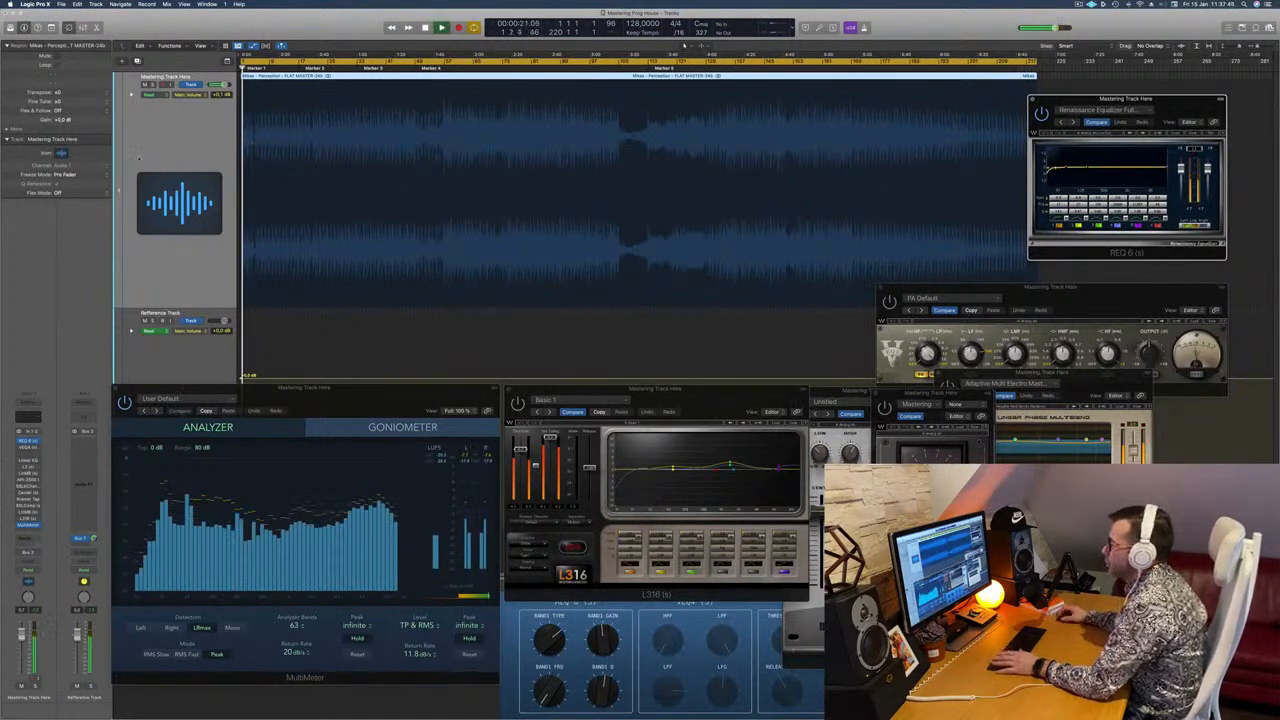
Step: Bring the VEQ4 equalizer window to the front and move it over the middle of the mastering track's waveform
{"action": "left_click", "coordinate": [148, 153]}
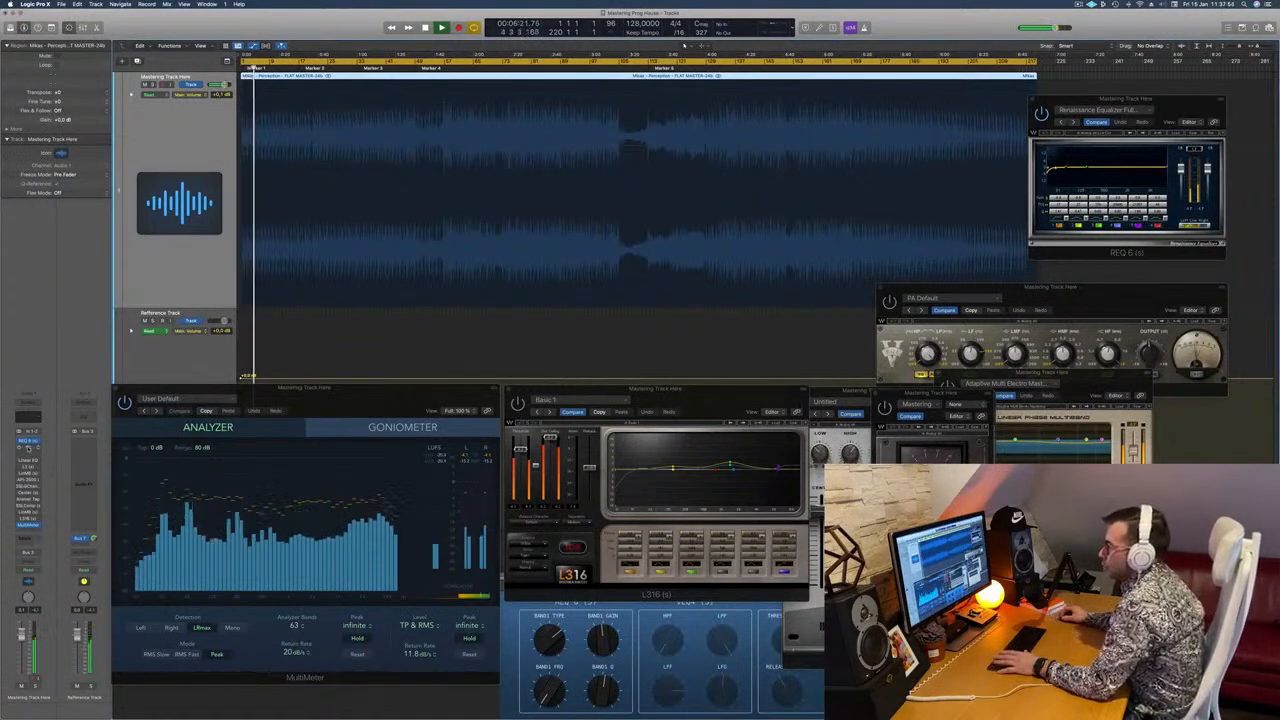
{"action": "left_click", "coordinate": [878, 286]}
{"action": "left_click", "coordinate": [29, 449]}
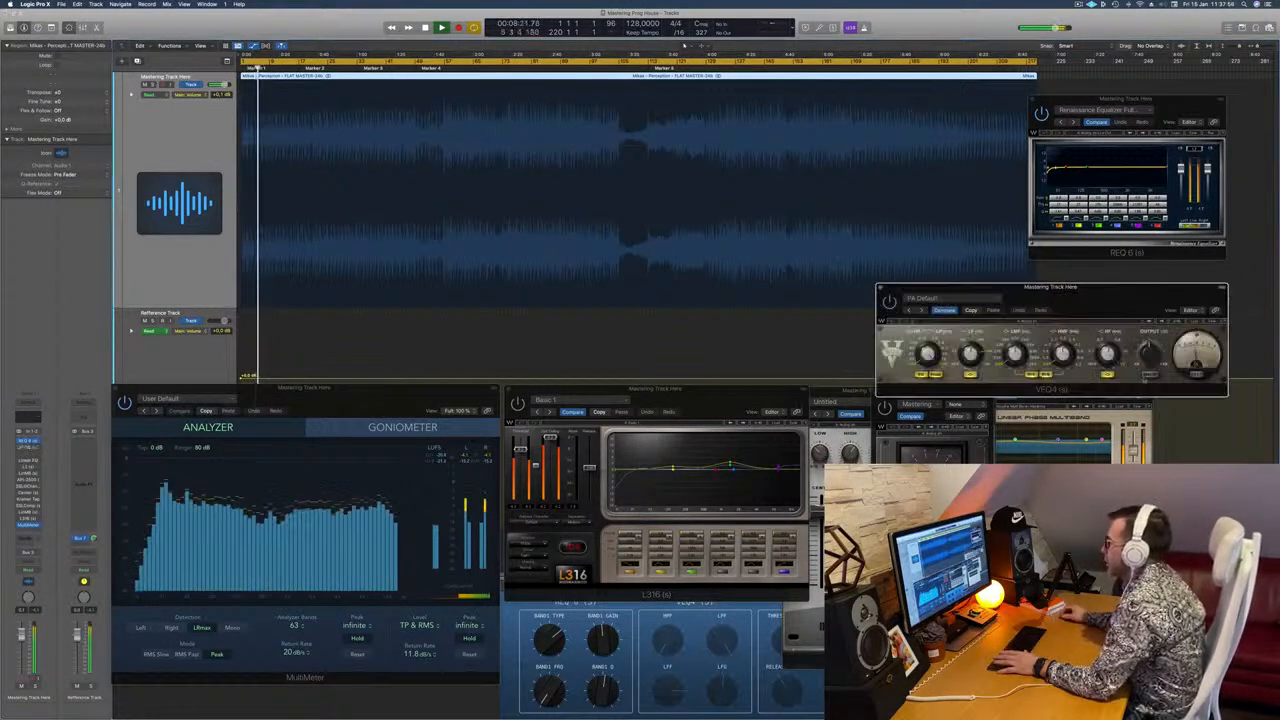
{"action": "left_click_drag", "start_coordinate": [1121, 310], "coordinate": [730, 234]}
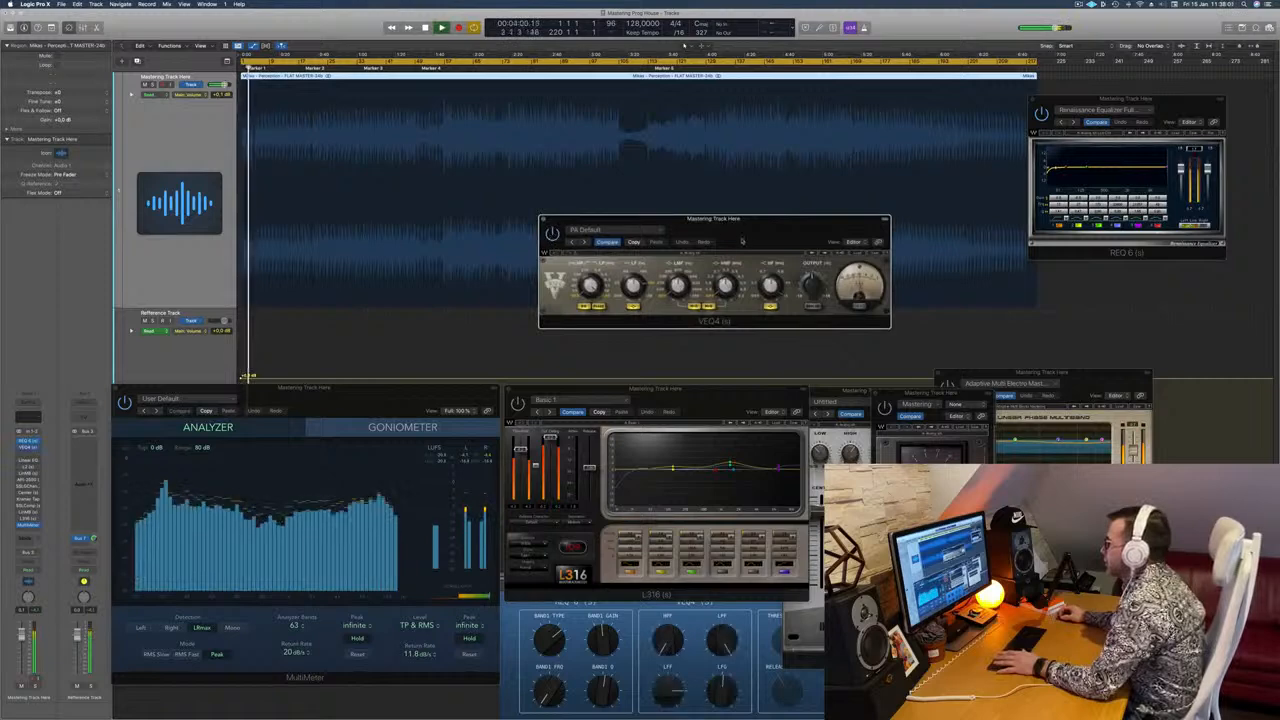
{"action": "left_click_drag", "start_coordinate": [764, 236], "coordinate": [742, 222]}
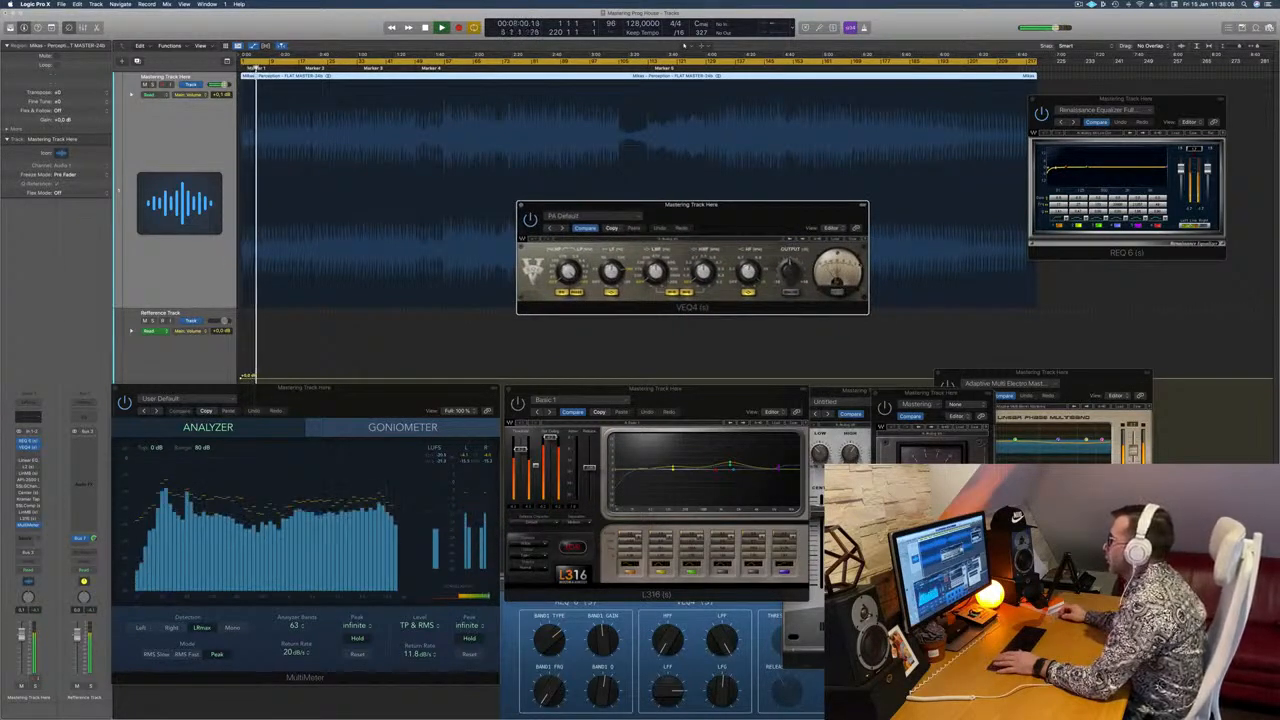
{"action": "left_click_drag", "start_coordinate": [786, 219], "coordinate": [757, 221]}
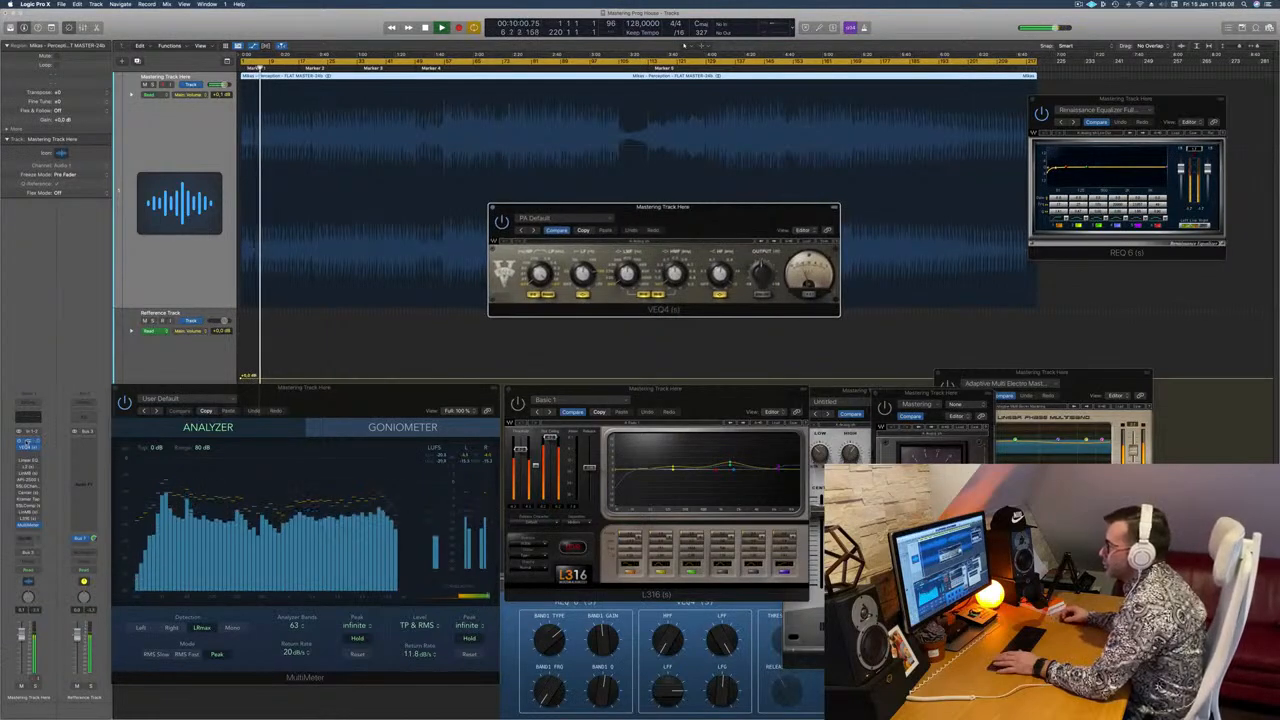
Step: Bring the REQ 6 window to the front and play the track from just after Marker 4
{"action": "left_click", "coordinate": [27, 441]}
{"action": "left_click", "coordinate": [27, 442]}
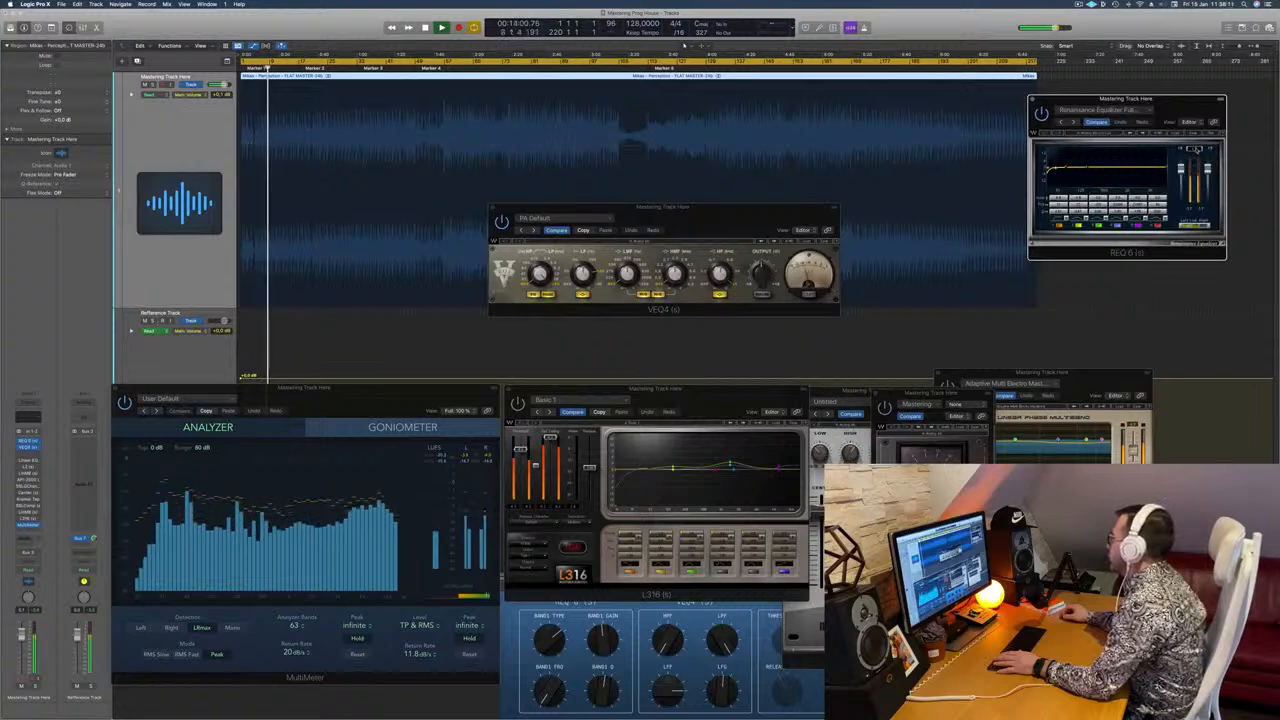
{"action": "left_click", "coordinate": [443, 66]}
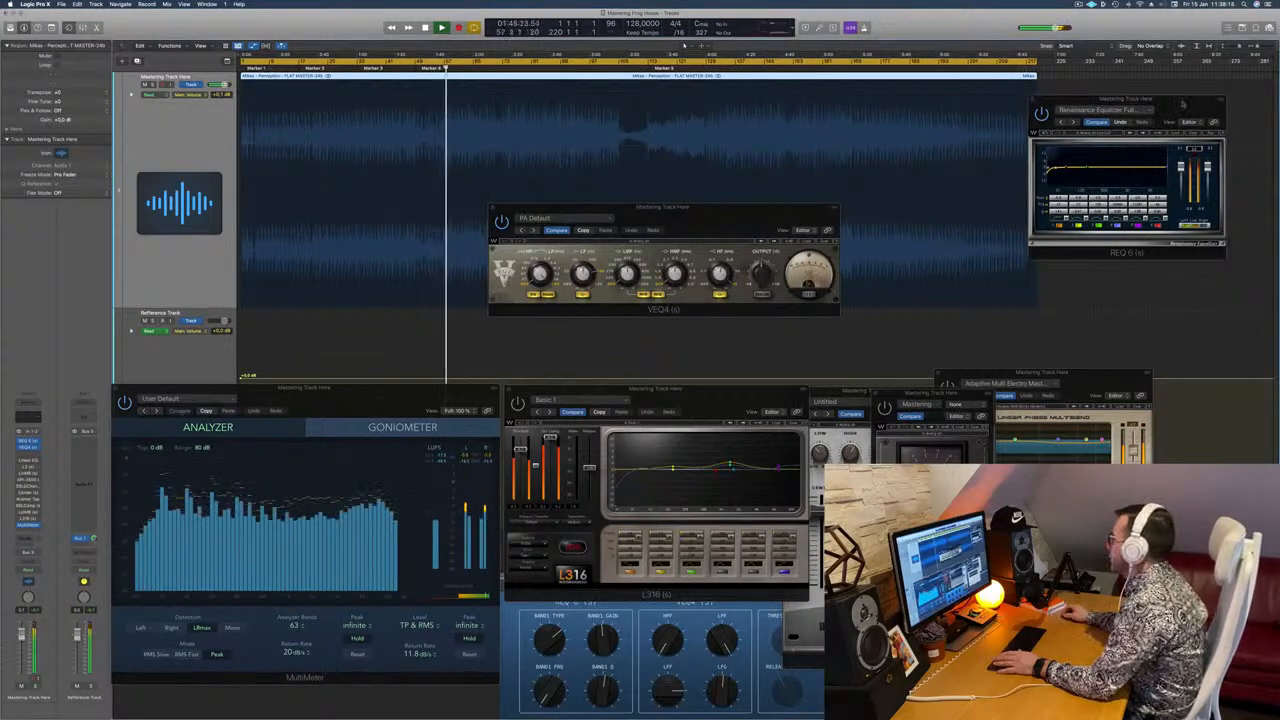
Step: Shift the REQ 6 window slightly and place the VEQ4 window directly below it
{"action": "left_click_drag", "start_coordinate": [1184, 100], "coordinate": [1176, 100]}
{"action": "left_click_drag", "start_coordinate": [663, 207], "coordinate": [977, 226]}
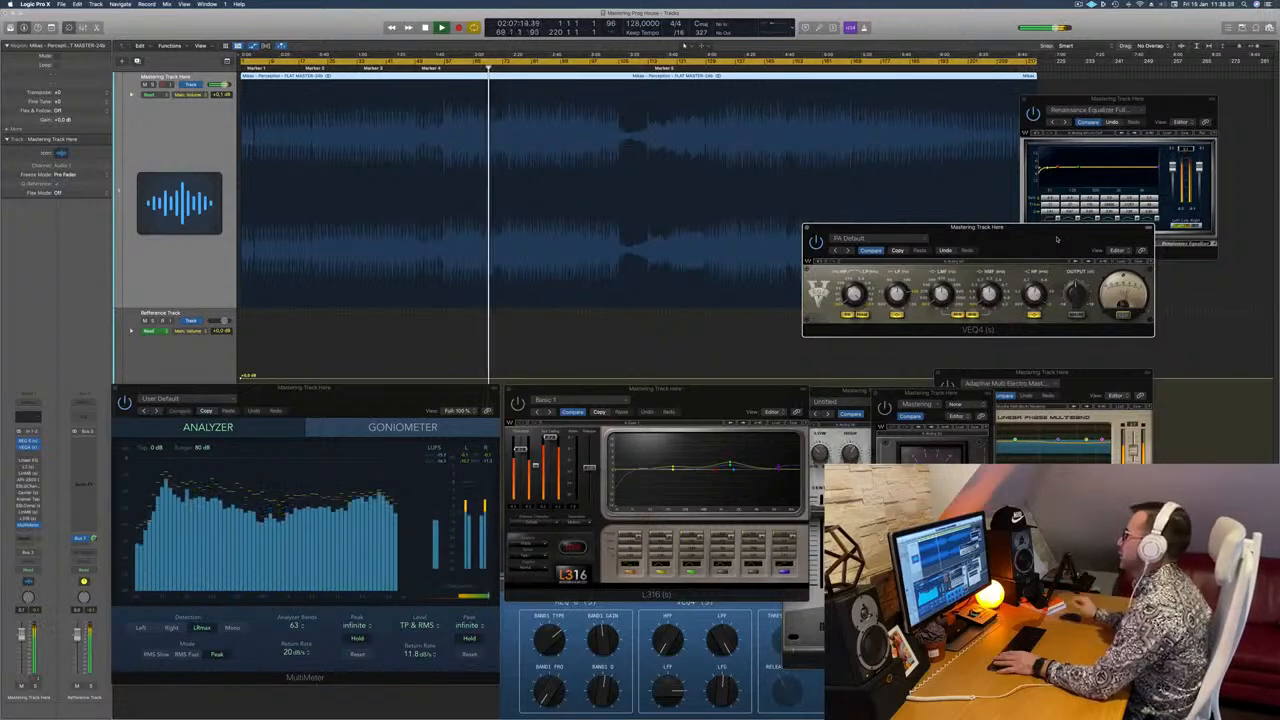
{"action": "left_click_drag", "start_coordinate": [1121, 251], "coordinate": [1179, 258]}
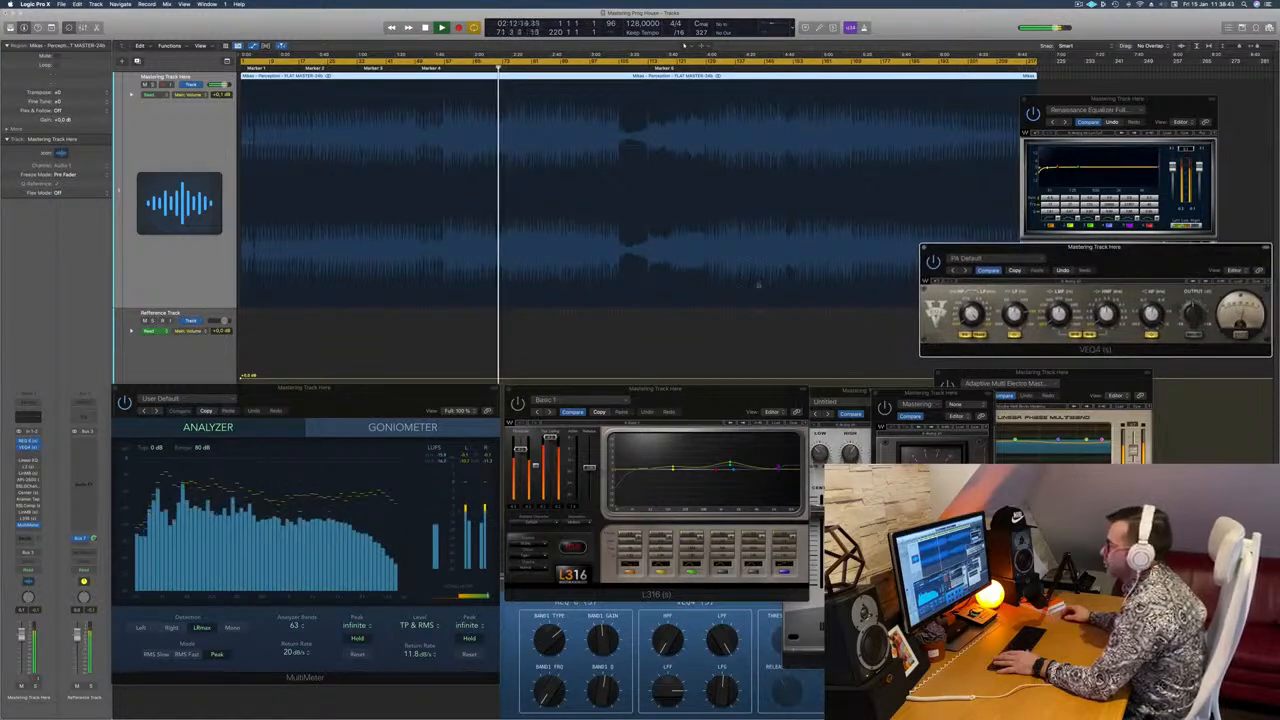
Step: Open and close the Linear Phase EQ, and open the L2 Ultramaximizer with its window placed below VEQ4
{"action": "left_click", "coordinate": [29, 462]}
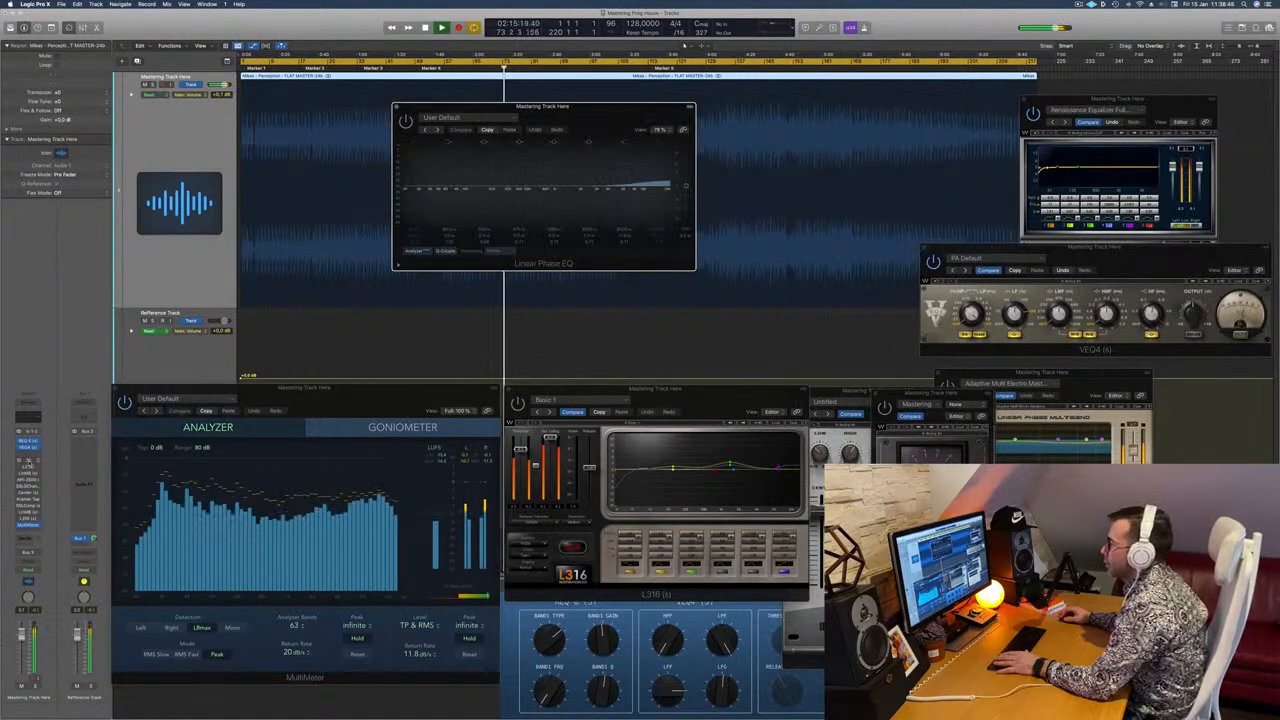
{"action": "left_click", "coordinate": [29, 462]}
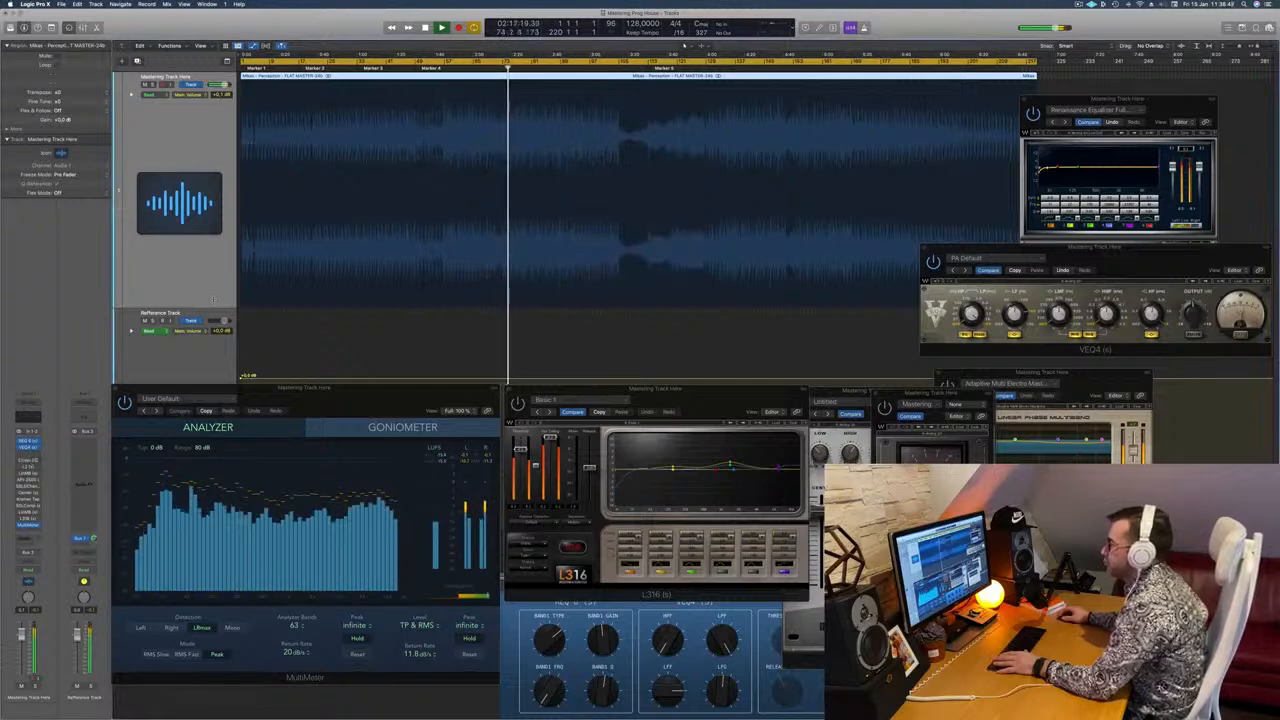
{"action": "left_click", "coordinate": [25, 468]}
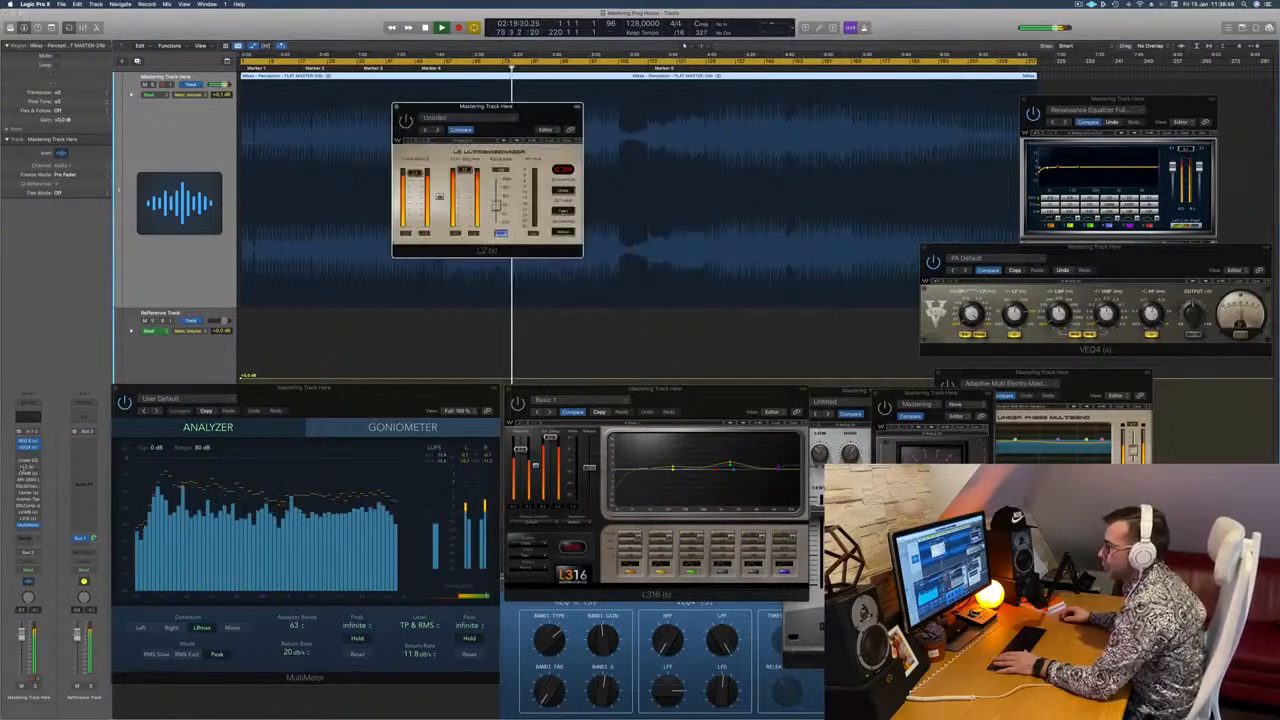
{"action": "left_click_drag", "start_coordinate": [487, 106], "coordinate": [1005, 306]}
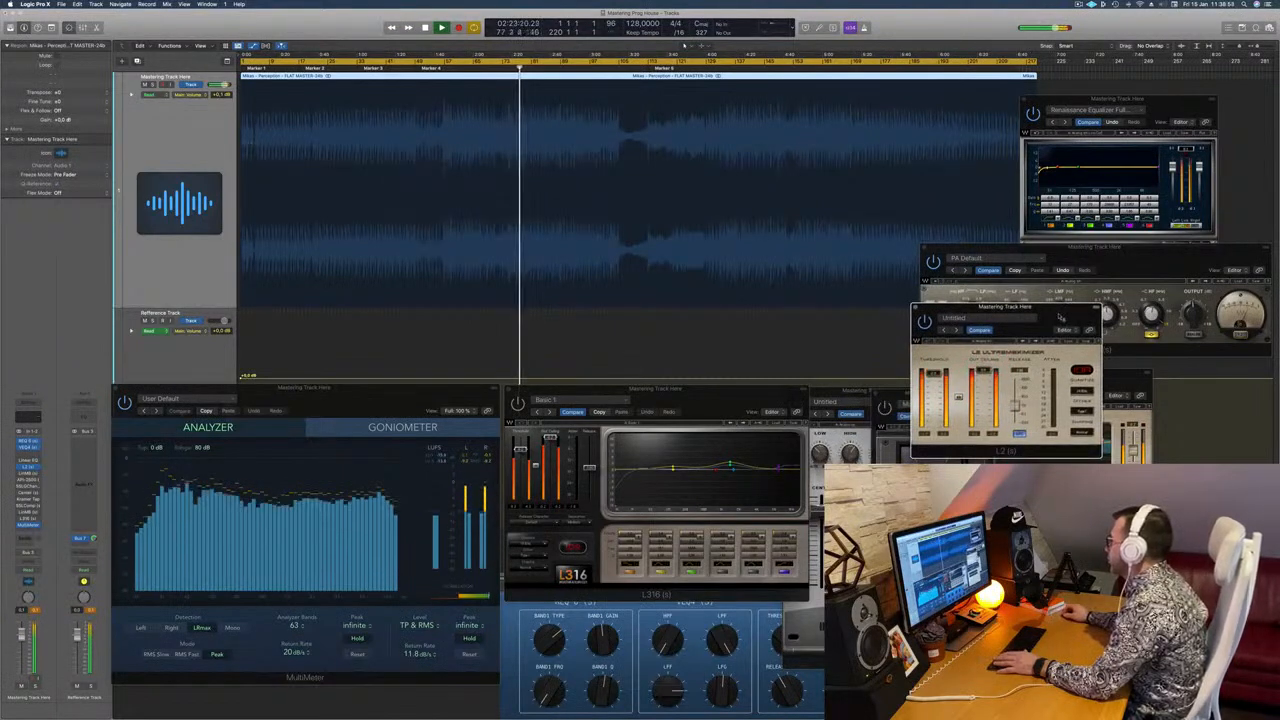
{"action": "left_click_drag", "start_coordinate": [1083, 307], "coordinate": [1050, 314]}
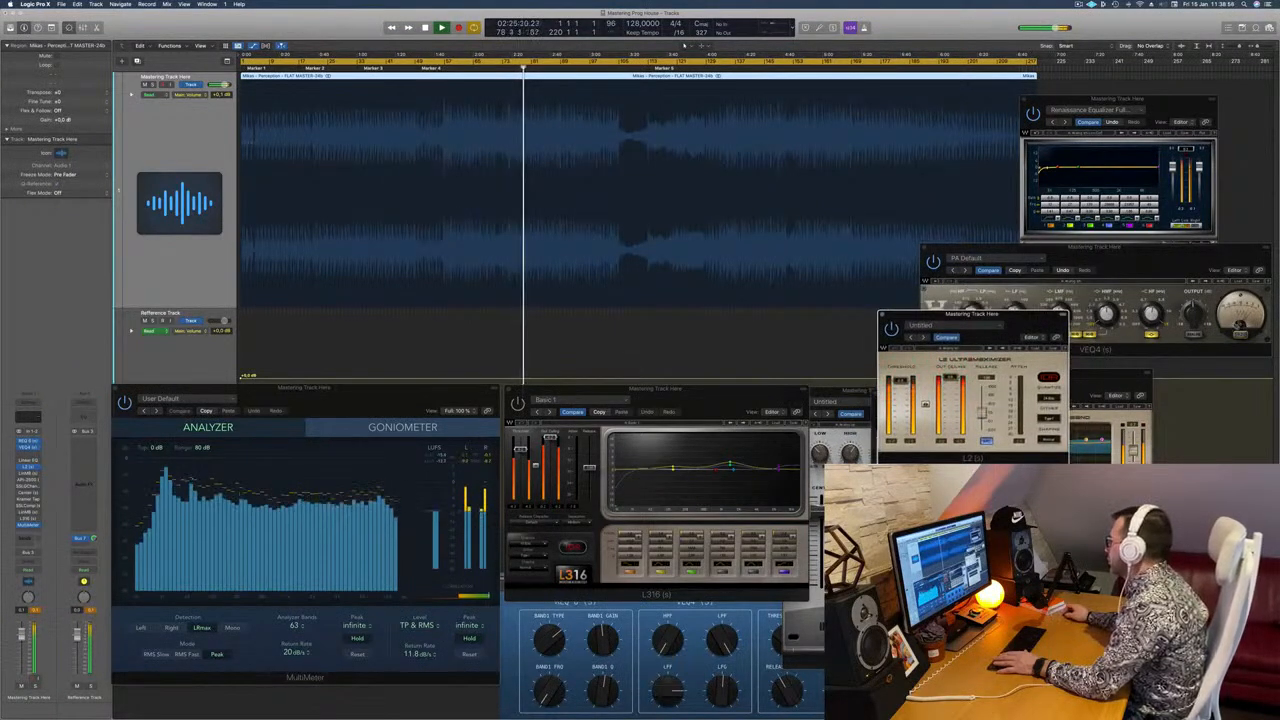
{"action": "left_click_drag", "start_coordinate": [971, 314], "coordinate": [966, 322]}
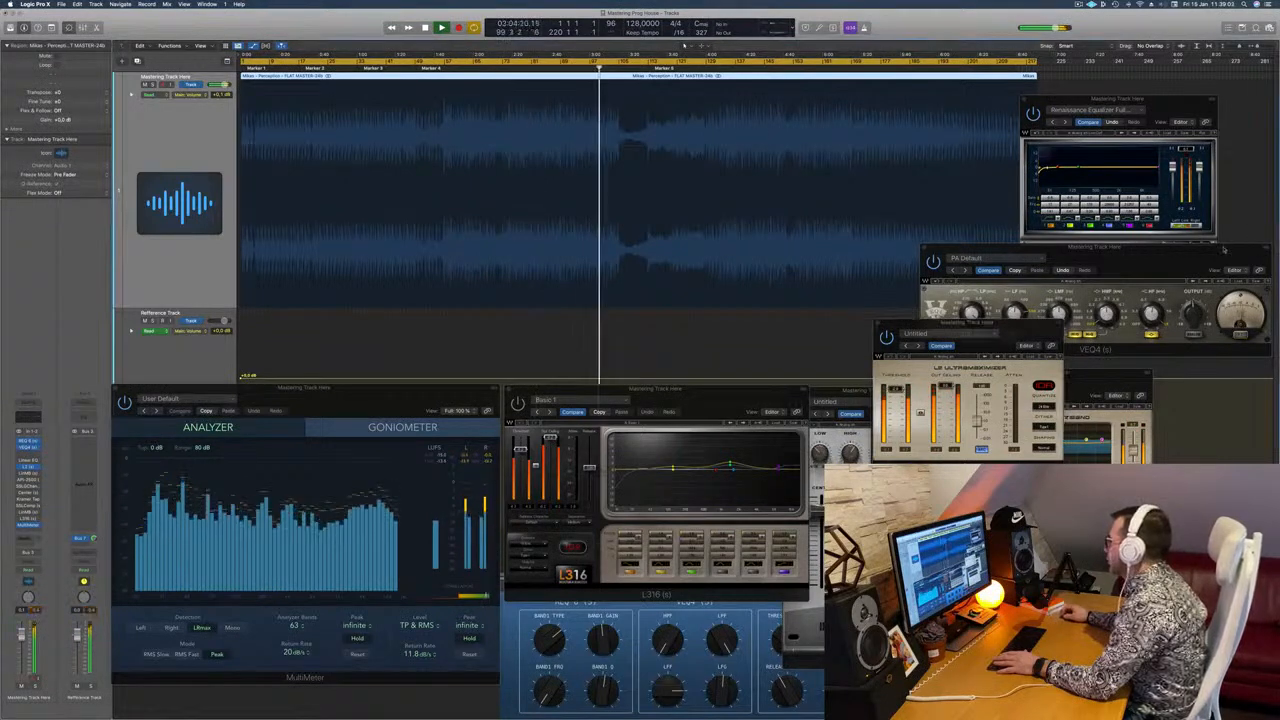
Step: Bring the VEQ4 window and the REQ 6 window in front of the L2 limiter
{"action": "left_click_drag", "start_coordinate": [1160, 247], "coordinate": [1158, 247]}
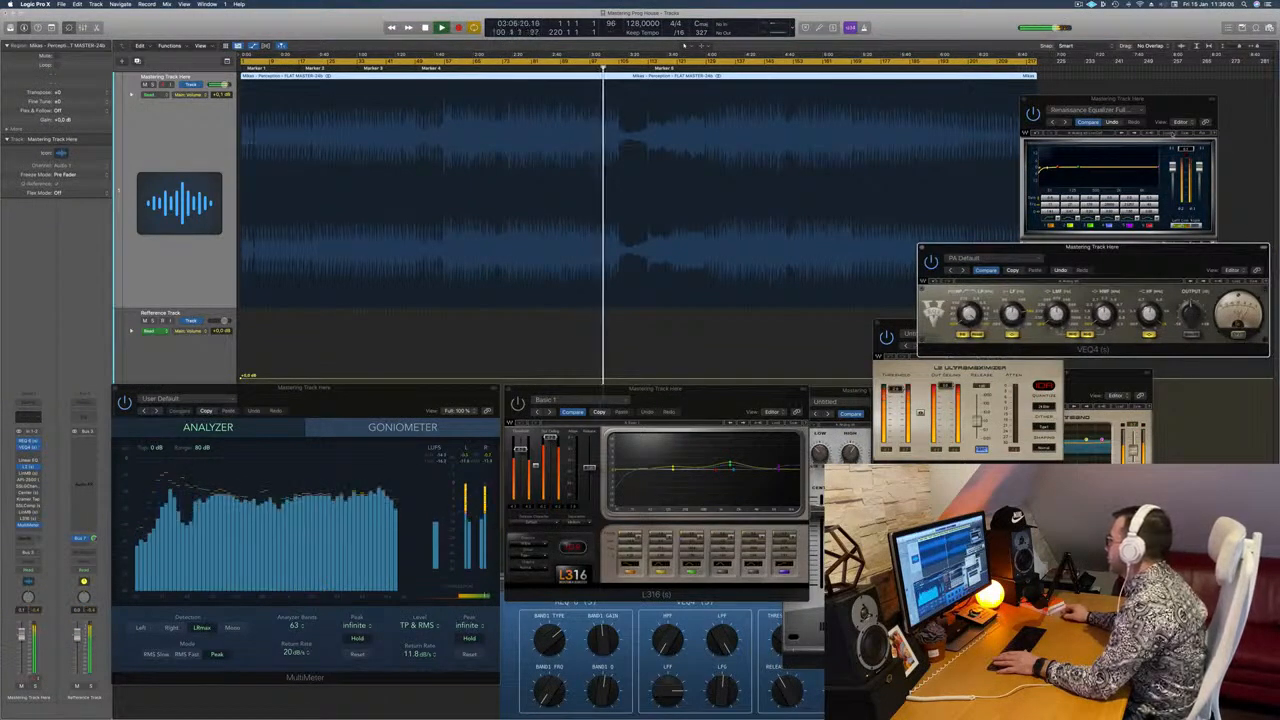
{"action": "left_click", "coordinate": [1205, 137]}
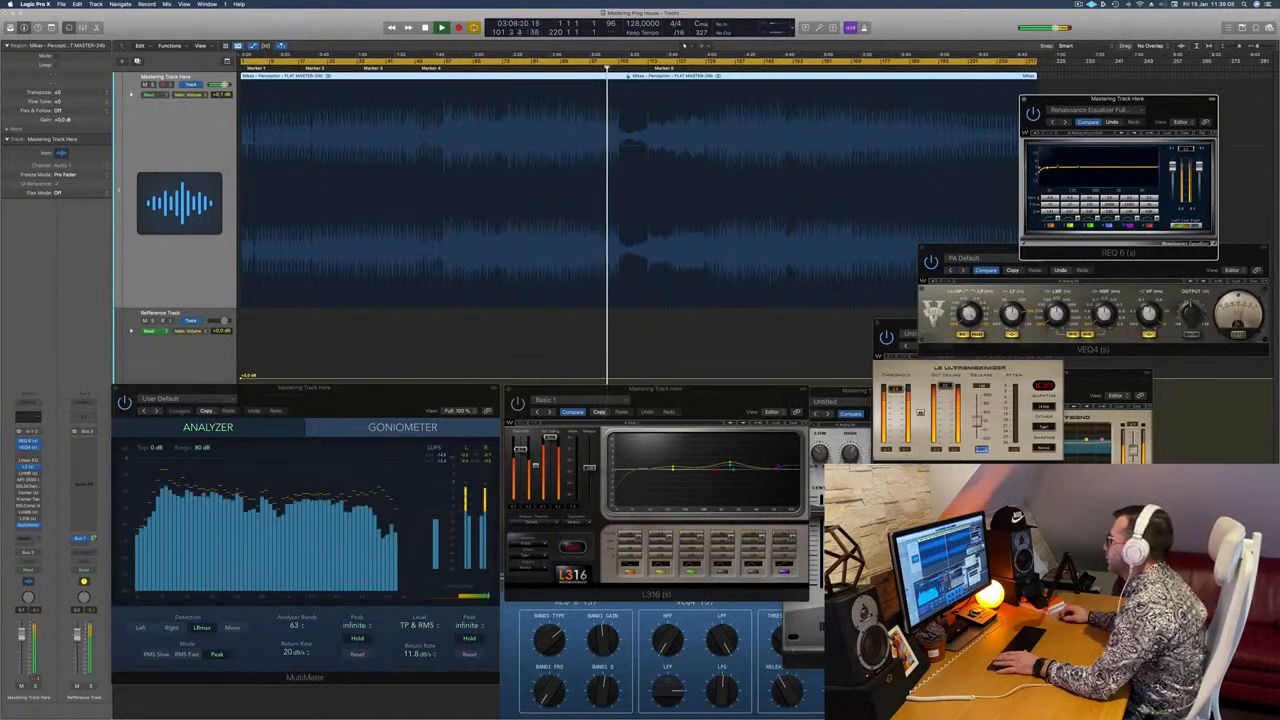
Step: Play the section after the breakdown, bring the L2 Ultramaximizer window to the front and reposition it just below VEQ4
{"action": "left_click", "coordinate": [741, 71]}
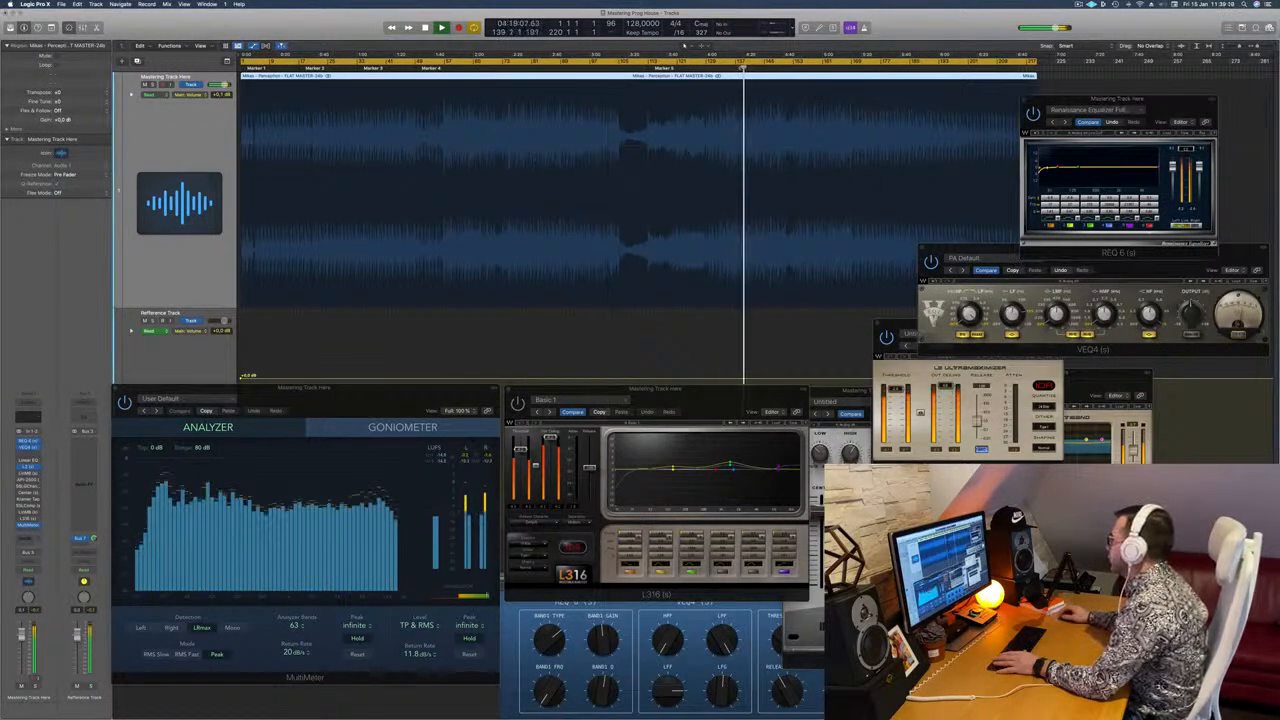
{"action": "left_click", "coordinate": [938, 369]}
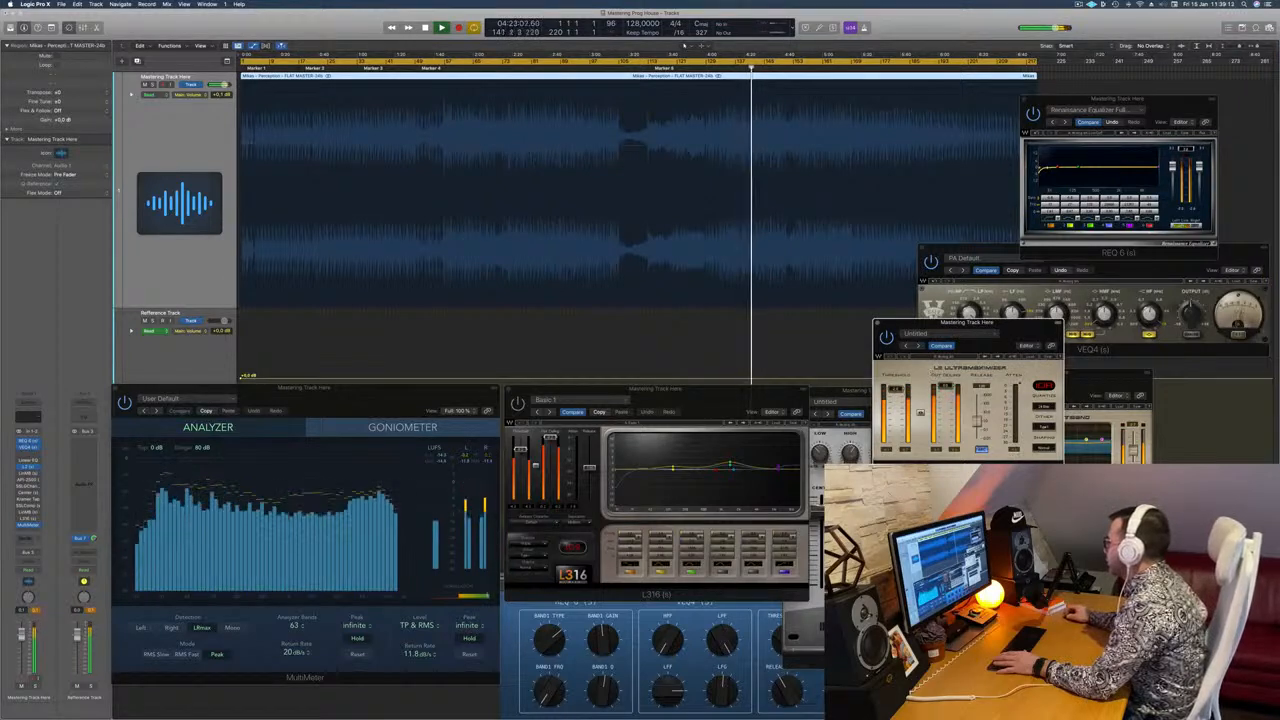
{"action": "left_click_drag", "start_coordinate": [937, 323], "coordinate": [985, 327]}
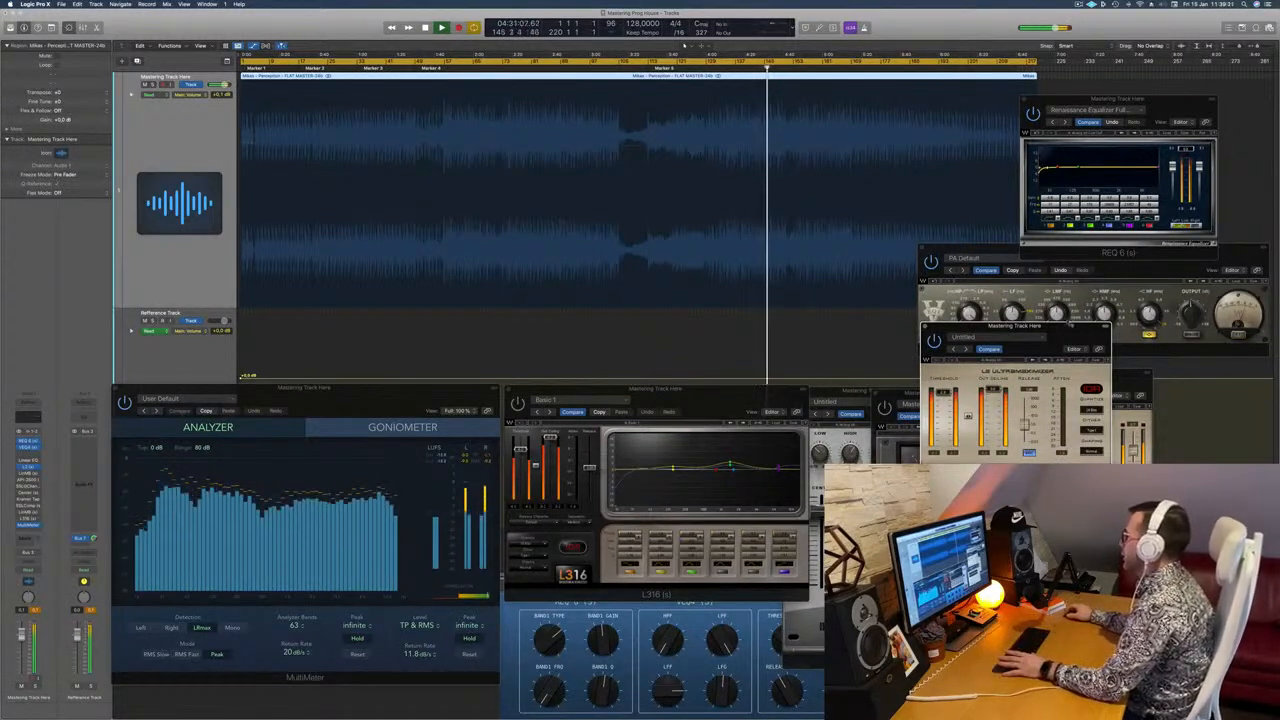
{"action": "left_click_drag", "start_coordinate": [1067, 331], "coordinate": [1061, 334]}
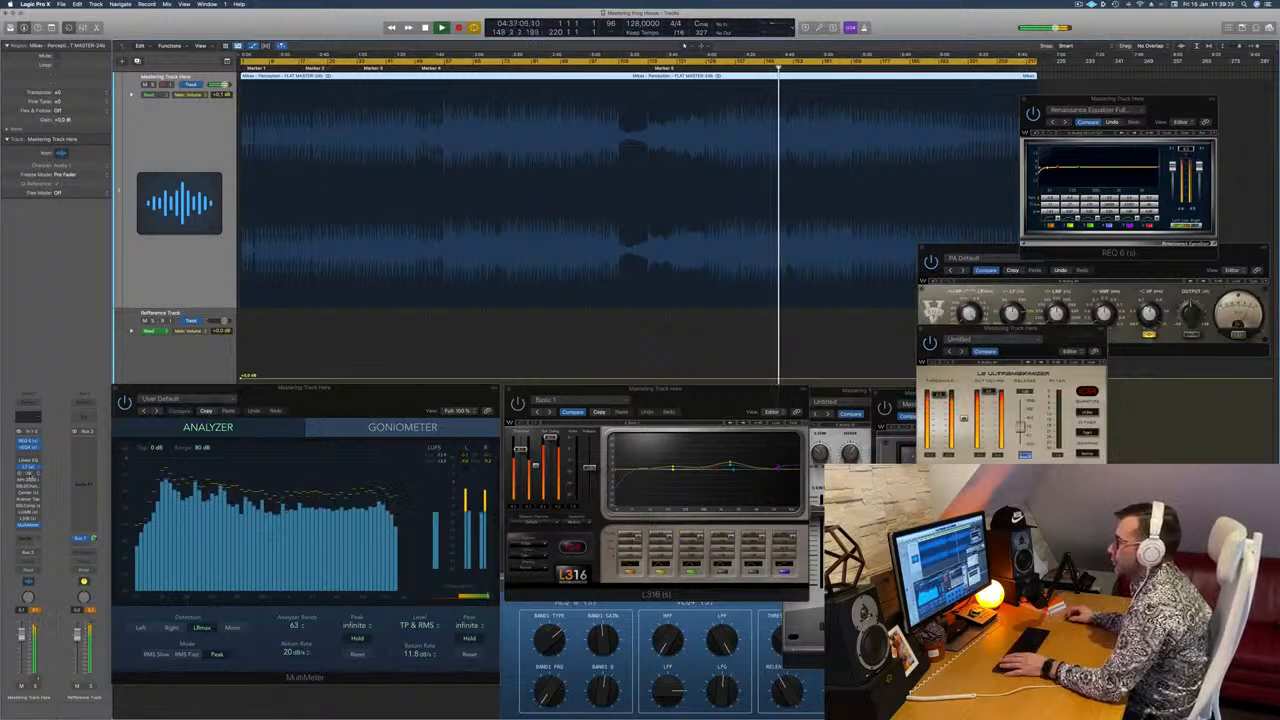
Step: Open the LinMB multiband compressor on the mastering track and move its window over the middle of the arrangement
{"action": "left_click", "coordinate": [29, 474]}
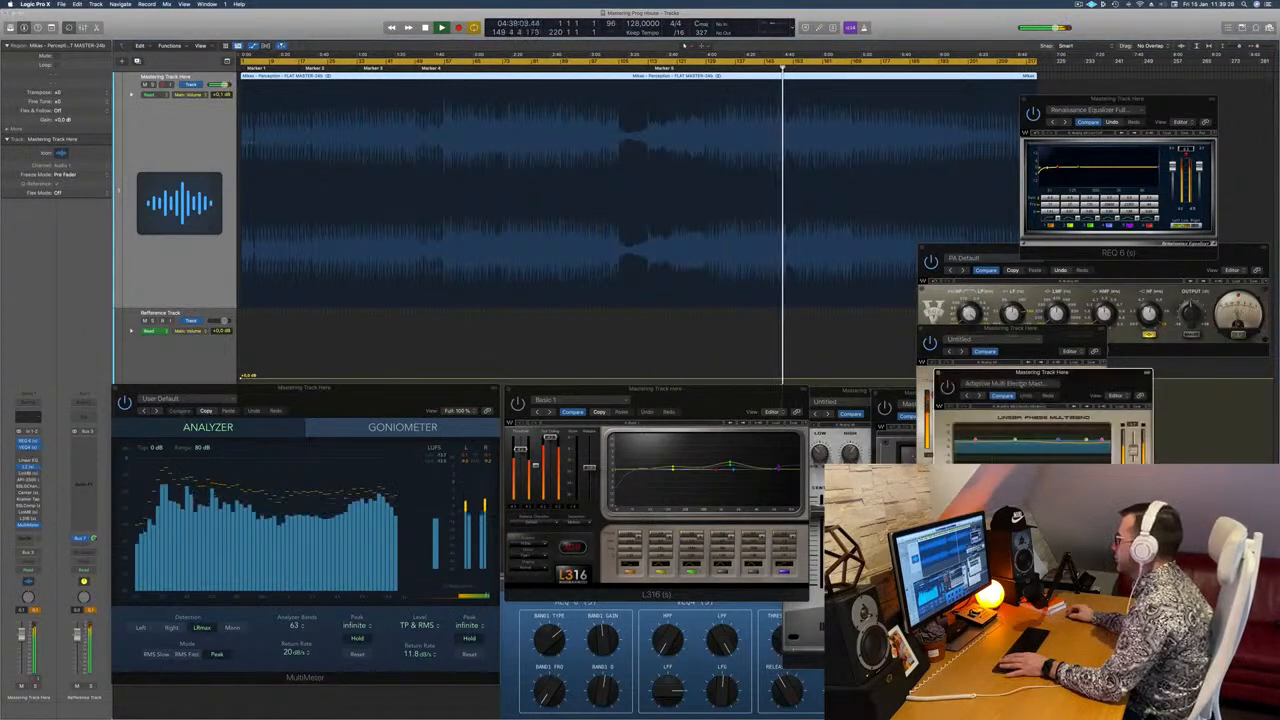
{"action": "left_click_drag", "start_coordinate": [1096, 379], "coordinate": [647, 283]}
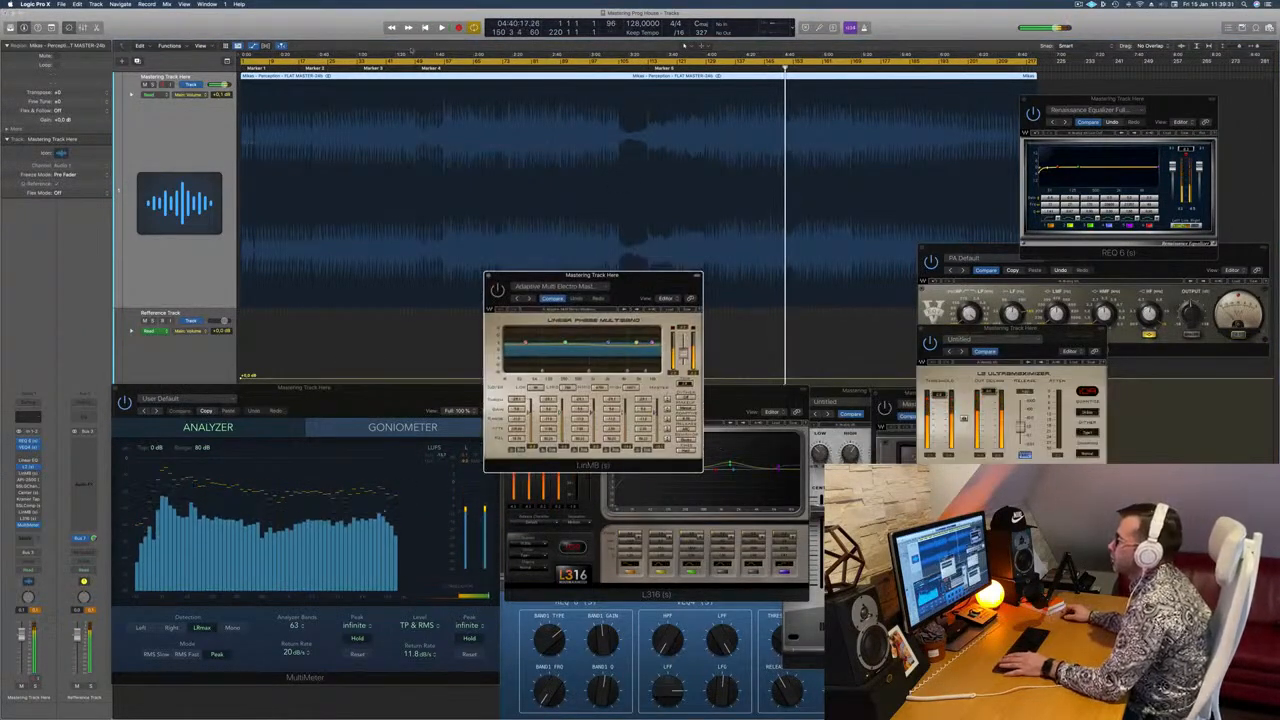
Step: Set a shorter cycle range starting at bar 57, just after Marker 4, and play the track from there
{"action": "left_click", "coordinate": [243, 62]}
{"action": "mouse_move", "coordinate": [243, 62]}
{"action": "left_mouse_down"}
{"action": "mouse_move", "coordinate": [542, 66]}
{"action": "mouse_move", "coordinate": [476, 66]}
{"action": "left_mouse_up"}
{"action": "key", "text": "space"}
{"action": "key", "text": "space"}
{"action": "key", "text": "space"}
{"action": "key", "text": "space"}
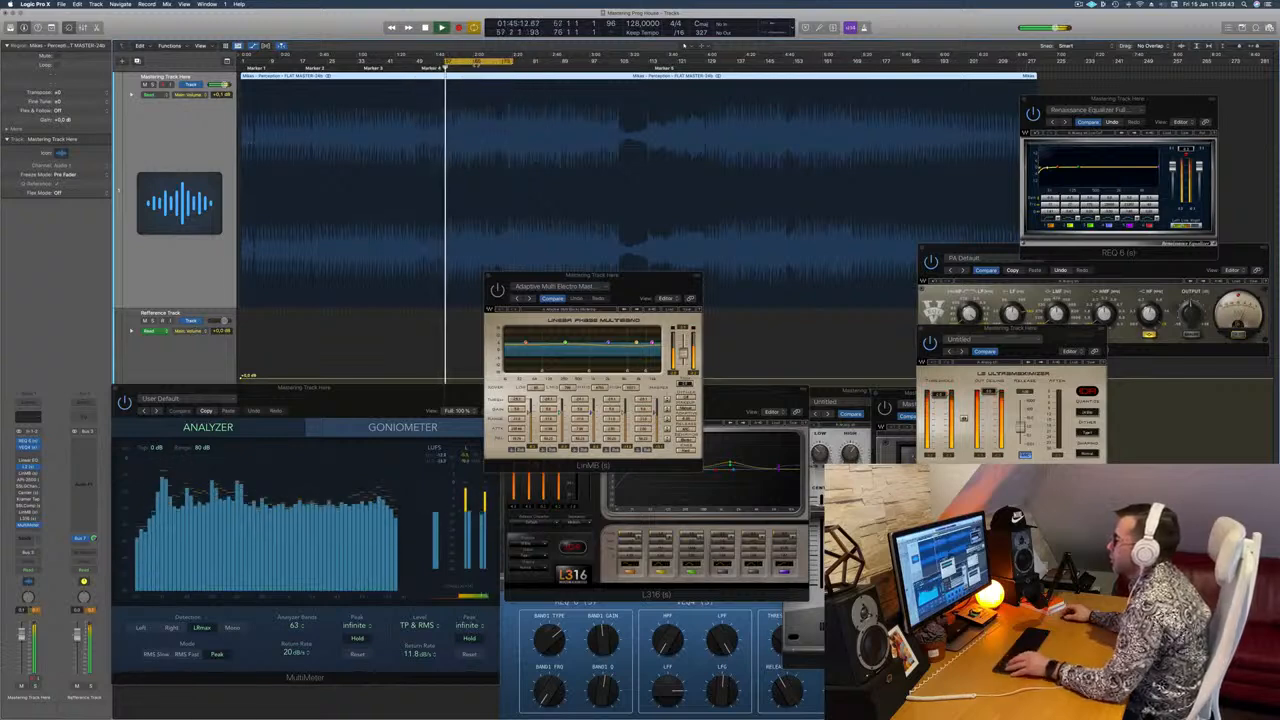
Step: Extend the end of the cycle range to bar 89 so the loop covers bars 57 to 89
{"action": "key", "text": "super+Right"}
{"action": "key", "text": "super+Right"}
{"action": "key", "text": "space"}
{"action": "key", "text": "space"}
{"action": "key", "text": "super+Left"}
{"action": "key", "text": "super+Left"}
{"action": "key", "text": "super+Left"}
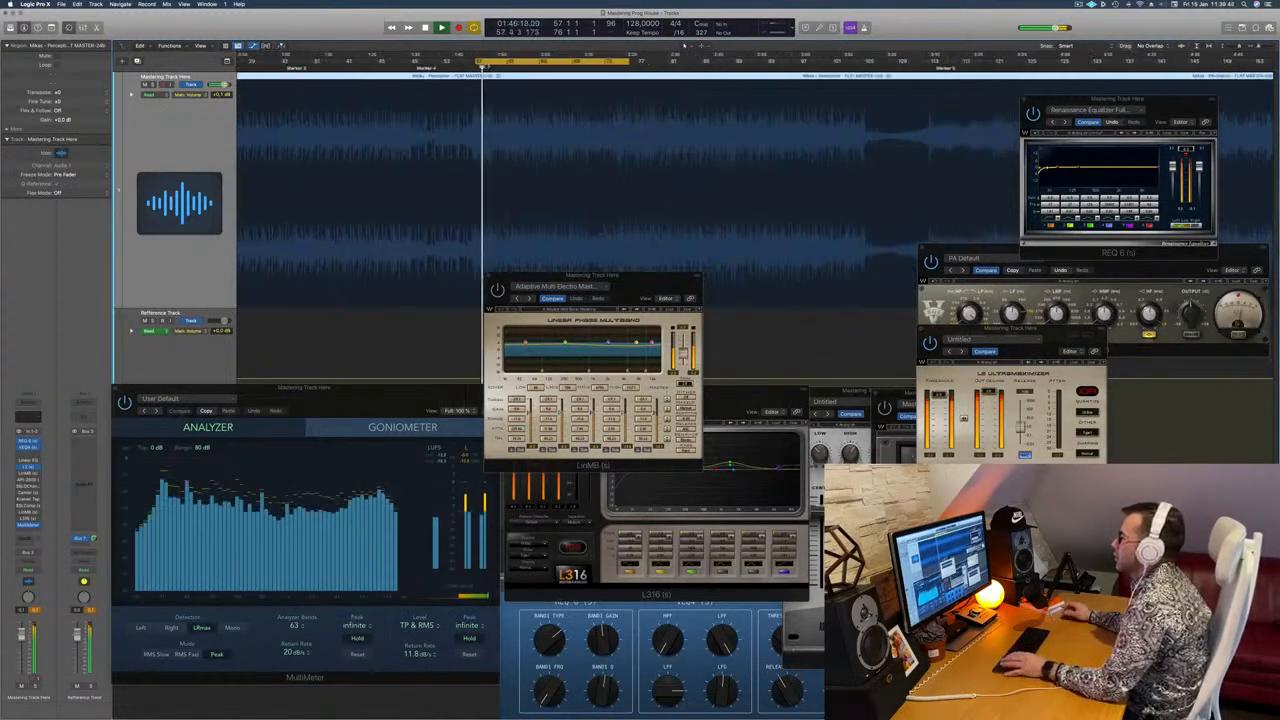
{"action": "left_click_drag", "start_coordinate": [632, 63], "coordinate": [738, 63]}
Step: Move the LinMB window up over the waveform, clear of the L316 window, while the loop plays
{"action": "left_click_drag", "start_coordinate": [643, 278], "coordinate": [638, 169]}
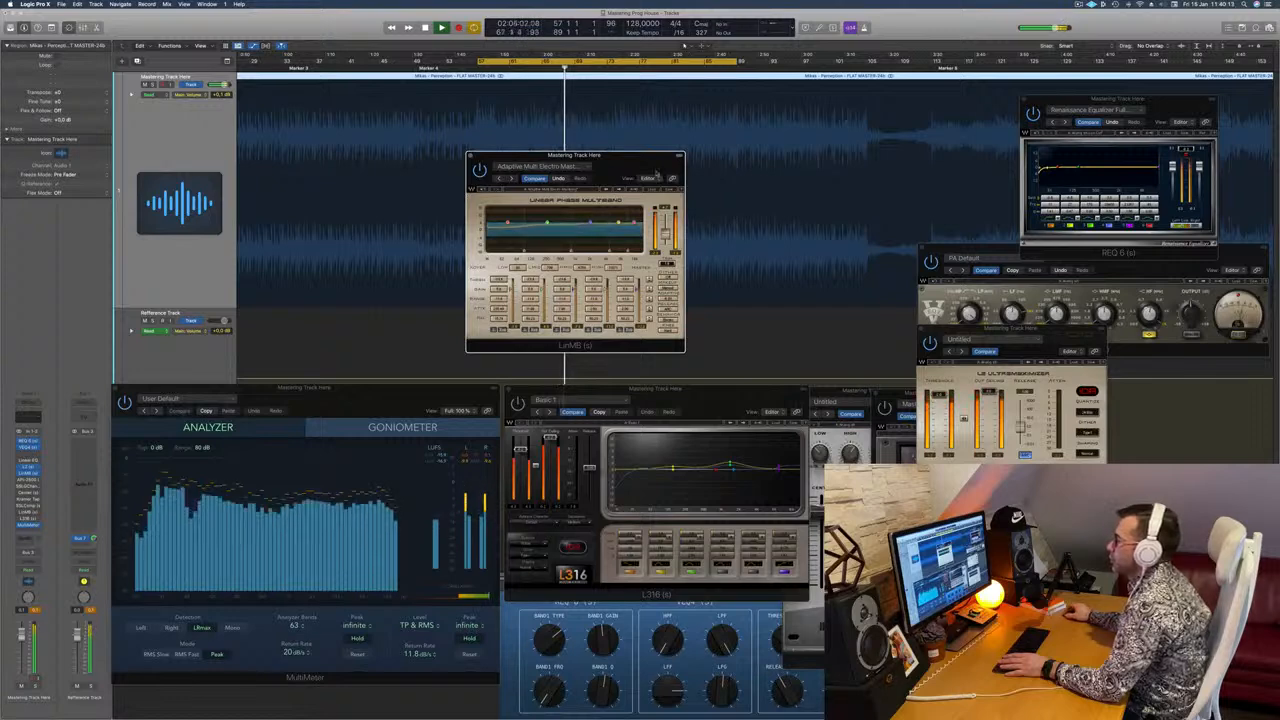
{"action": "left_click_drag", "start_coordinate": [622, 164], "coordinate": [650, 195]}
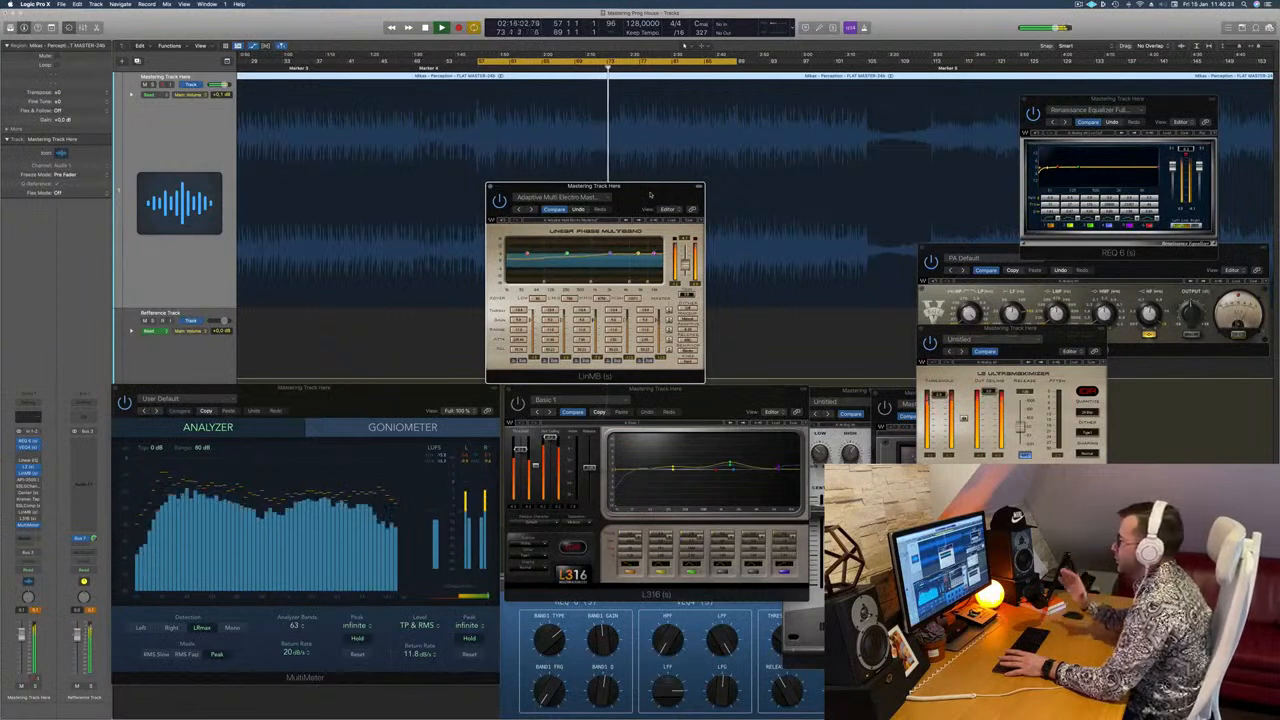
{"action": "left_click_drag", "start_coordinate": [645, 190], "coordinate": [631, 177]}
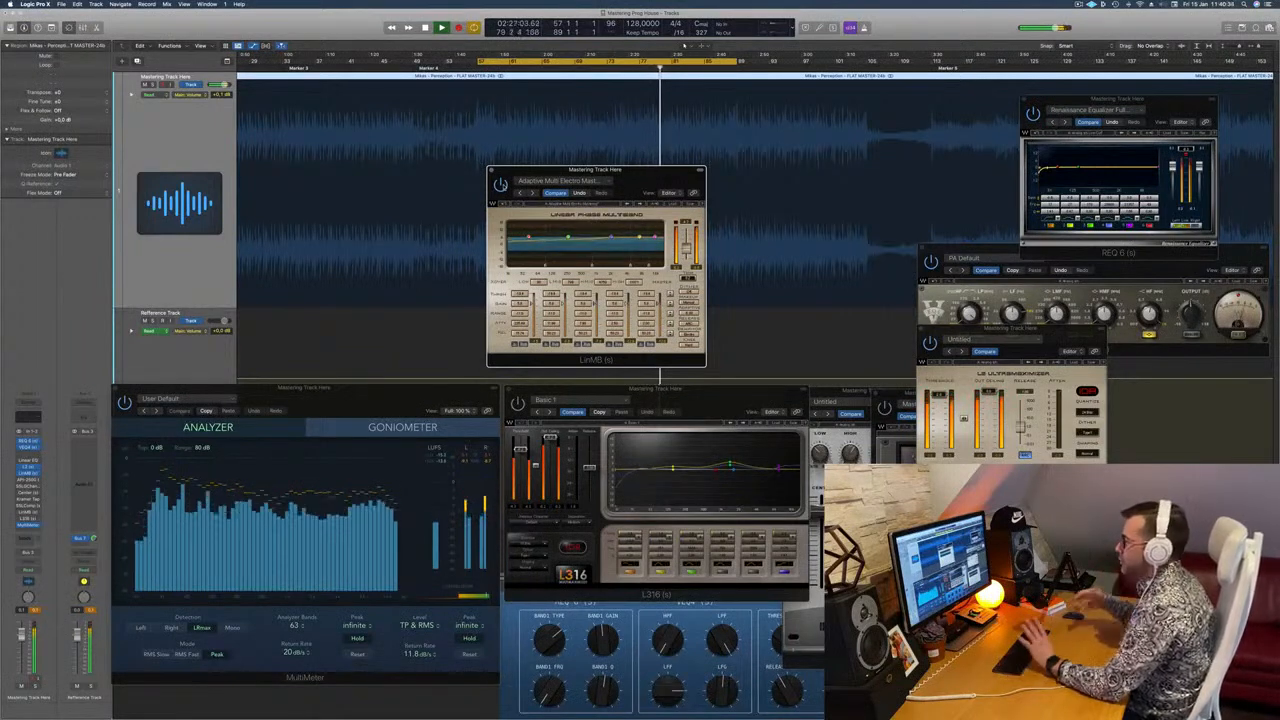
Step: Stack the plug-in windows with REQ 6 uppermost, VEQ4 directly beneath it and LinMB overlapping the L2 limiter
{"action": "left_click_drag", "start_coordinate": [644, 177], "coordinate": [1117, 237]}
{"action": "left_click_drag", "start_coordinate": [1036, 243], "coordinate": [1114, 254]}
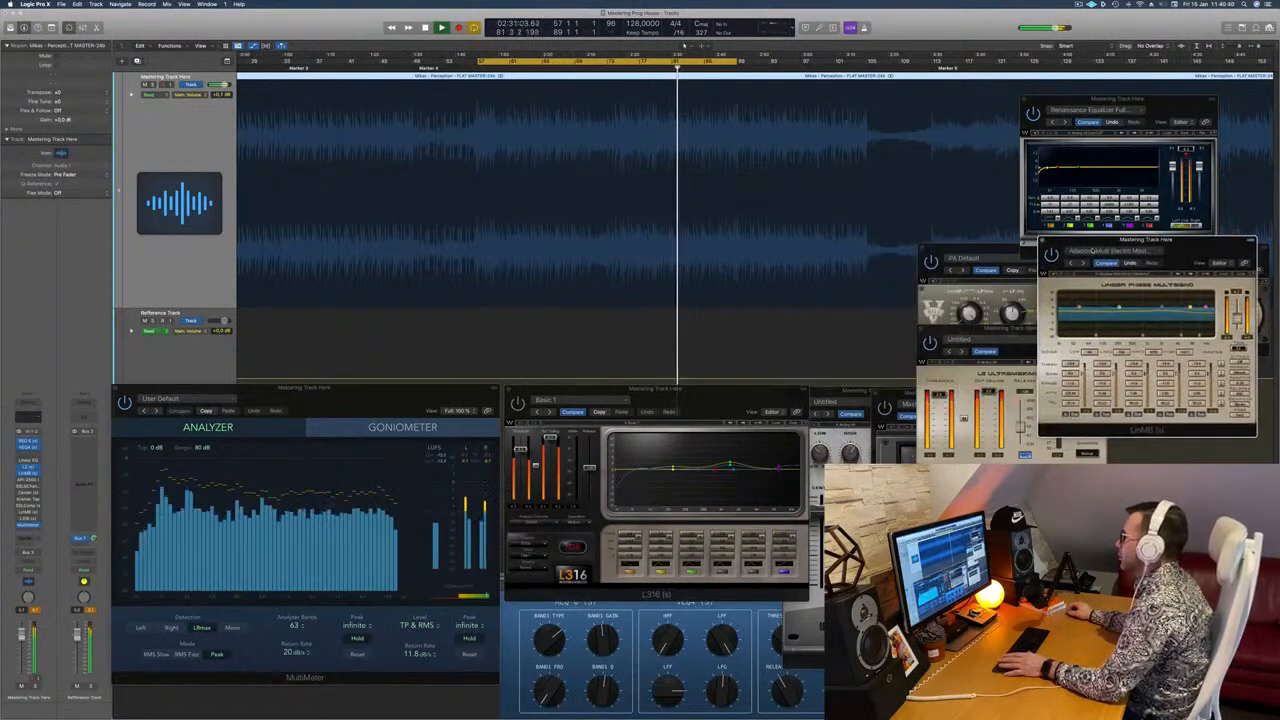
{"action": "left_click", "coordinate": [1112, 103]}
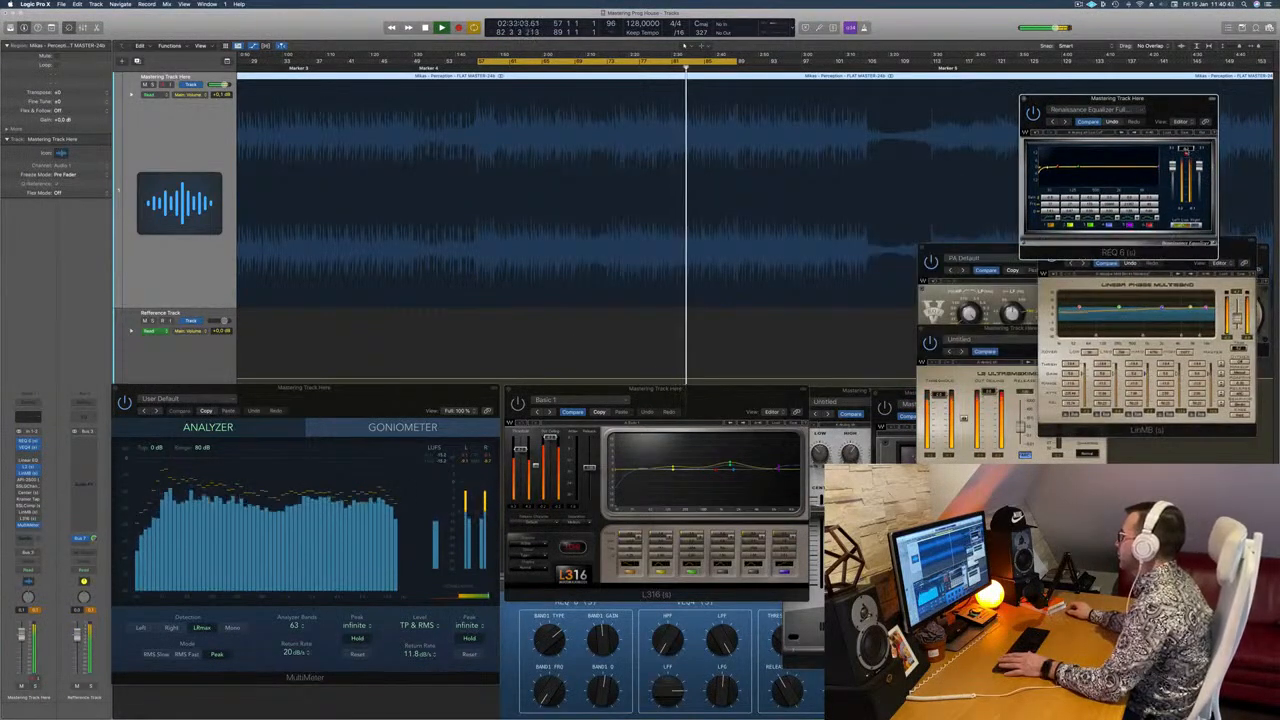
{"action": "left_click_drag", "start_coordinate": [1114, 100], "coordinate": [1039, 66]}
{"action": "left_click_drag", "start_coordinate": [1144, 242], "coordinate": [1051, 361]}
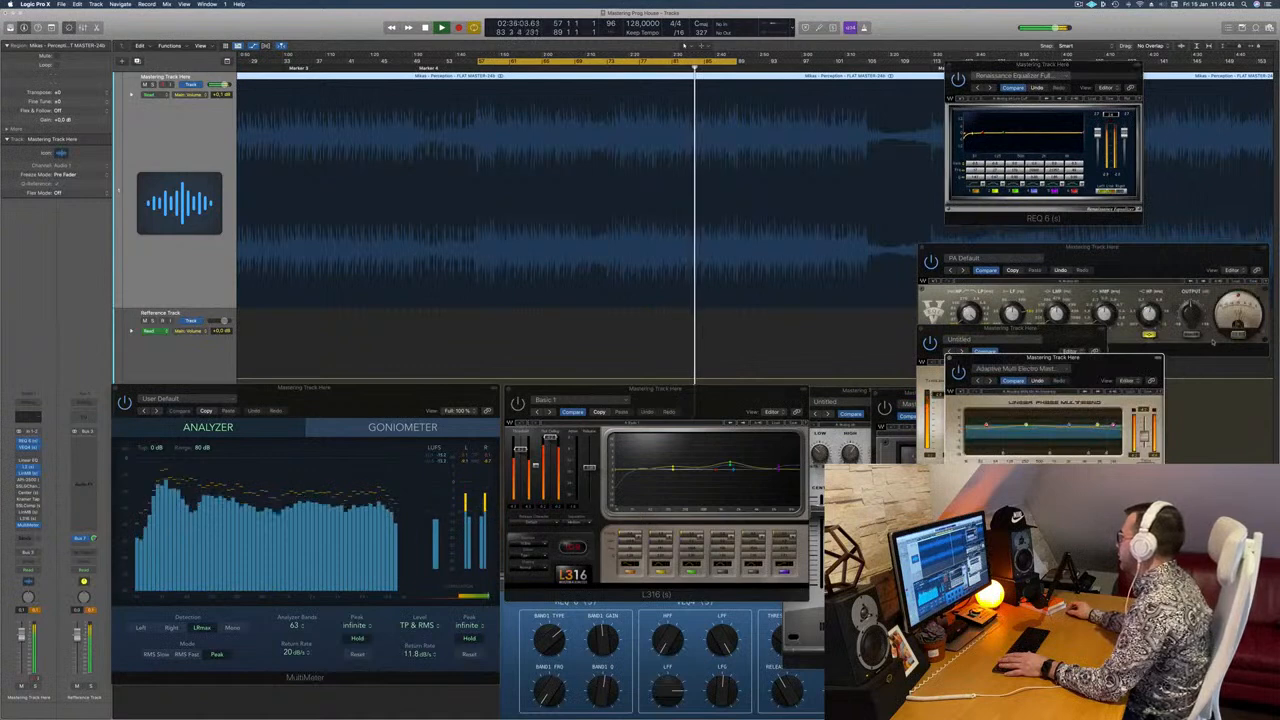
{"action": "left_click", "coordinate": [1110, 258]}
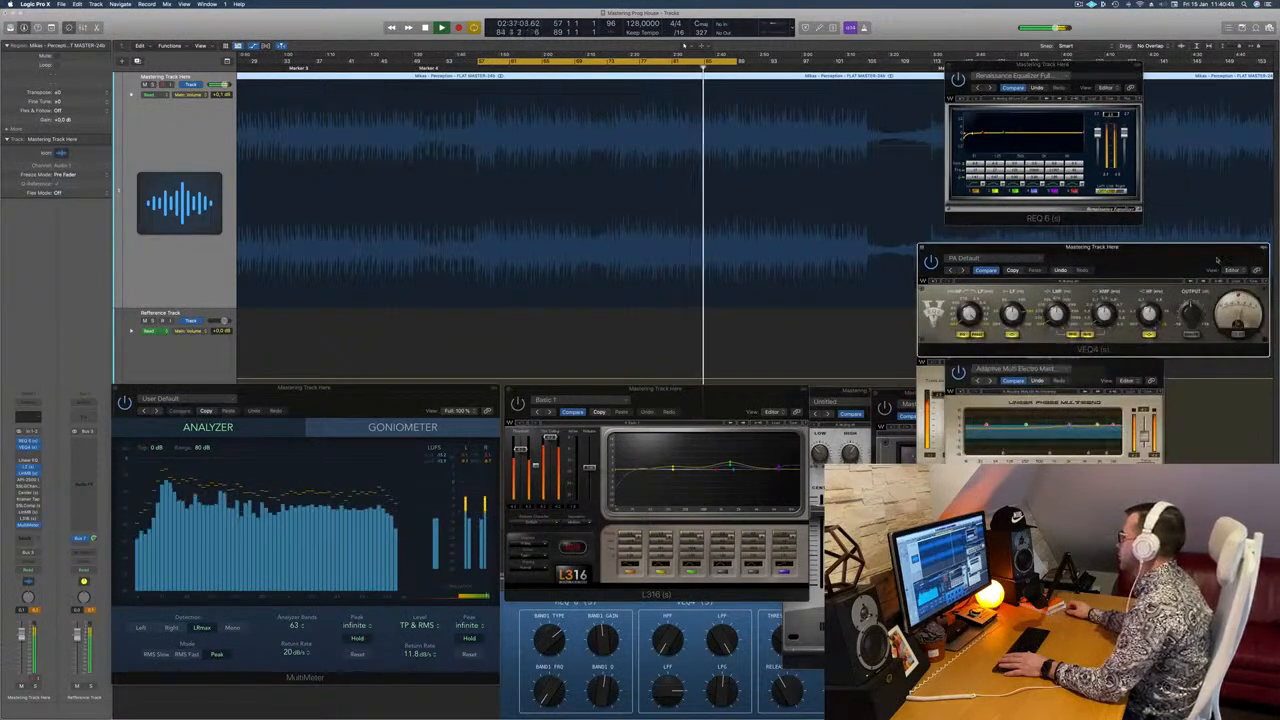
{"action": "left_click_drag", "start_coordinate": [1110, 247], "coordinate": [1116, 208]}
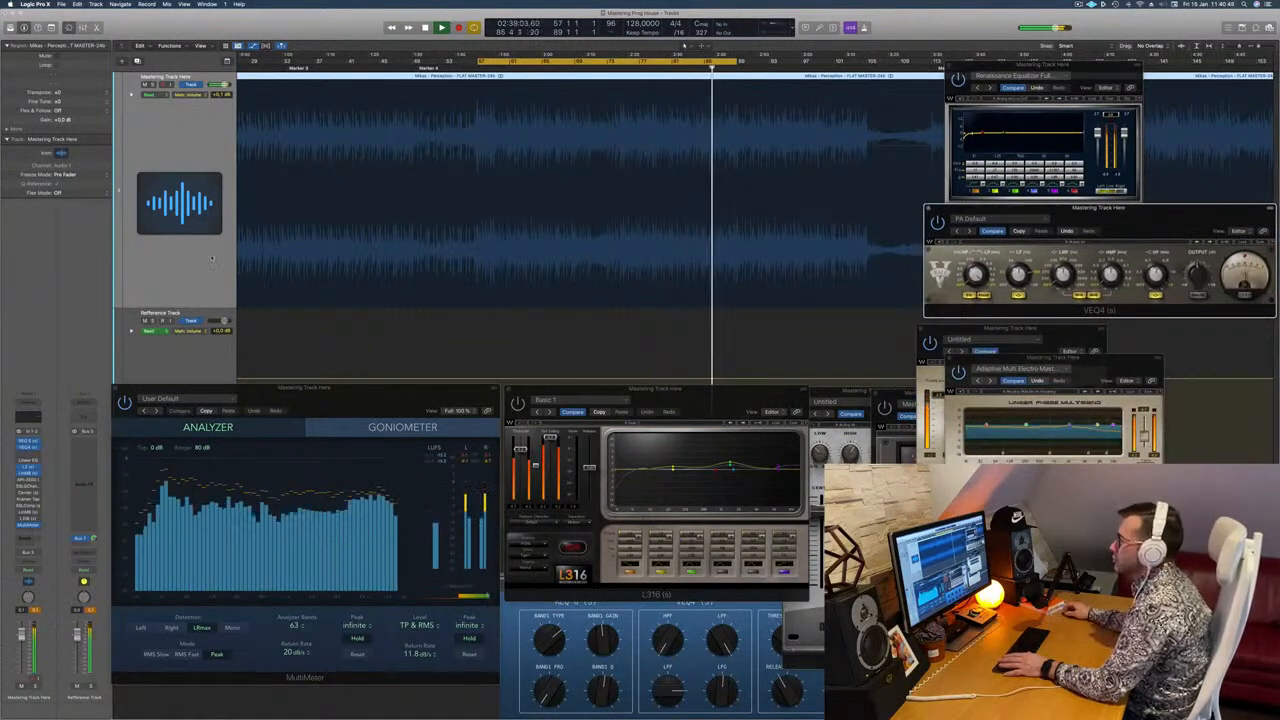
Step: Restart the loop from bar 57 and open the API-2500 compressor, placing its window partly over the L316
{"action": "left_click", "coordinate": [180, 268]}
{"action": "key", "text": "Return"}
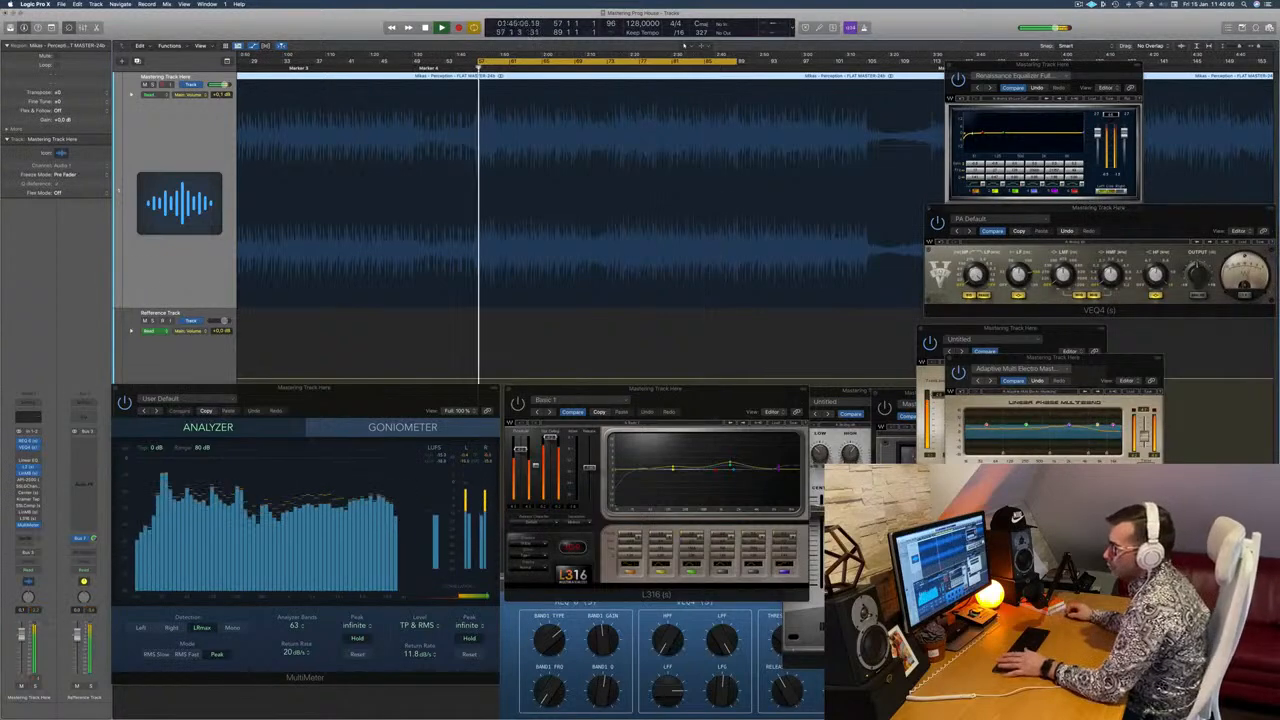
{"action": "left_click", "coordinate": [28, 481]}
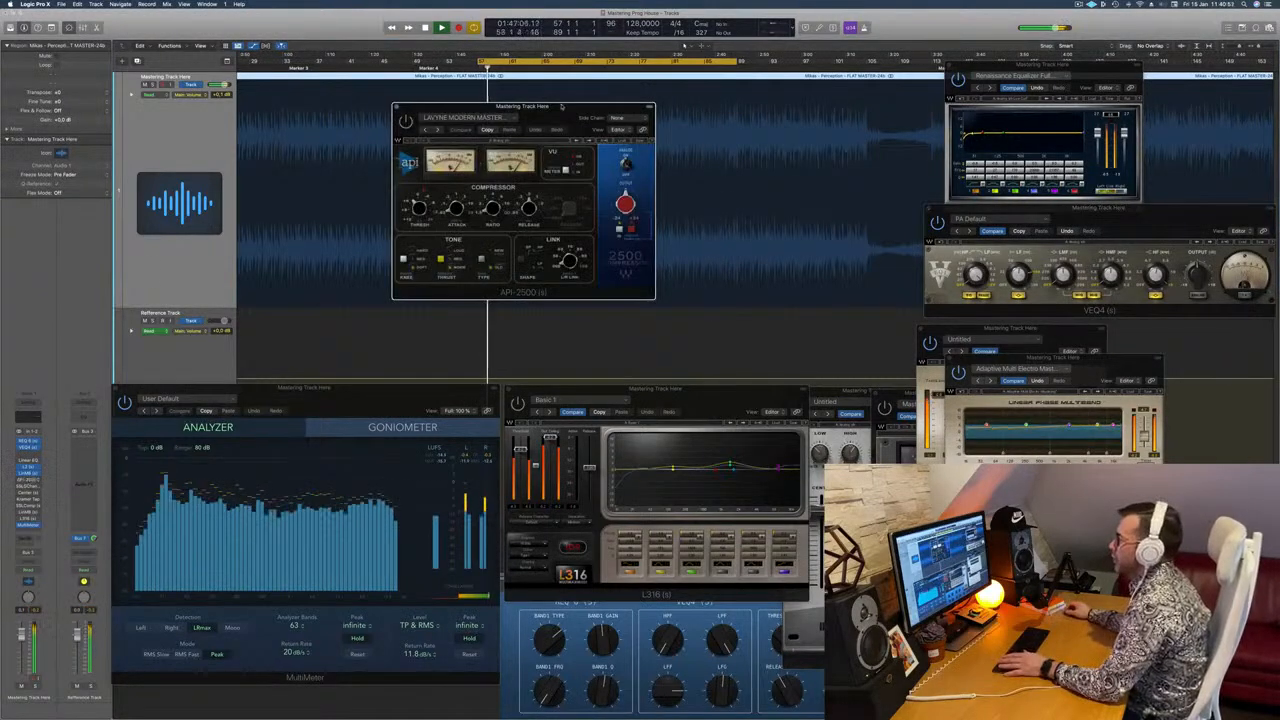
{"action": "left_click_drag", "start_coordinate": [568, 111], "coordinate": [583, 140]}
{"action": "key", "text": "Return"}
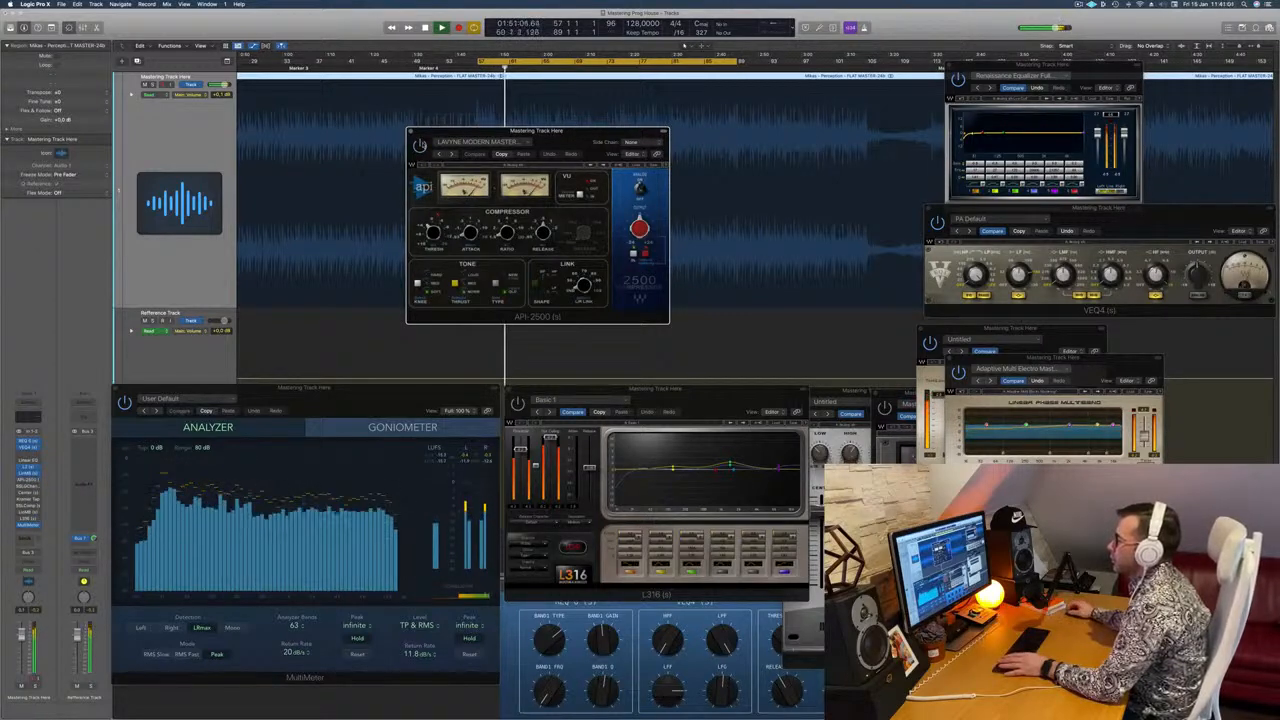
{"action": "left_click_drag", "start_coordinate": [571, 142], "coordinate": [573, 145]}
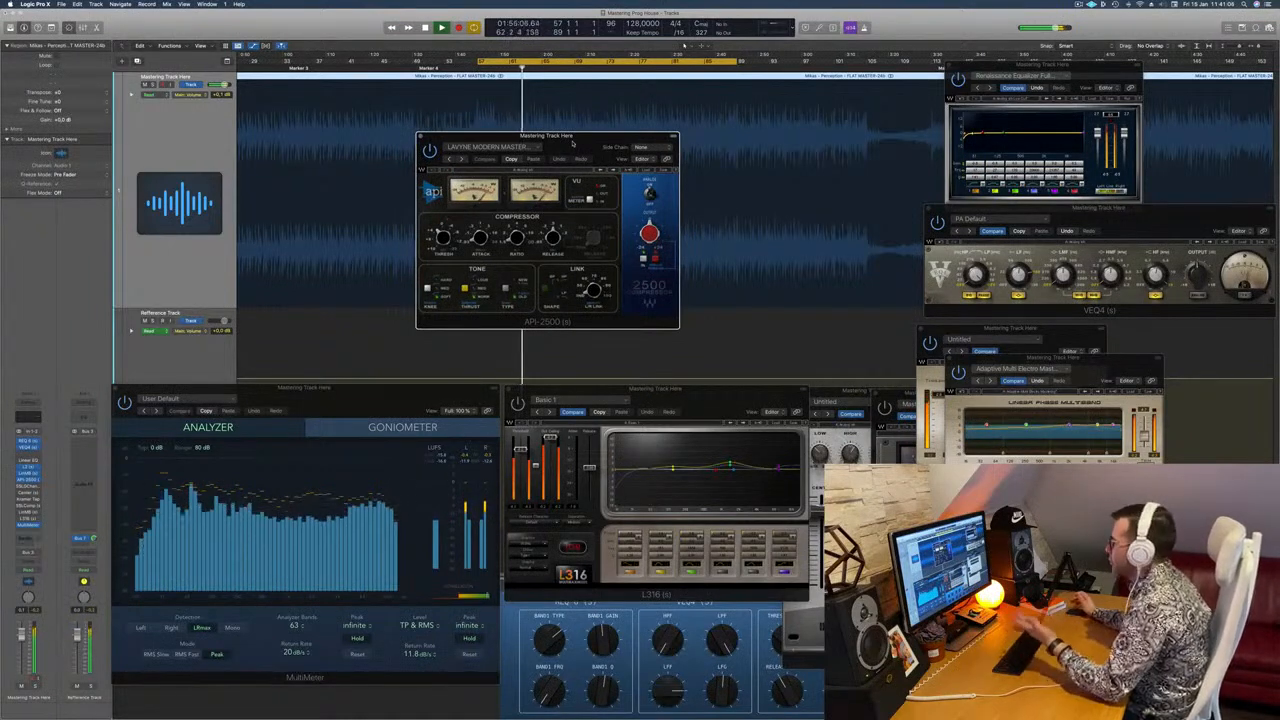
{"action": "left_click_drag", "start_coordinate": [573, 144], "coordinate": [772, 282]}
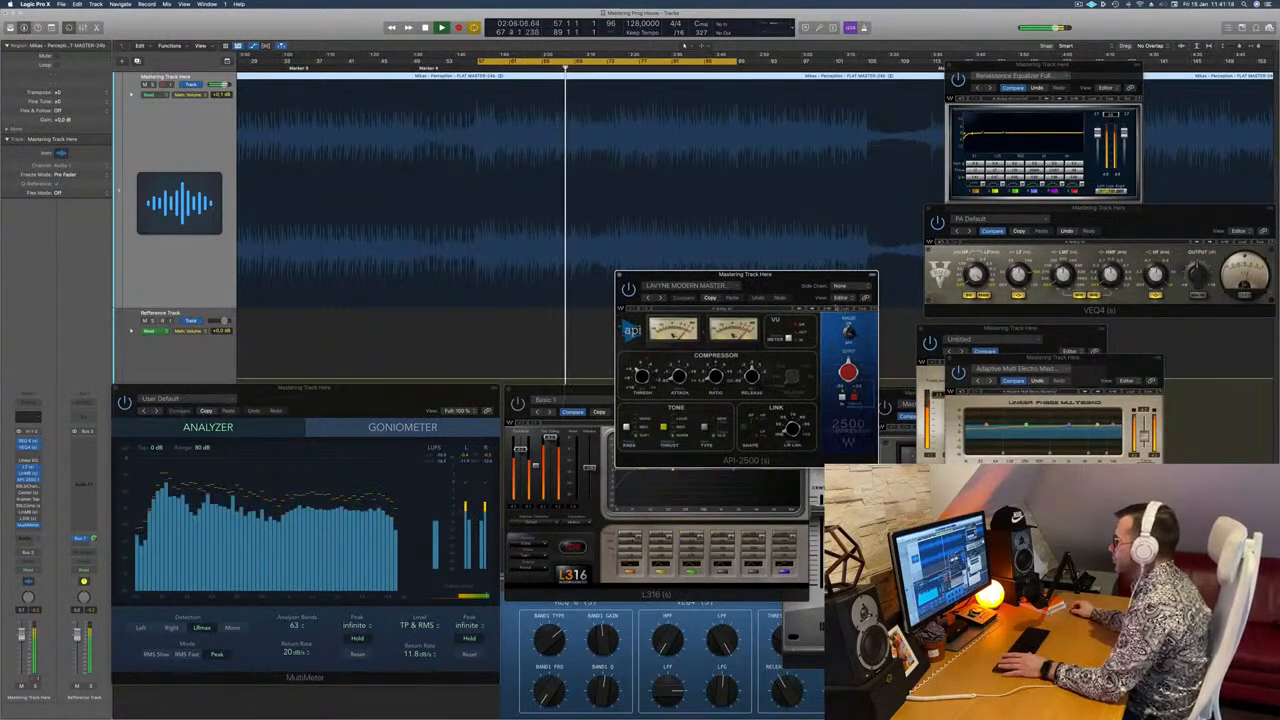
{"action": "left_click_drag", "start_coordinate": [826, 275], "coordinate": [810, 276]}
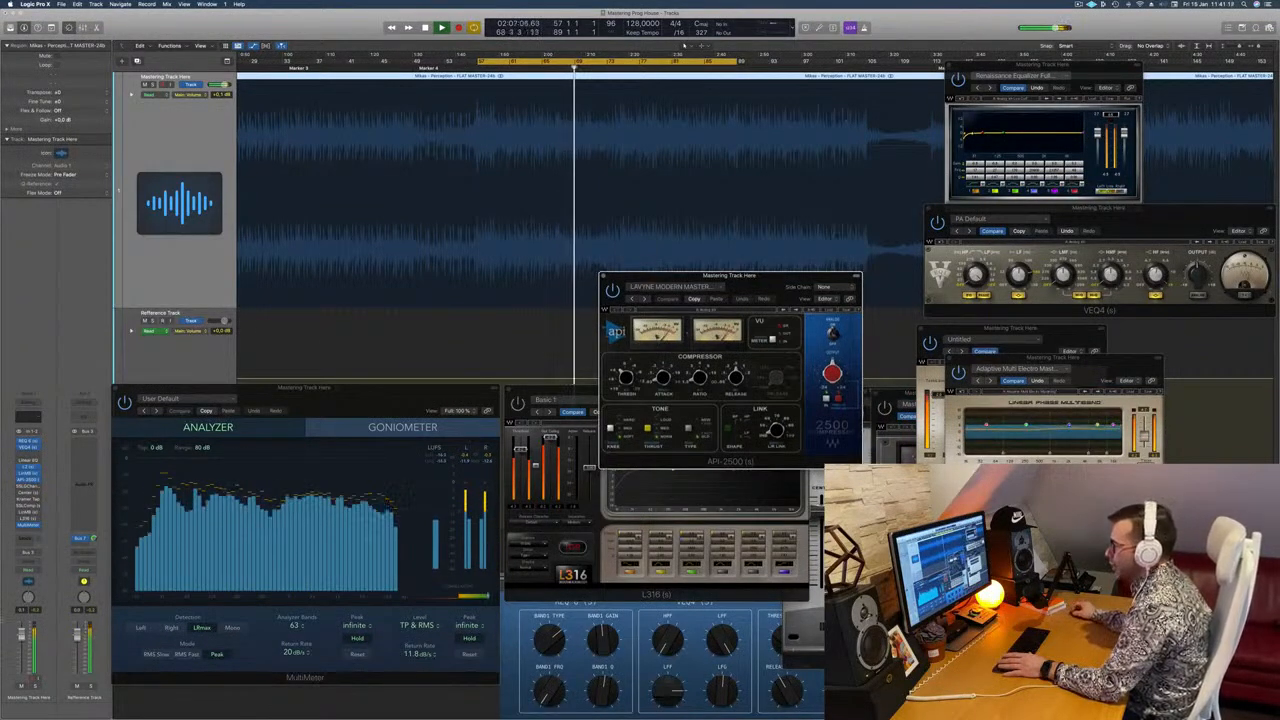
Step: Adjust the API-2500's output control, replay the loop from bar 57 and close the compressor window
{"action": "mouse_move", "coordinate": [628, 376]}
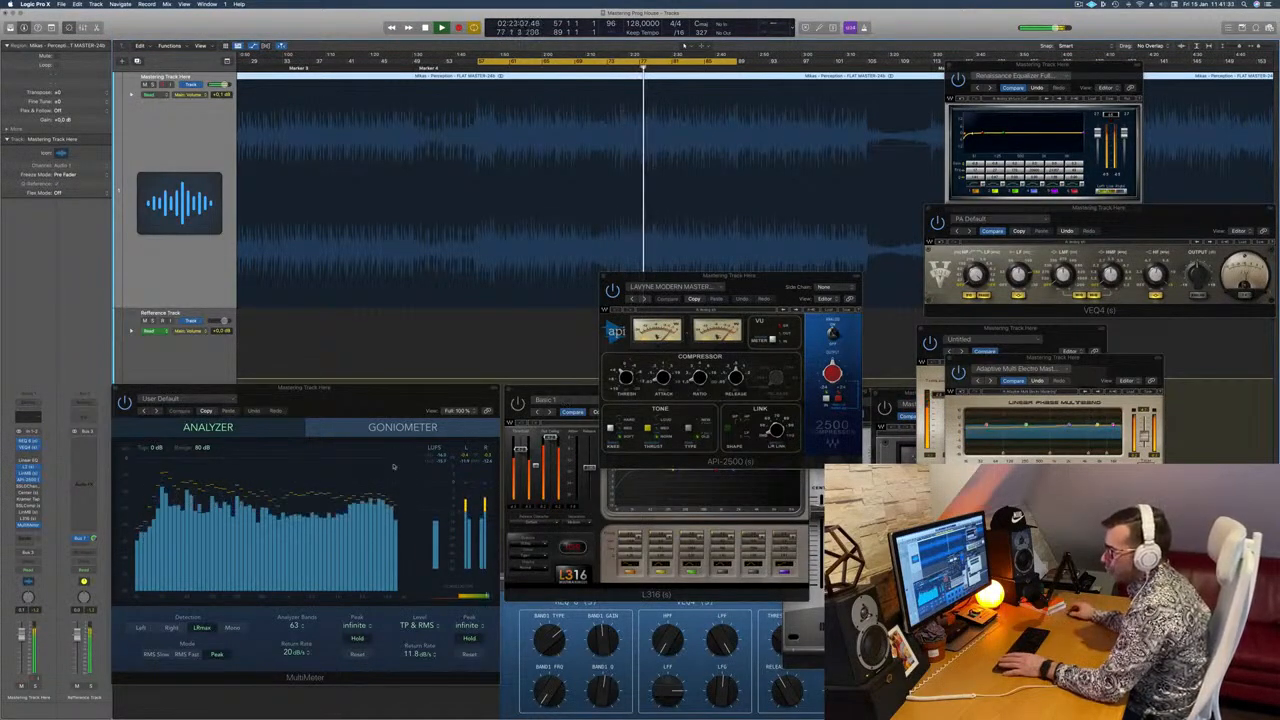
{"action": "left_click", "coordinate": [832, 373]}
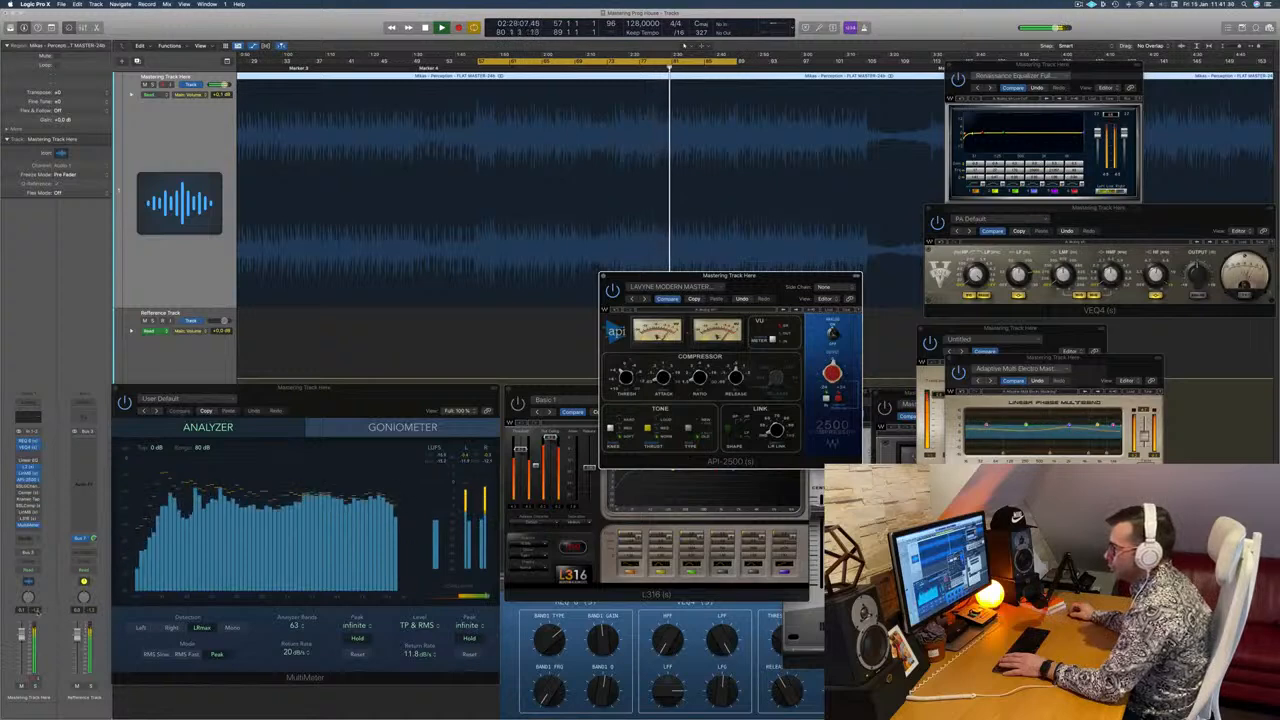
{"action": "left_click", "coordinate": [477, 72]}
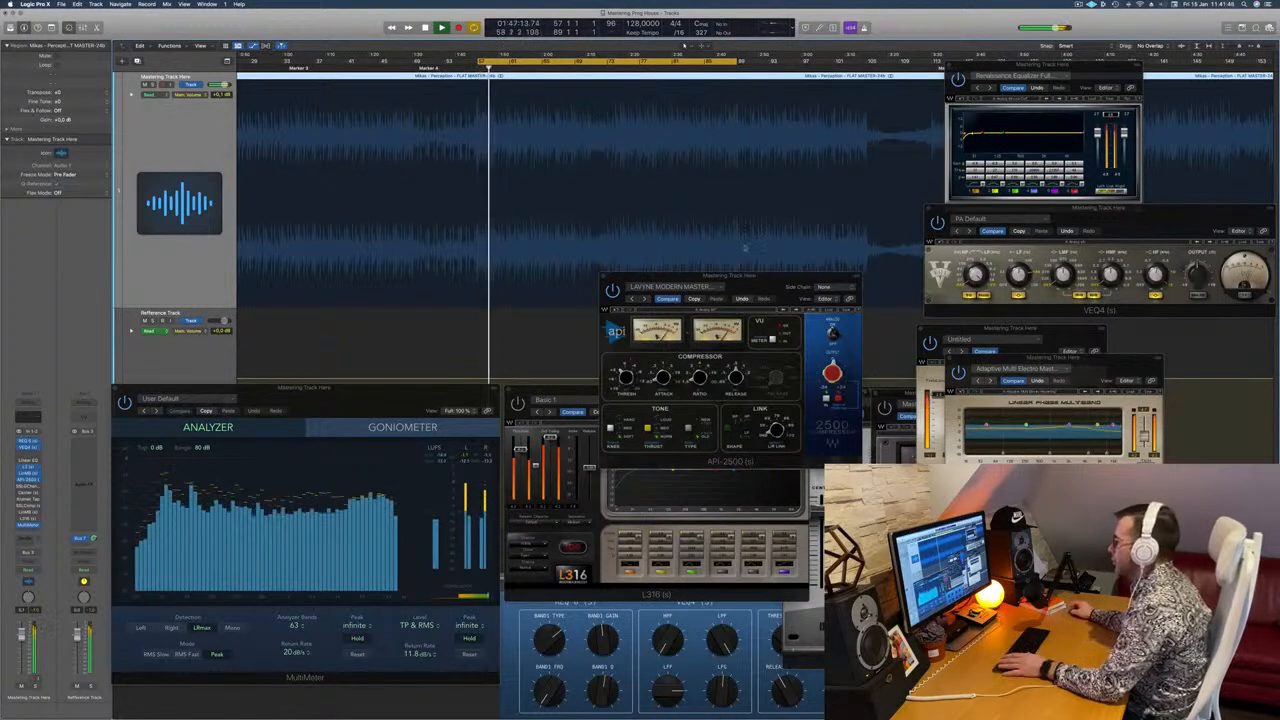
{"action": "left_click", "coordinate": [613, 291]}
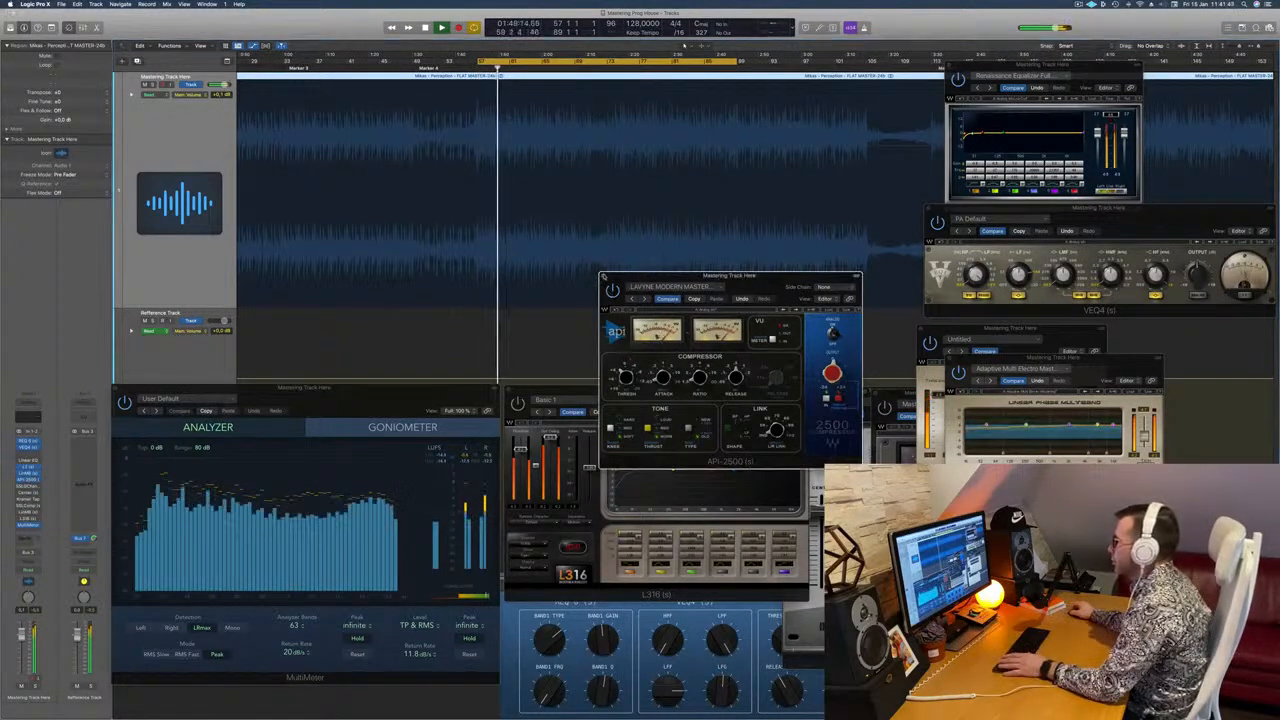
{"action": "left_click", "coordinate": [603, 276]}
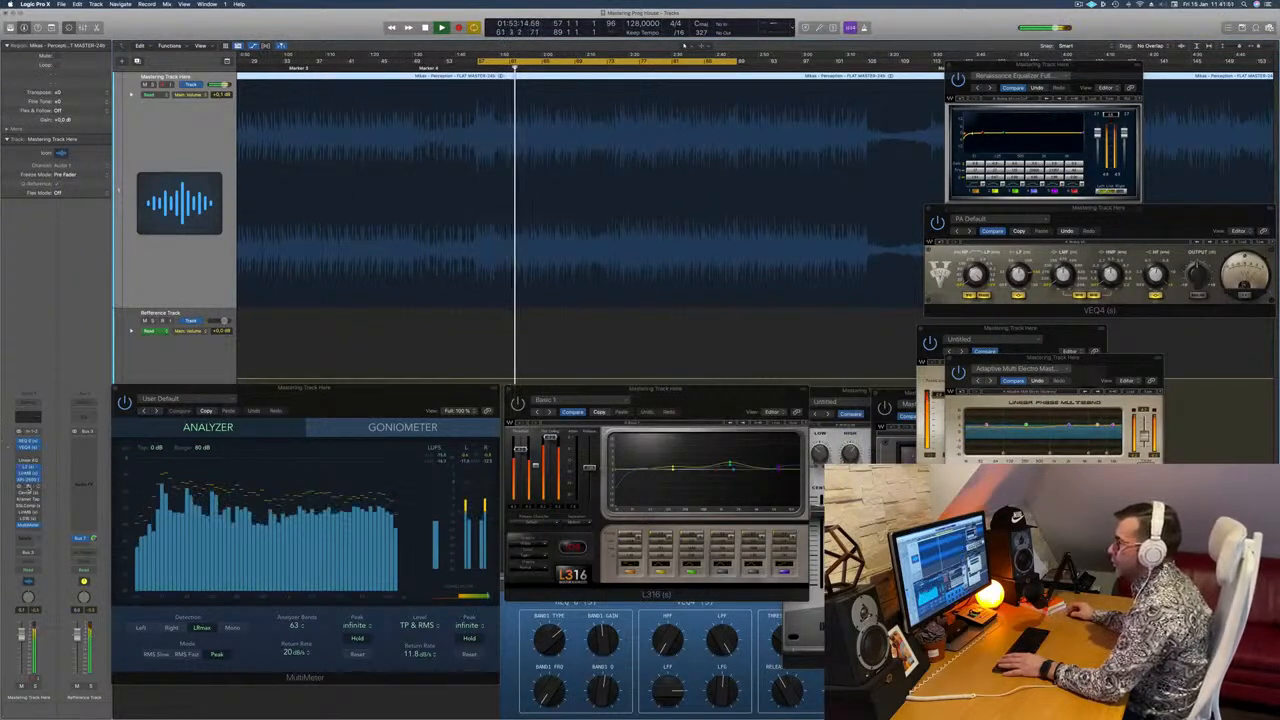
Step: Open the SSLGChannel strip and move its window up over the arrangement, beside the stacked plug-ins, while the loop plays
{"action": "left_click", "coordinate": [29, 487]}
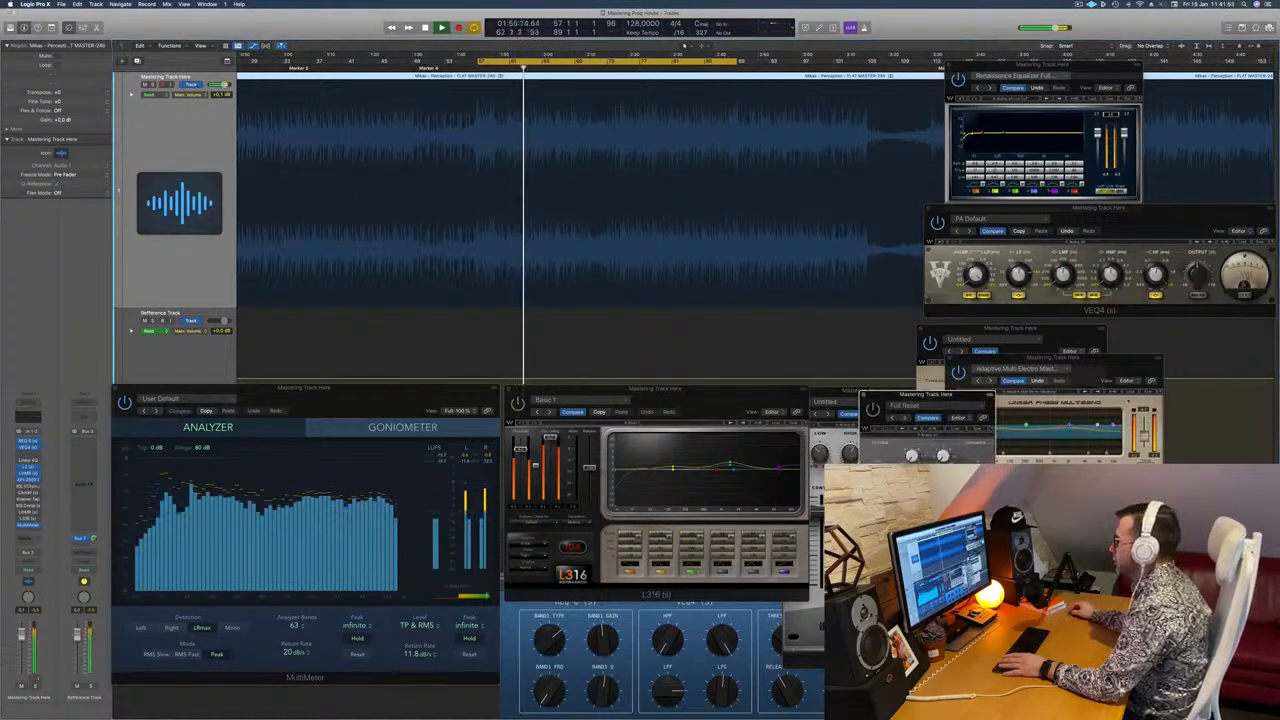
{"action": "left_click_drag", "start_coordinate": [958, 393], "coordinate": [700, 241]}
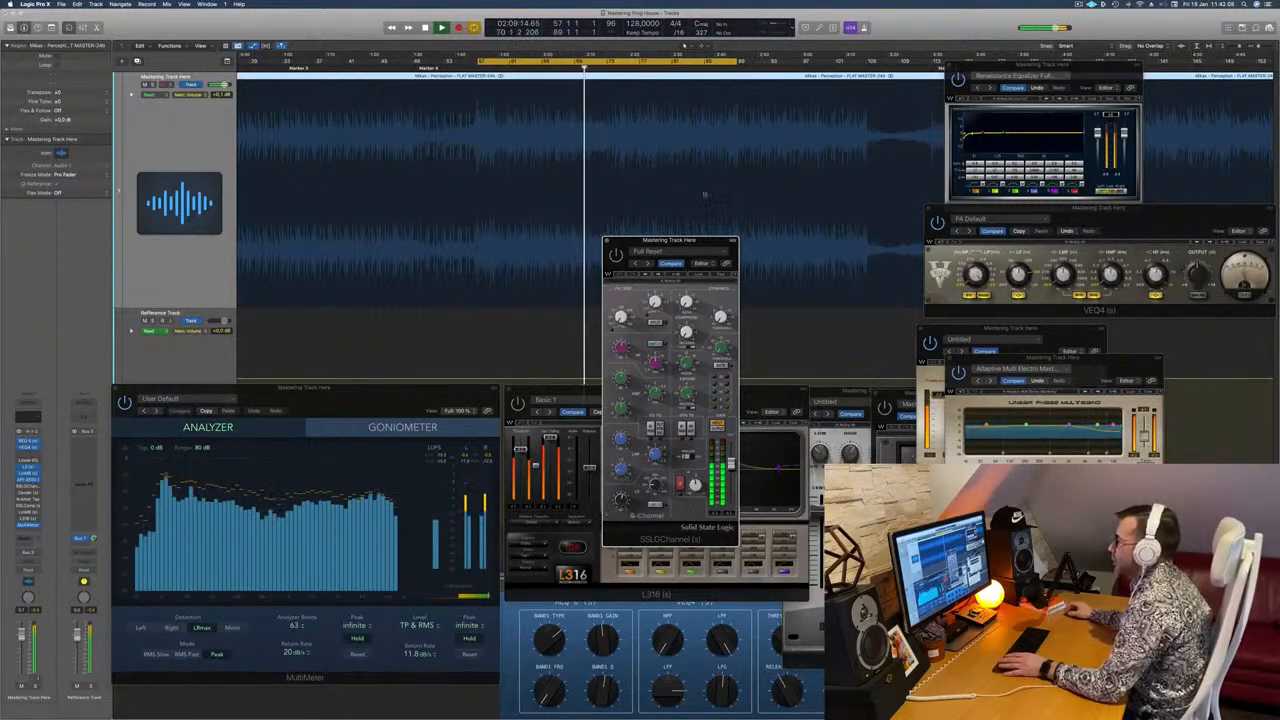
{"action": "left_click_drag", "start_coordinate": [700, 242], "coordinate": [676, 220]}
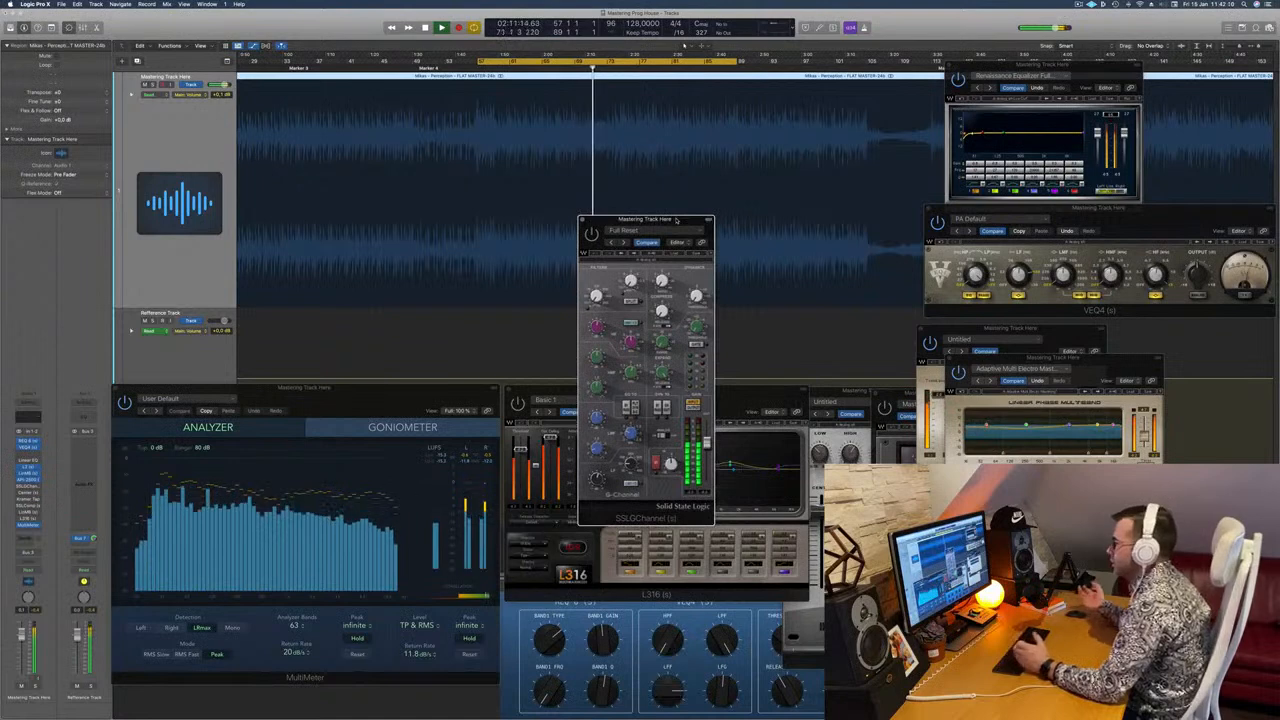
{"action": "left_click_drag", "start_coordinate": [666, 228], "coordinate": [630, 230]}
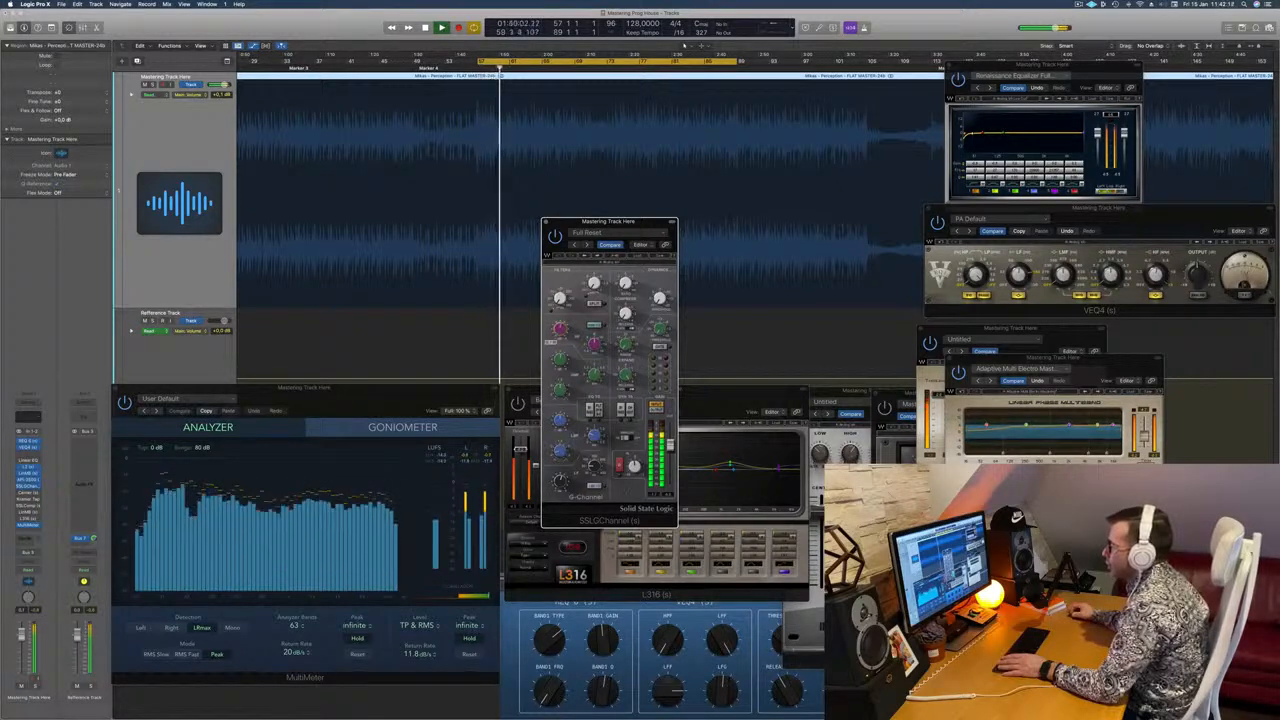
{"action": "left_click_drag", "start_coordinate": [632, 220], "coordinate": [636, 212]}
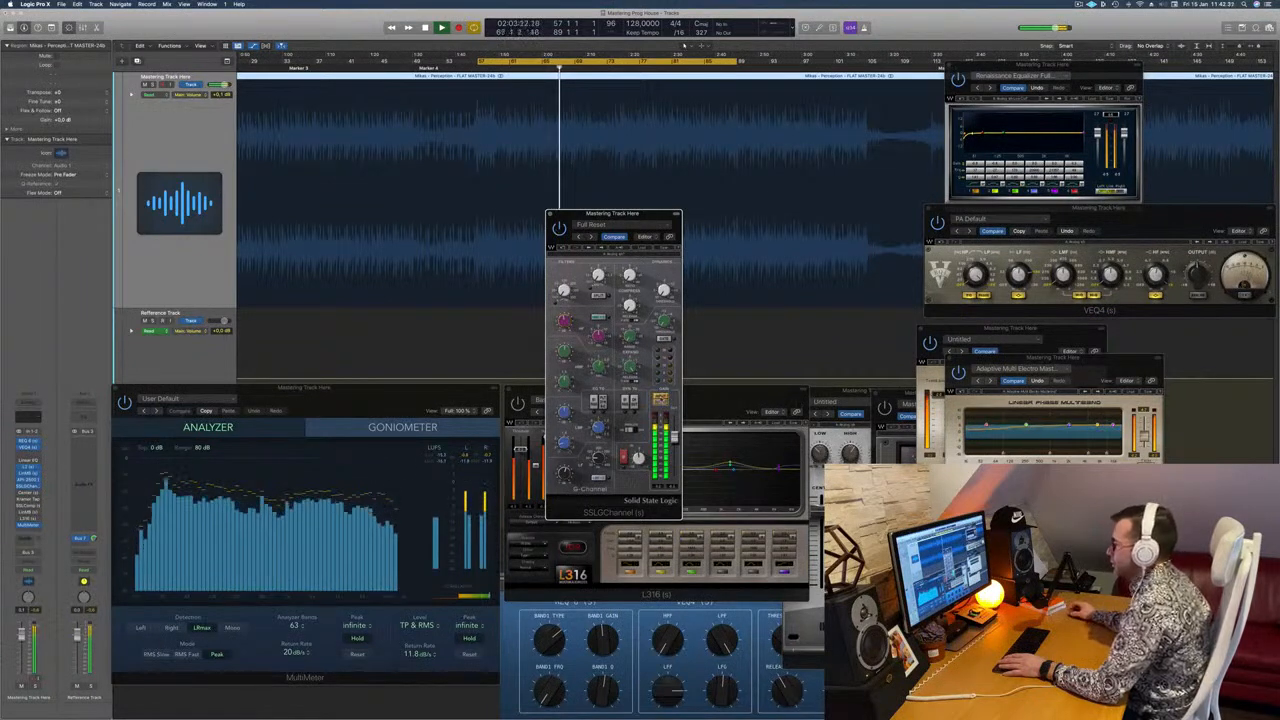
{"action": "left_click_drag", "start_coordinate": [652, 217], "coordinate": [716, 196]}
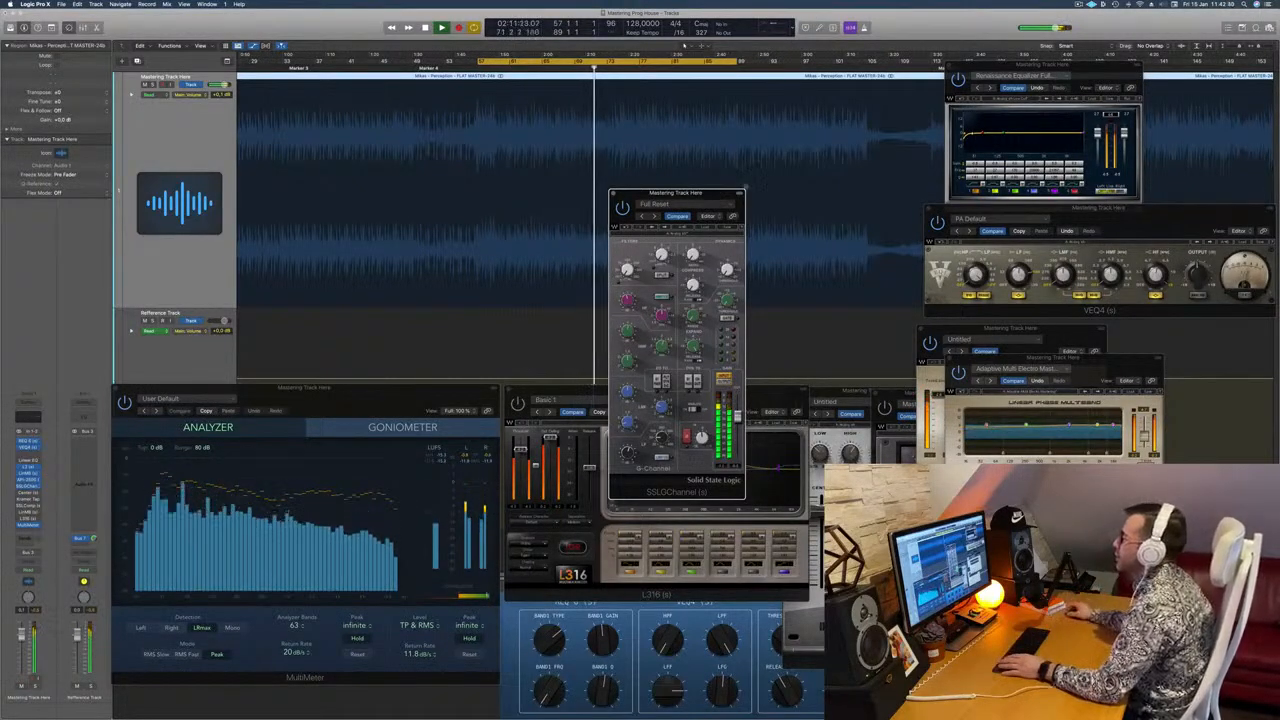
{"action": "left_click_drag", "start_coordinate": [716, 197], "coordinate": [746, 183]}
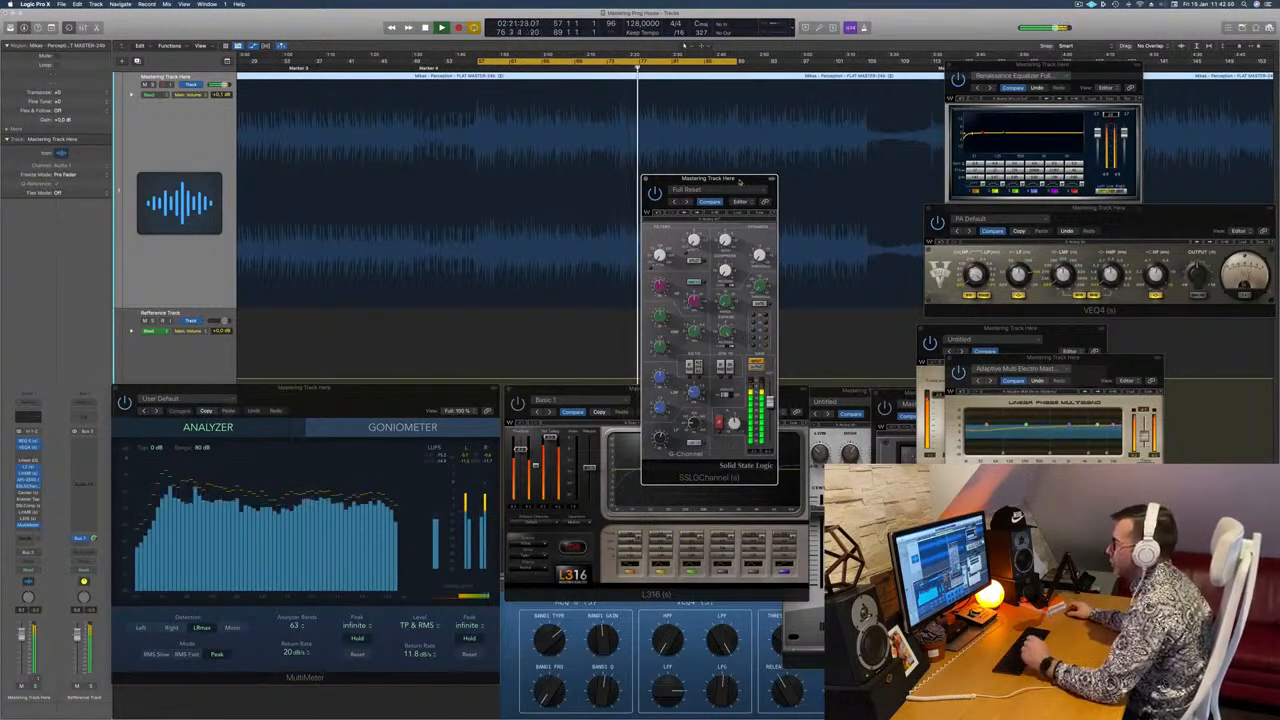
{"action": "left_click_drag", "start_coordinate": [746, 184], "coordinate": [786, 178]}
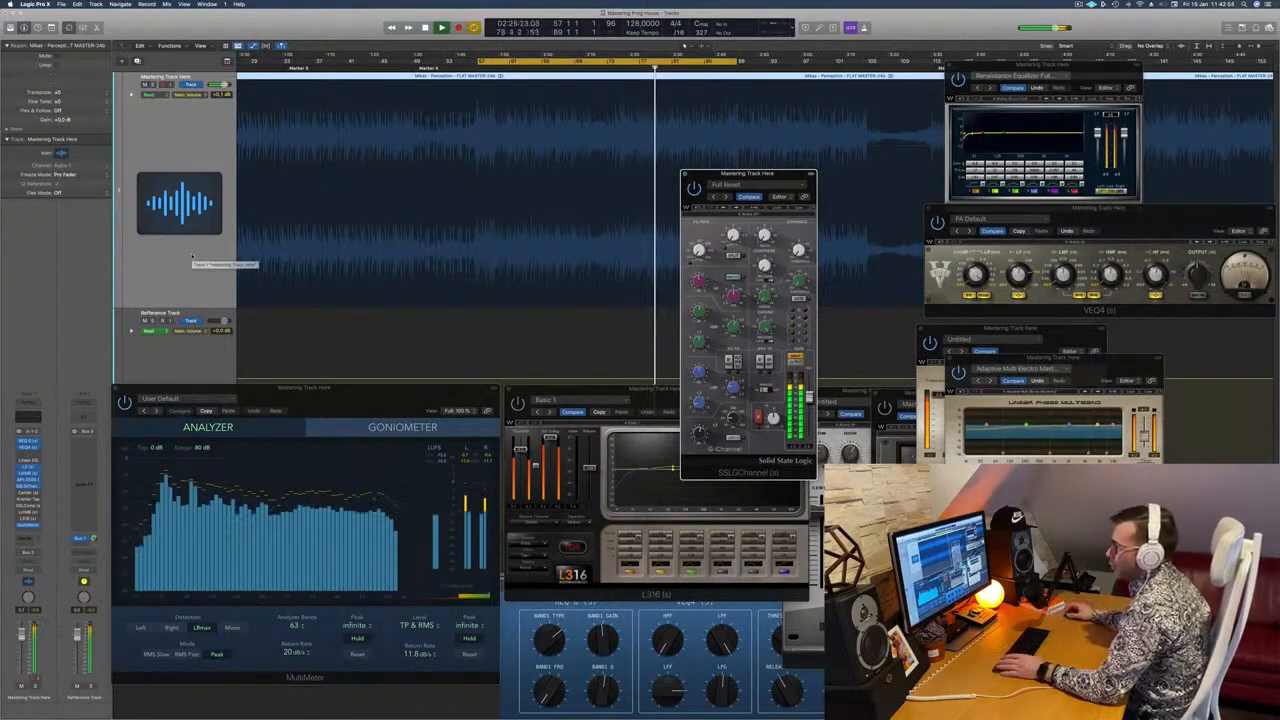
Step: Restart the loop from bar 57, open the Center plug-in and place its window over the arrangement beside the SSLGChannel strip
{"action": "key", "text": "space"}
{"action": "key", "text": "space"}
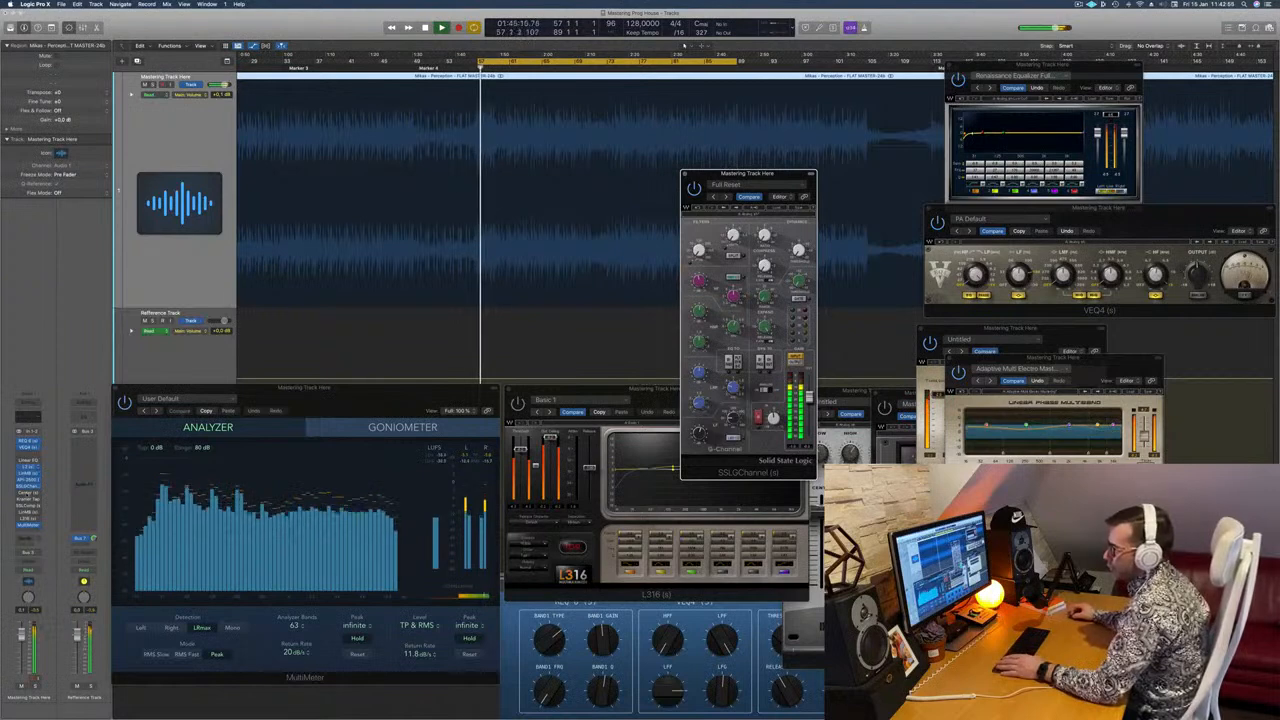
{"action": "left_click", "coordinate": [28, 492]}
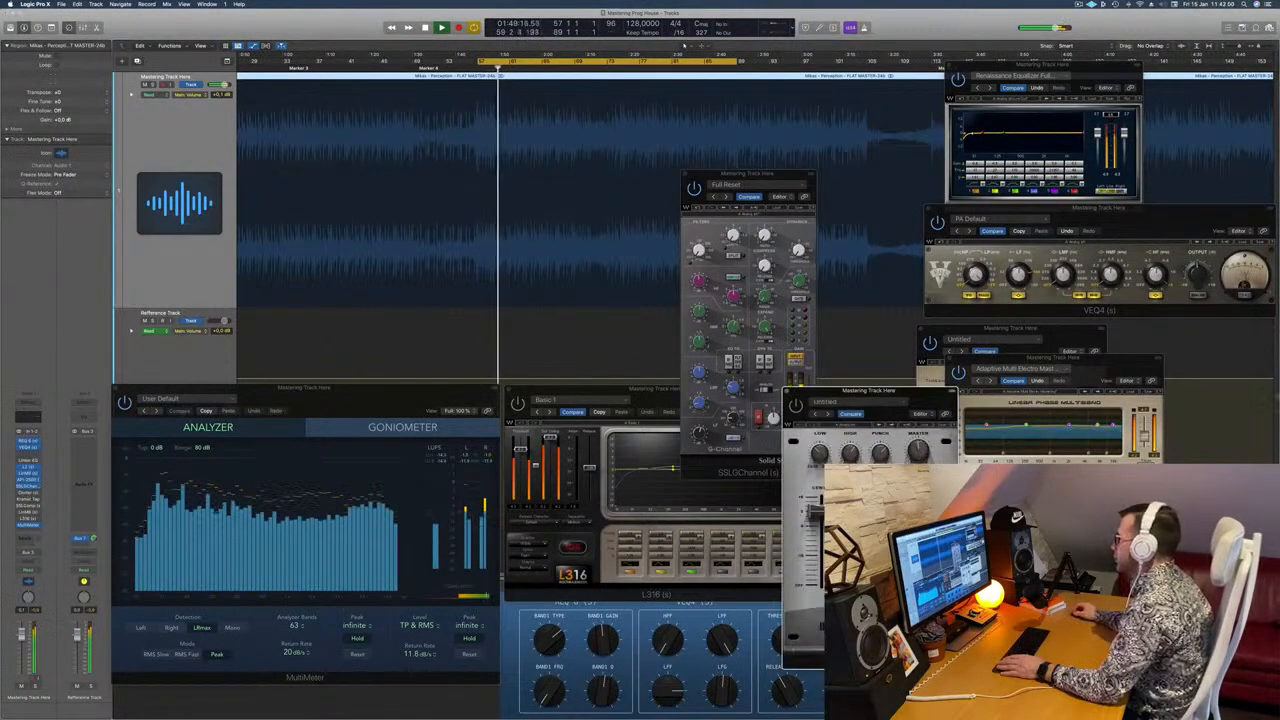
{"action": "left_click_drag", "start_coordinate": [910, 393], "coordinate": [654, 271]}
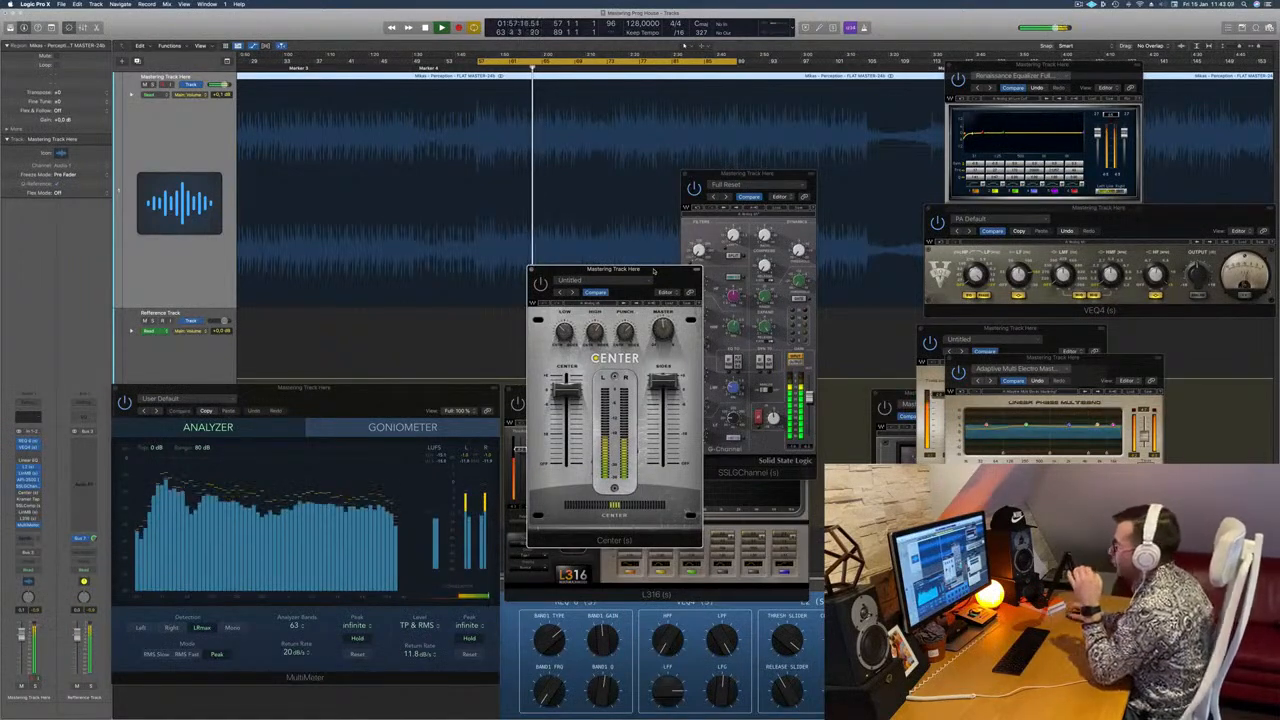
{"action": "left_click_drag", "start_coordinate": [654, 270], "coordinate": [604, 184]}
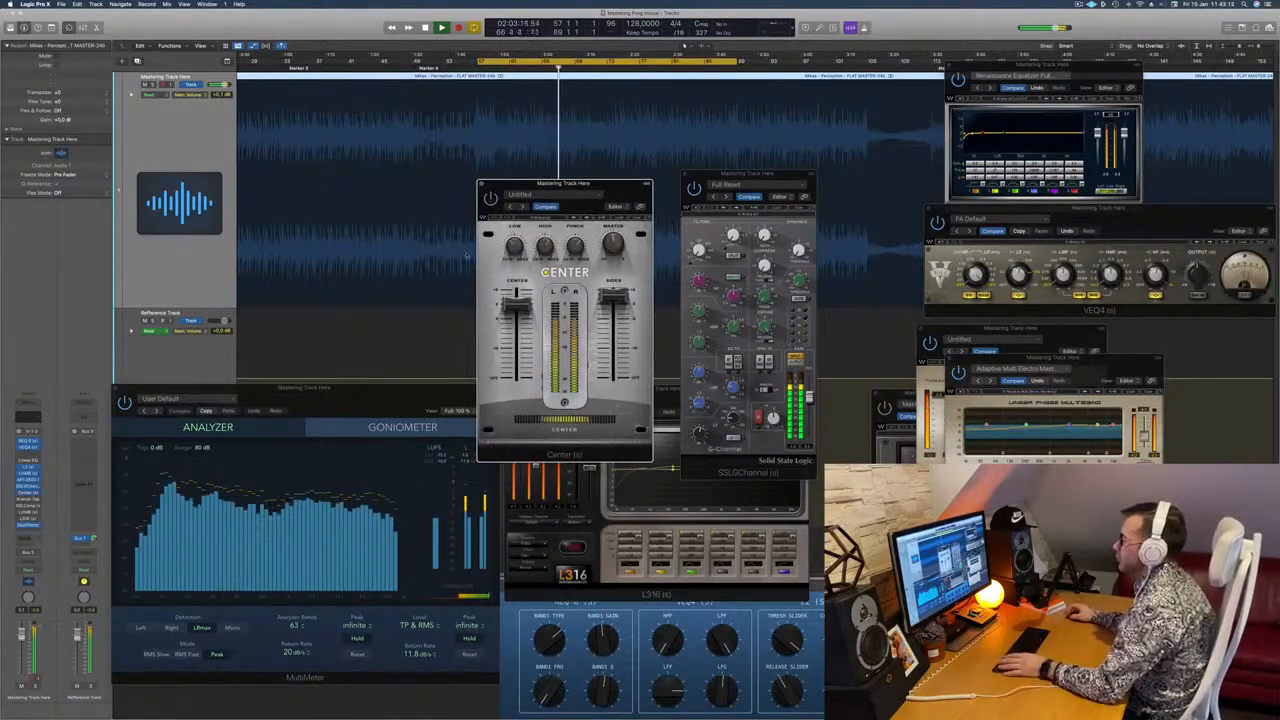
{"action": "mouse_move", "coordinate": [628, 179]}
{"action": "left_mouse_down"}
{"action": "mouse_move", "coordinate": [655, 187]}
{"action": "mouse_move", "coordinate": [616, 189]}
{"action": "left_mouse_up"}
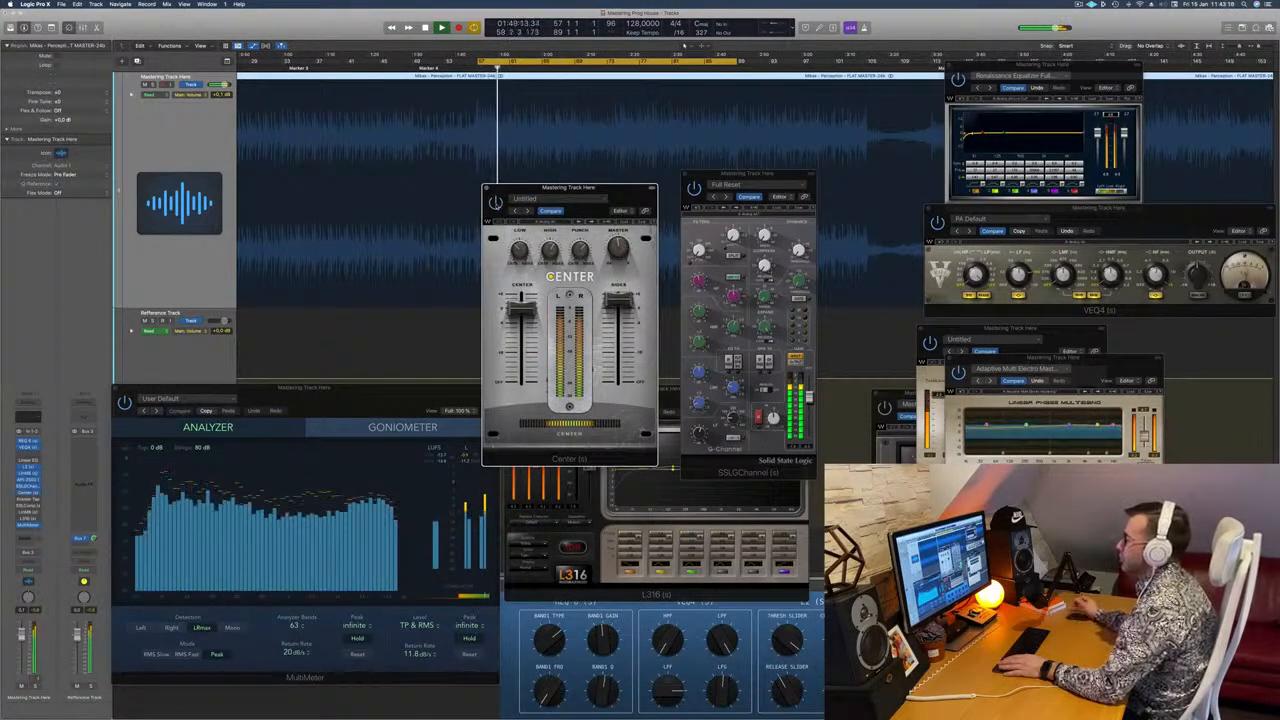
{"action": "left_click_drag", "start_coordinate": [627, 193], "coordinate": [634, 193]}
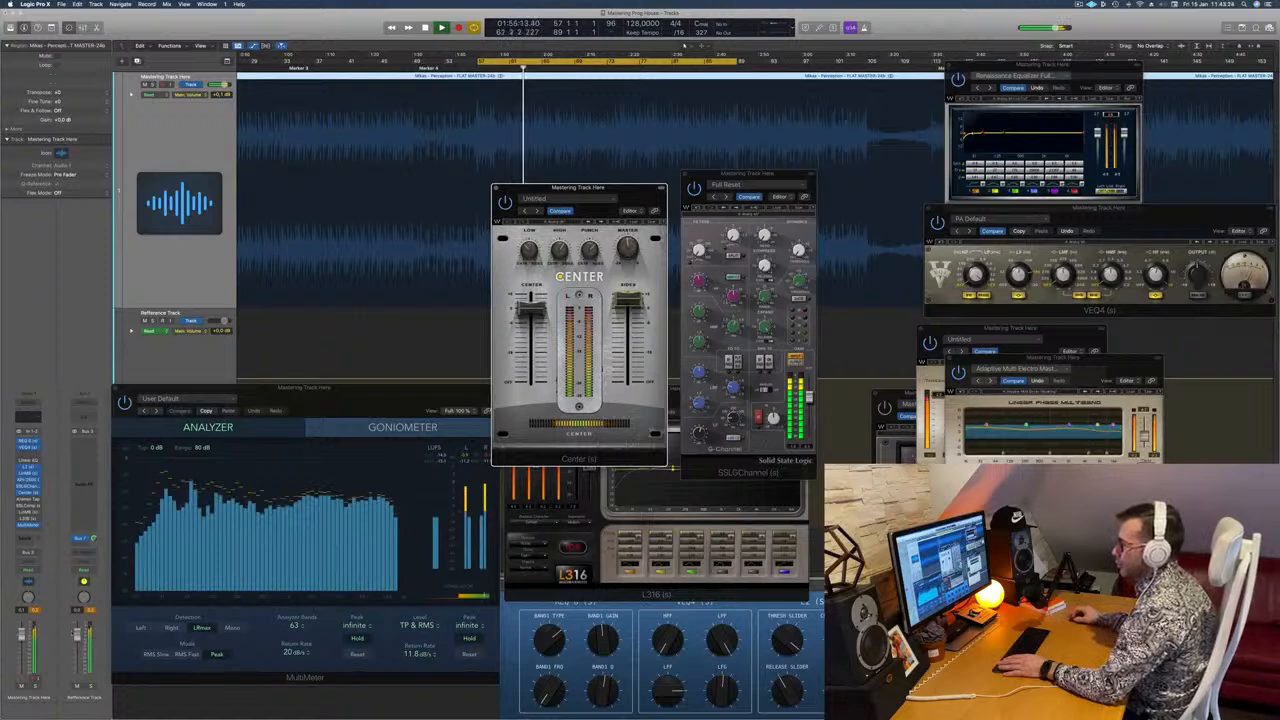
Step: Replay the loop from bar 57 and move the Center window over the SSLGChannel strip, leaving that strip's edge showing
{"action": "left_click", "coordinate": [28, 499]}
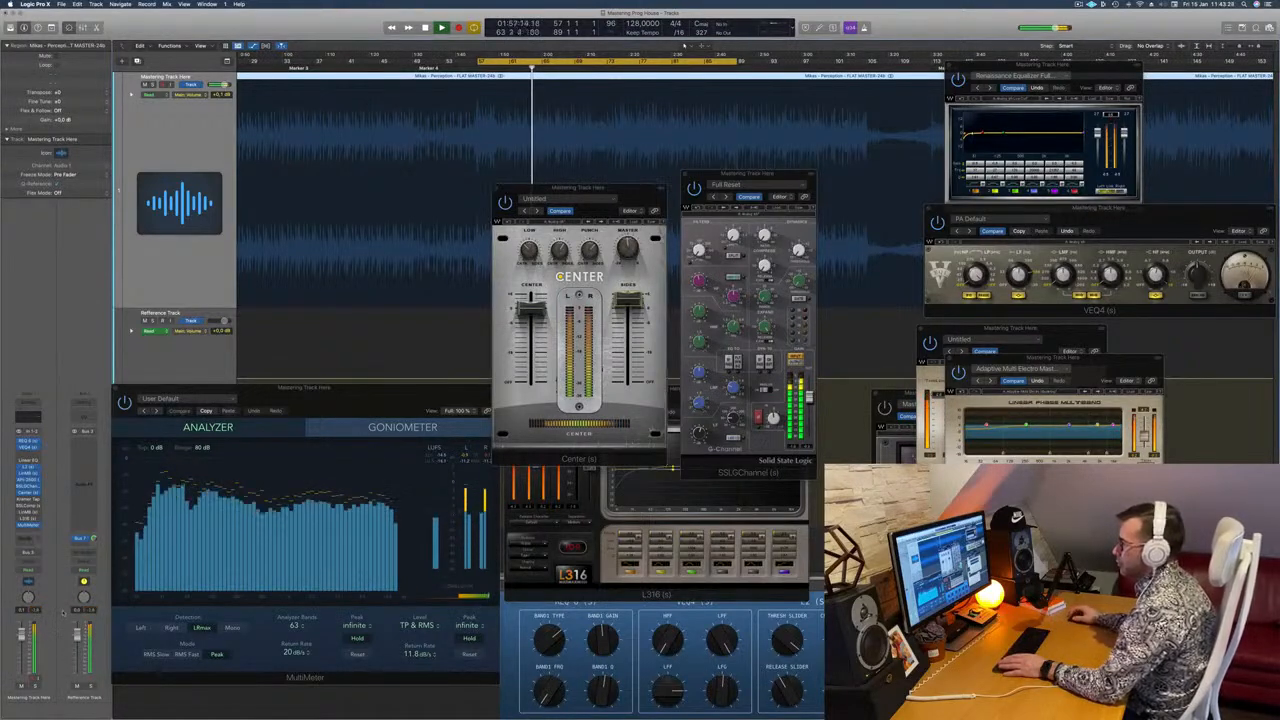
{"action": "key", "text": "space"}
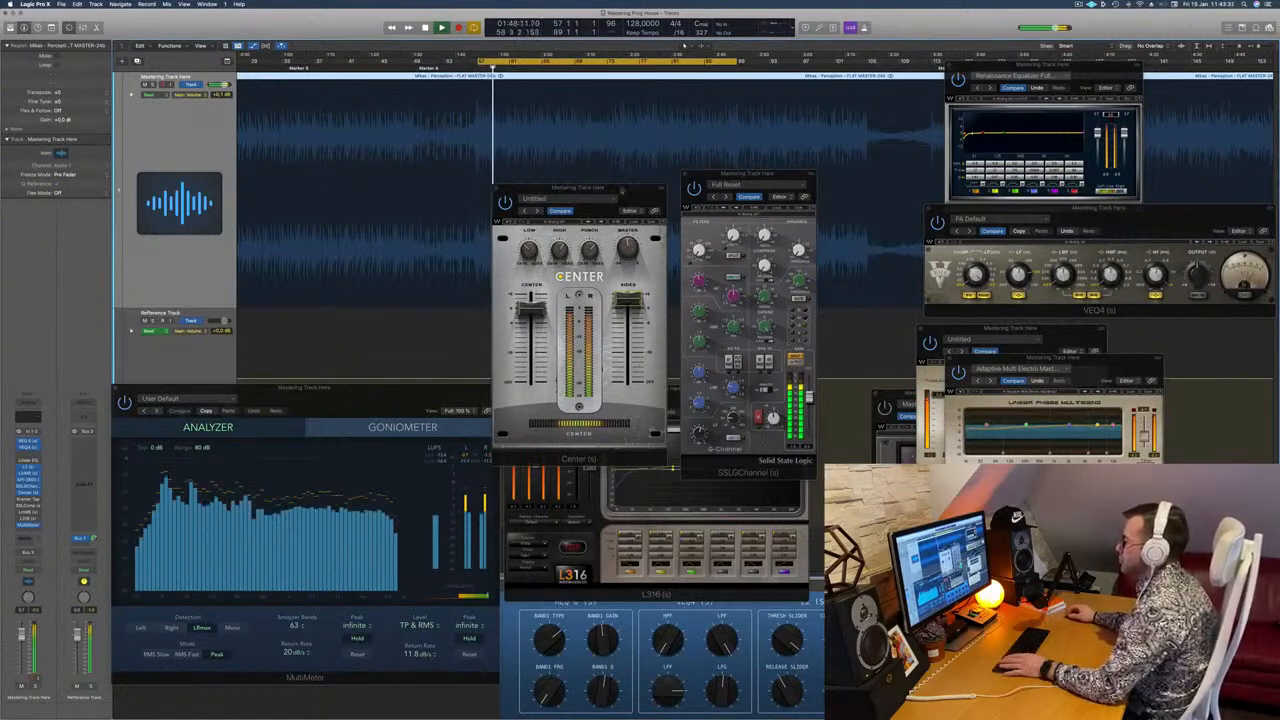
{"action": "left_click", "coordinate": [505, 203]}
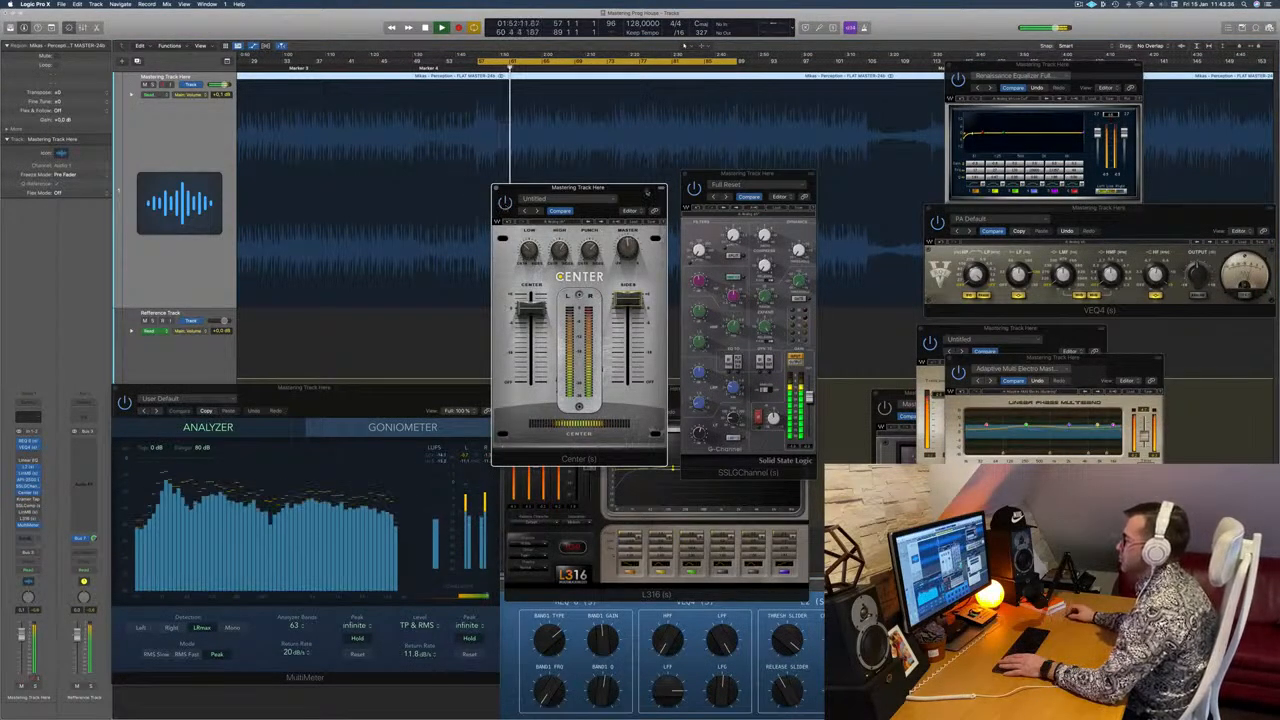
{"action": "left_click_drag", "start_coordinate": [578, 187], "coordinate": [720, 209]}
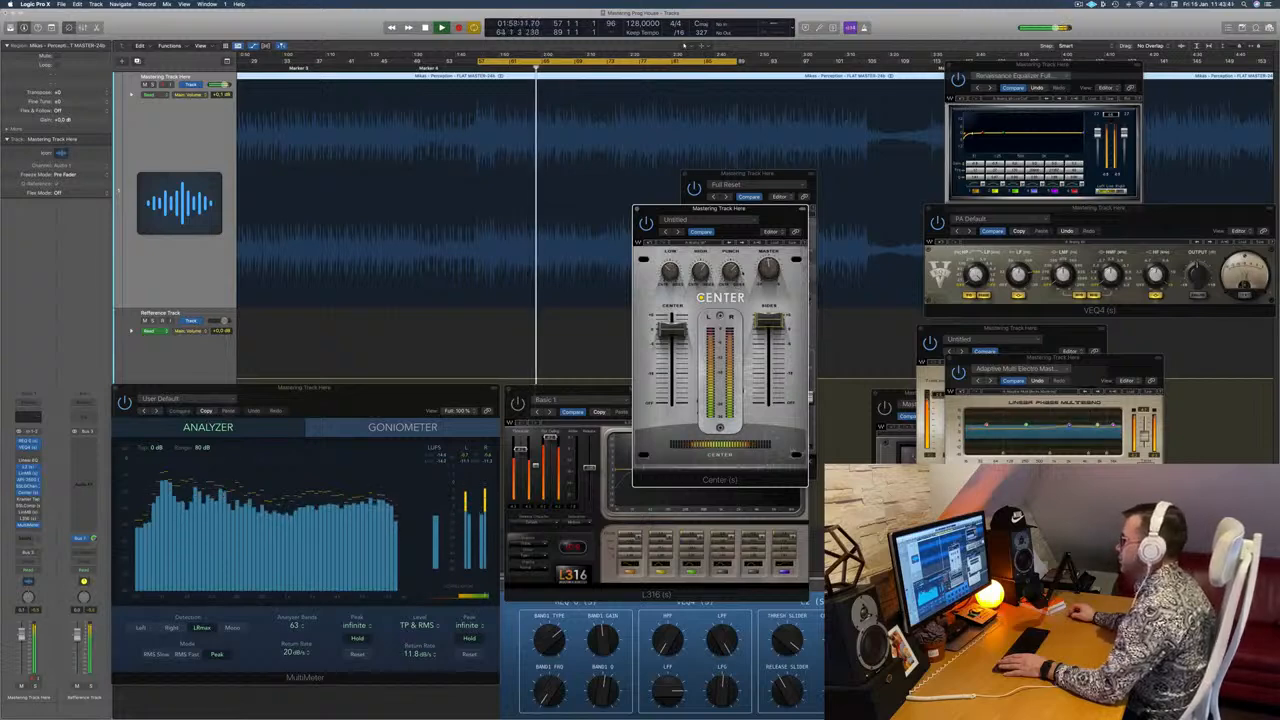
{"action": "left_click_drag", "start_coordinate": [712, 209], "coordinate": [703, 217]}
{"action": "left_click_drag", "start_coordinate": [873, 218], "coordinate": [862, 223]}
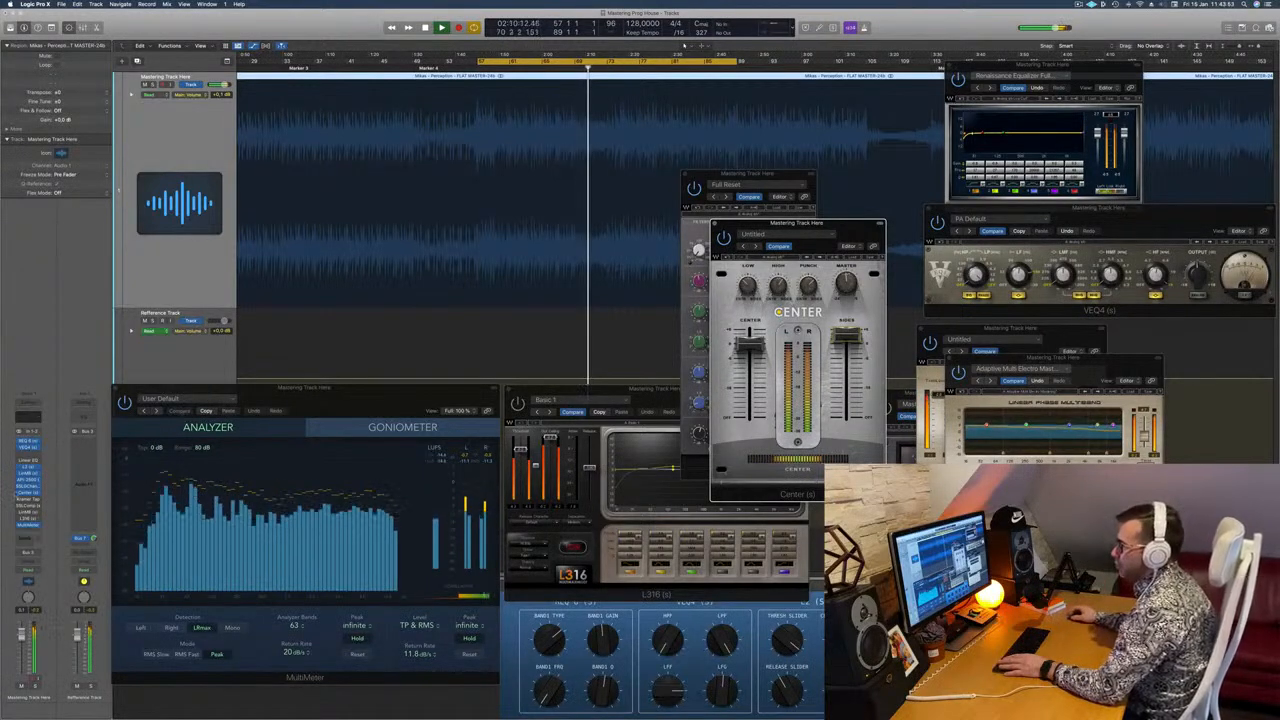
Step: Bring up Kramer Tape and SSLComp, and position the SSLComp window over the SSLGChannel strip and part of Center
{"action": "left_click", "coordinate": [27, 500]}
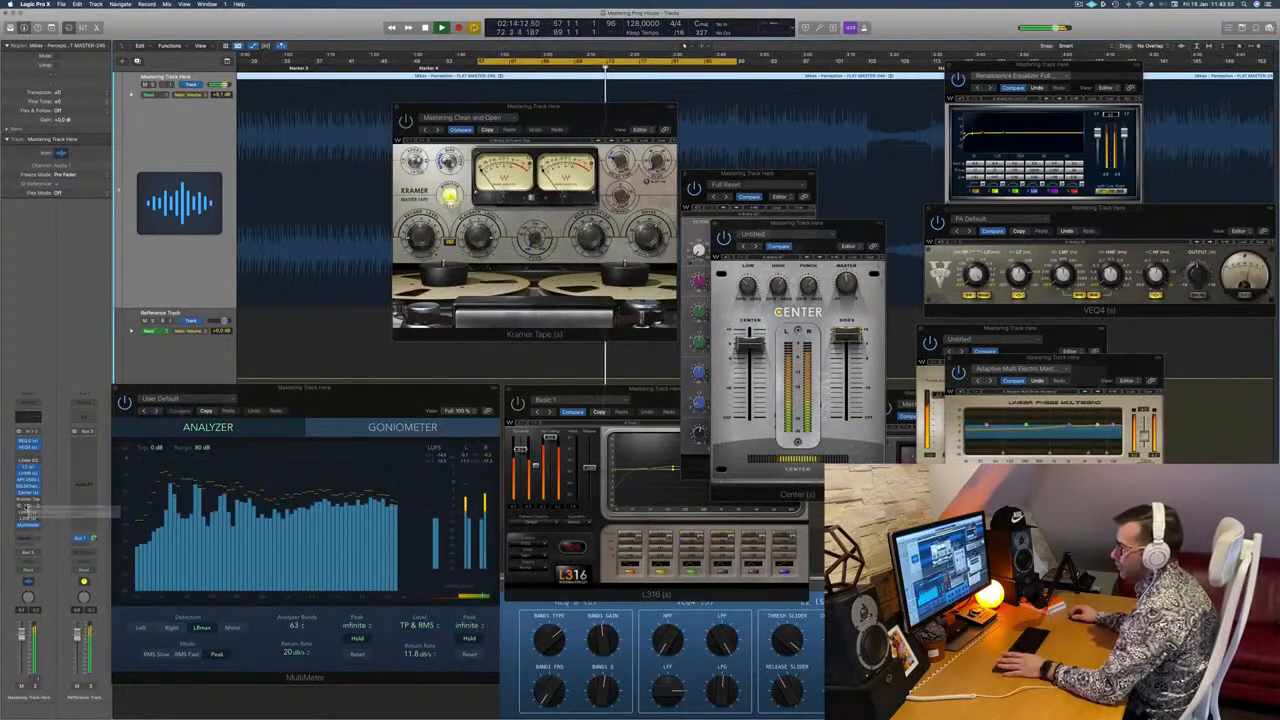
{"action": "left_click", "coordinate": [27, 506]}
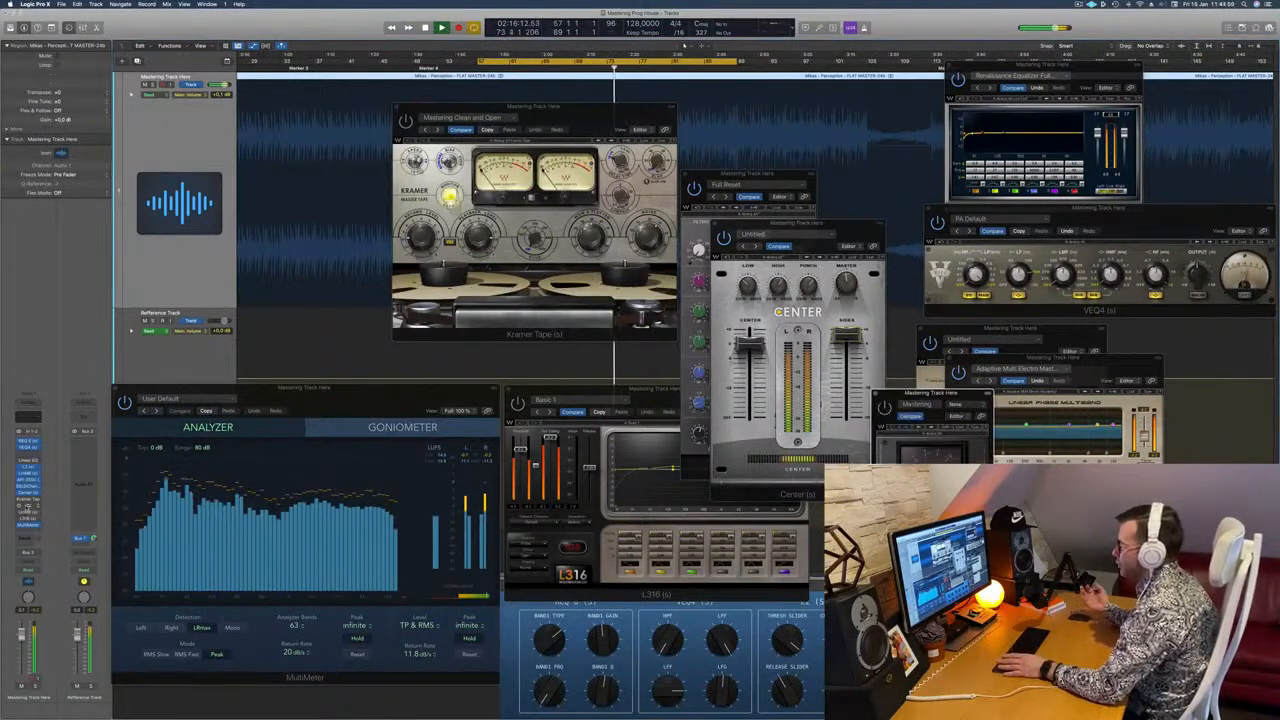
{"action": "left_click_drag", "start_coordinate": [974, 394], "coordinate": [883, 136]}
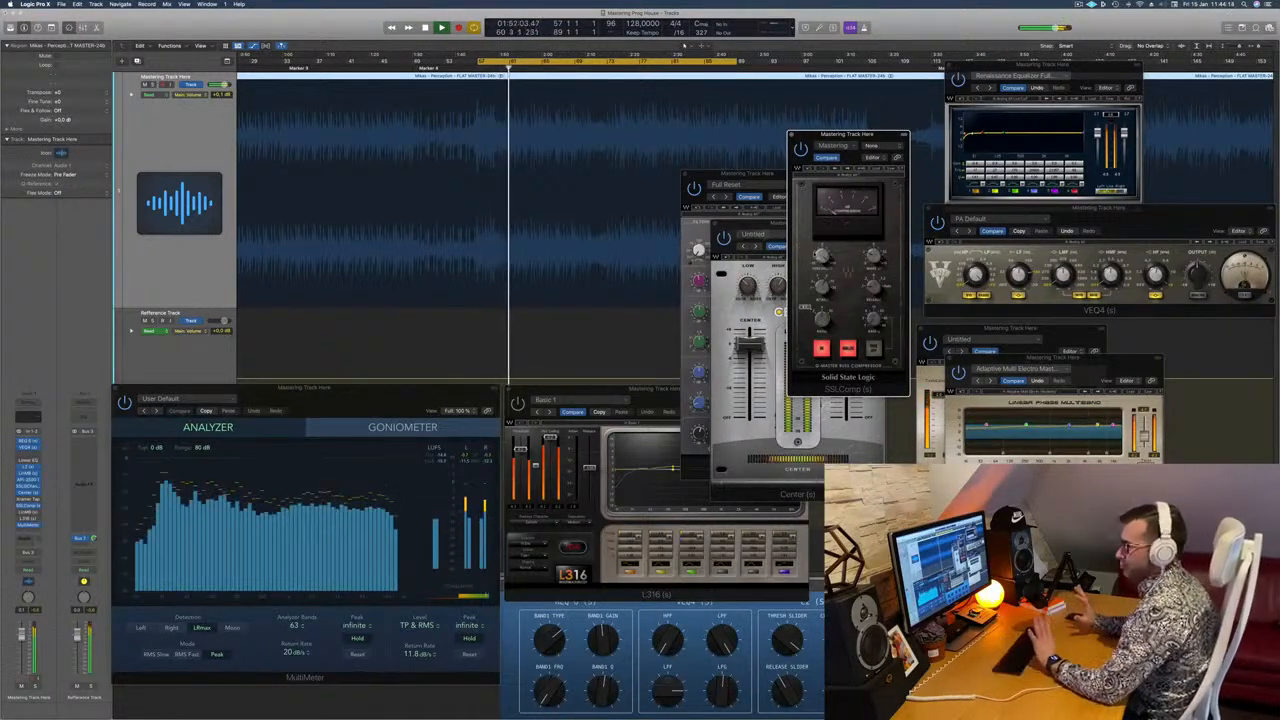
{"action": "left_click_drag", "start_coordinate": [889, 135], "coordinate": [751, 167]}
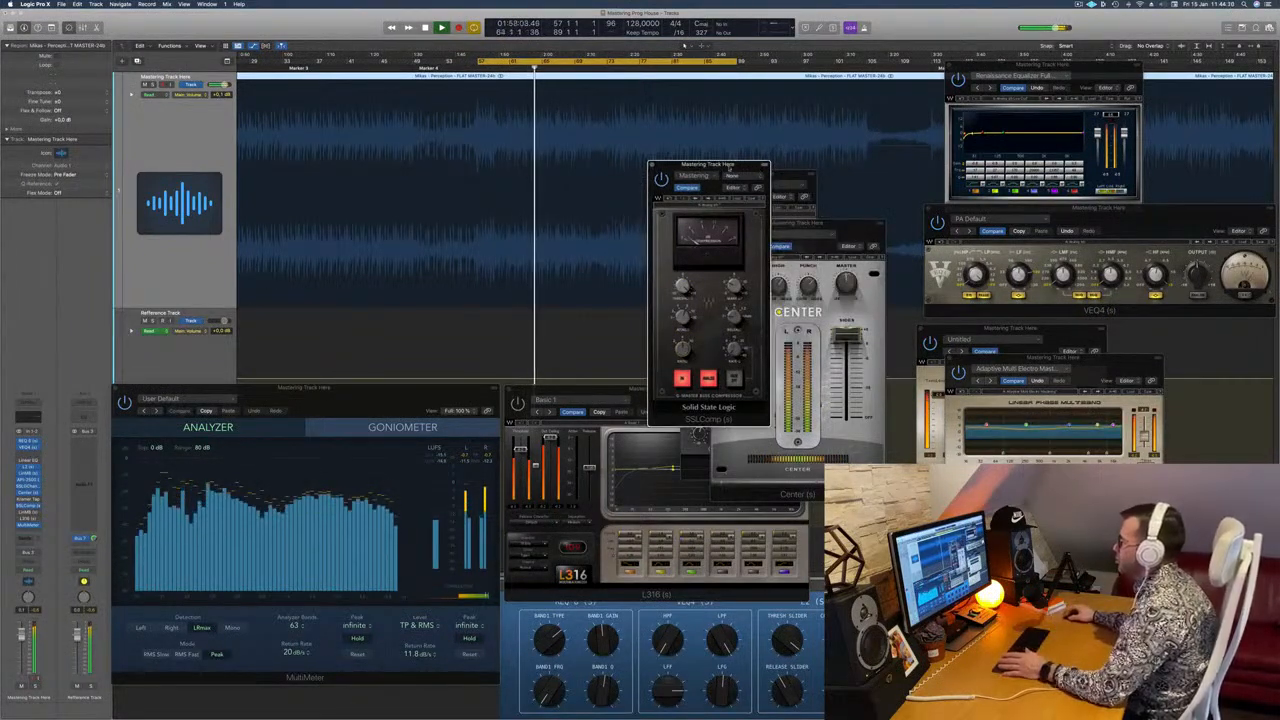
{"action": "left_click_drag", "start_coordinate": [752, 166], "coordinate": [721, 163]}
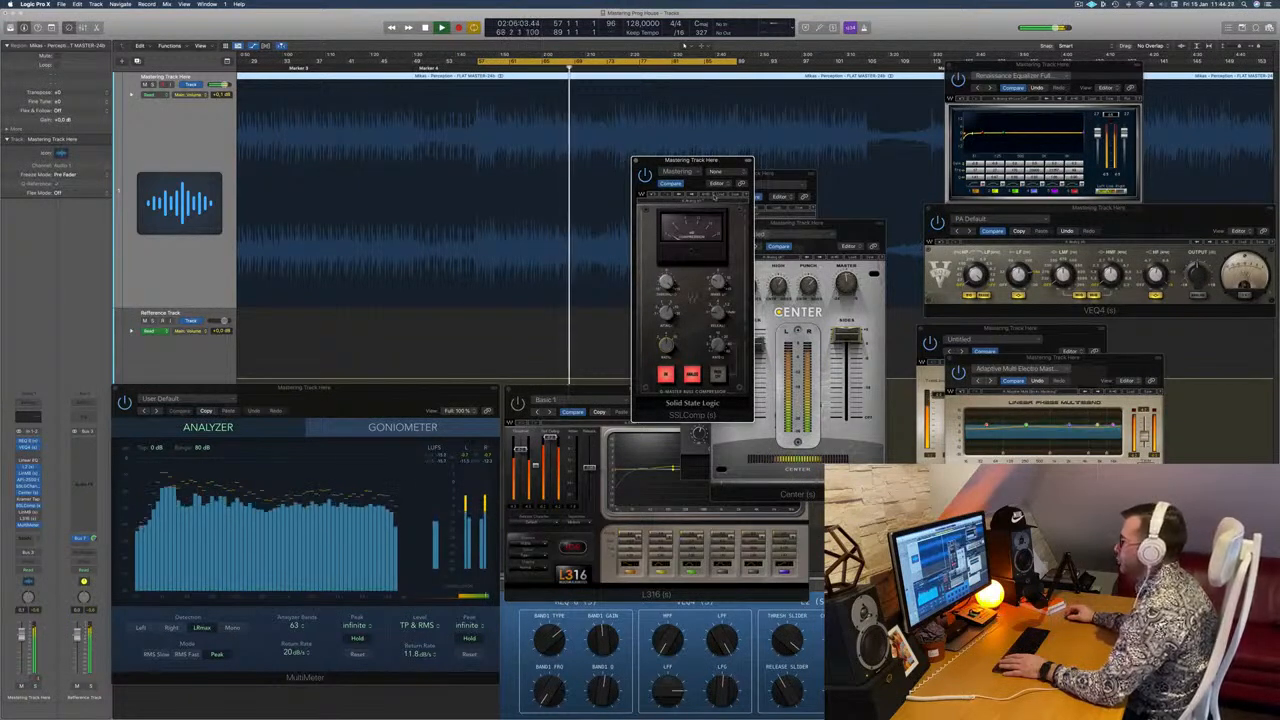
{"action": "left_click_drag", "start_coordinate": [726, 167], "coordinate": [774, 162]}
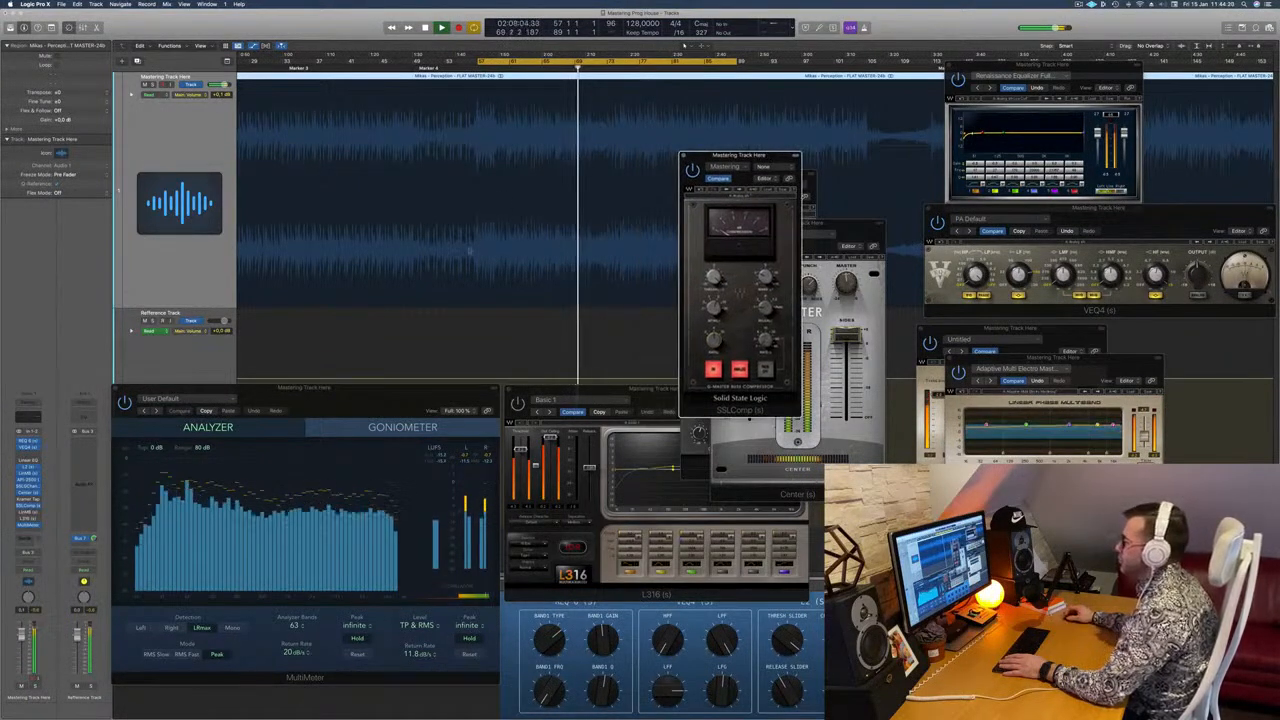
Step: Open the LinMB with the Multi Opto Mastering preset, replay the loop and place its window beside SSLComp, partly over VEQ4
{"action": "scroll", "coordinate": [543, 161], "scroll_direction": "down", "scroll_amount": 5}
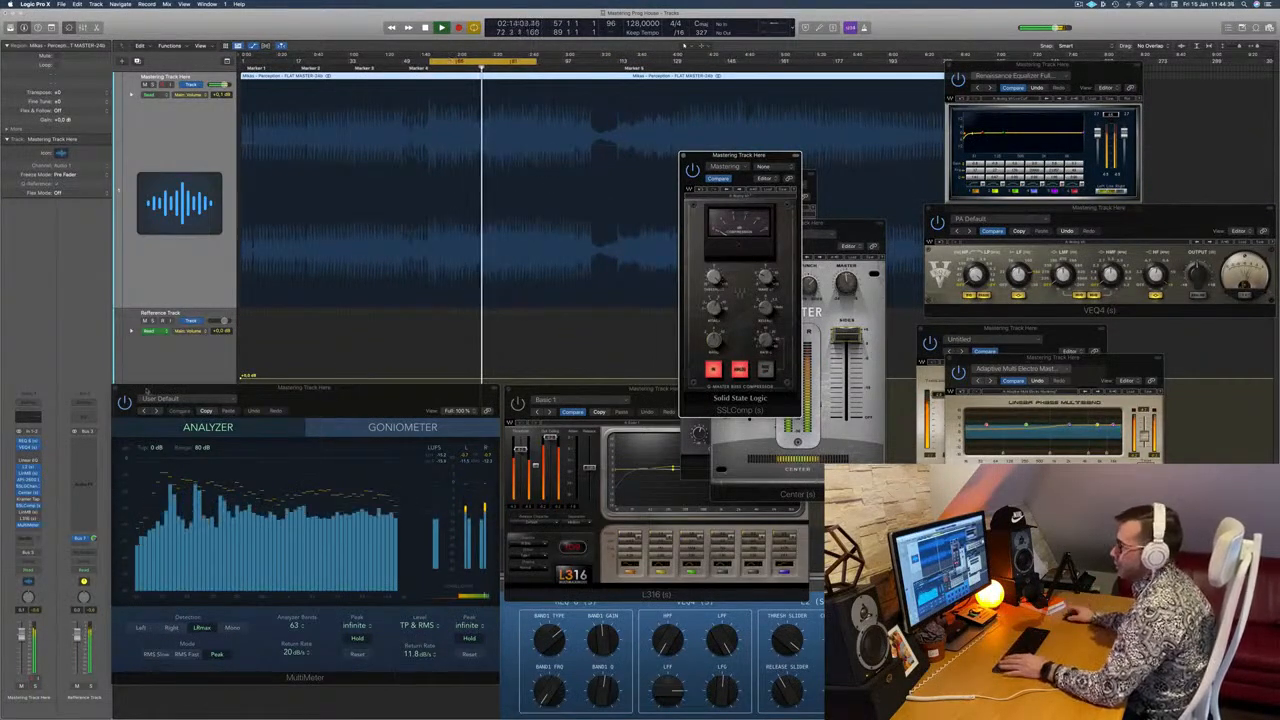
{"action": "left_click", "coordinate": [28, 512]}
{"action": "left_click_drag", "start_coordinate": [764, 207], "coordinate": [631, 218]}
{"action": "key", "text": "space"}
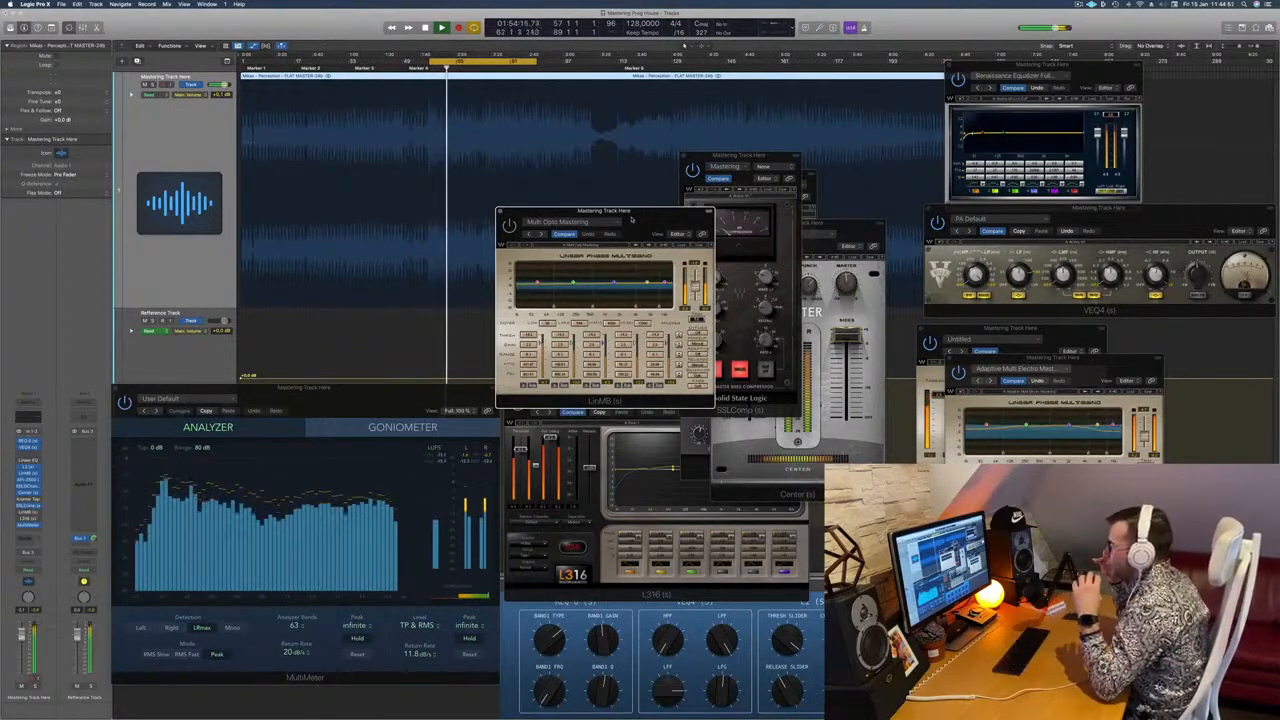
{"action": "left_click_drag", "start_coordinate": [632, 220], "coordinate": [649, 260]}
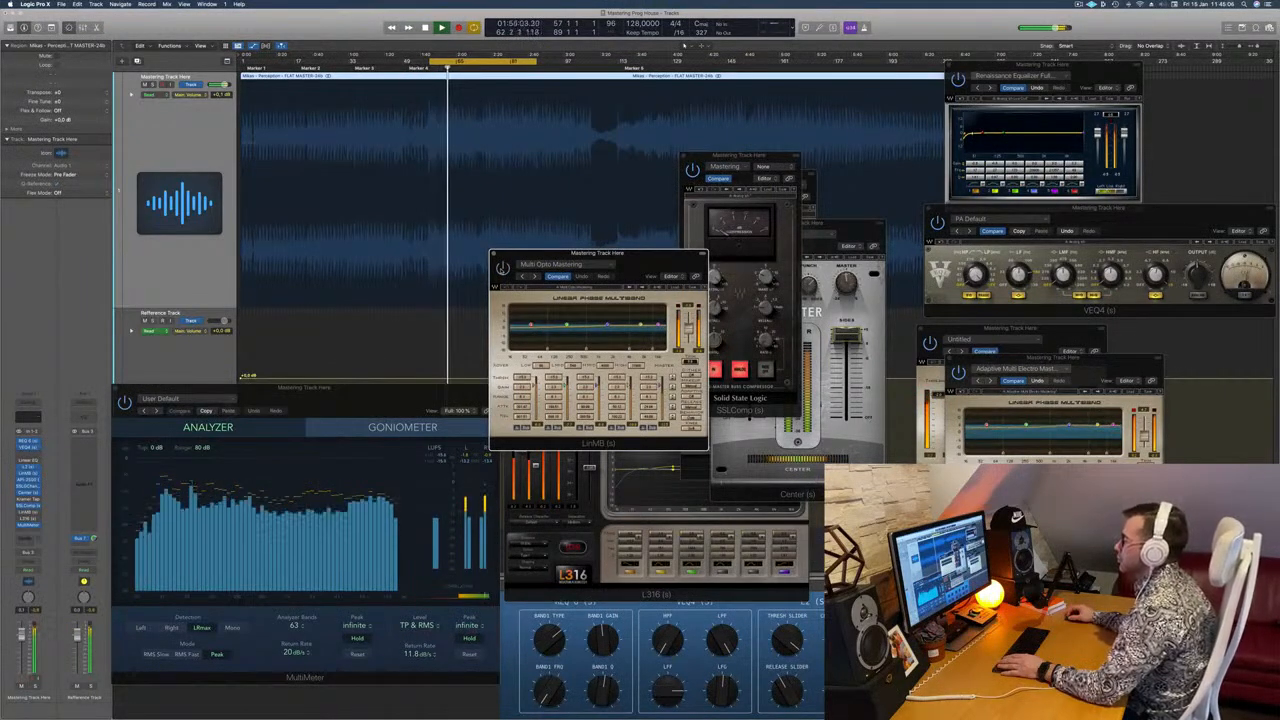
{"action": "mouse_move", "coordinate": [664, 261]}
{"action": "left_mouse_down"}
{"action": "mouse_move", "coordinate": [635, 267]}
{"action": "mouse_move", "coordinate": [650, 266]}
{"action": "left_mouse_up"}
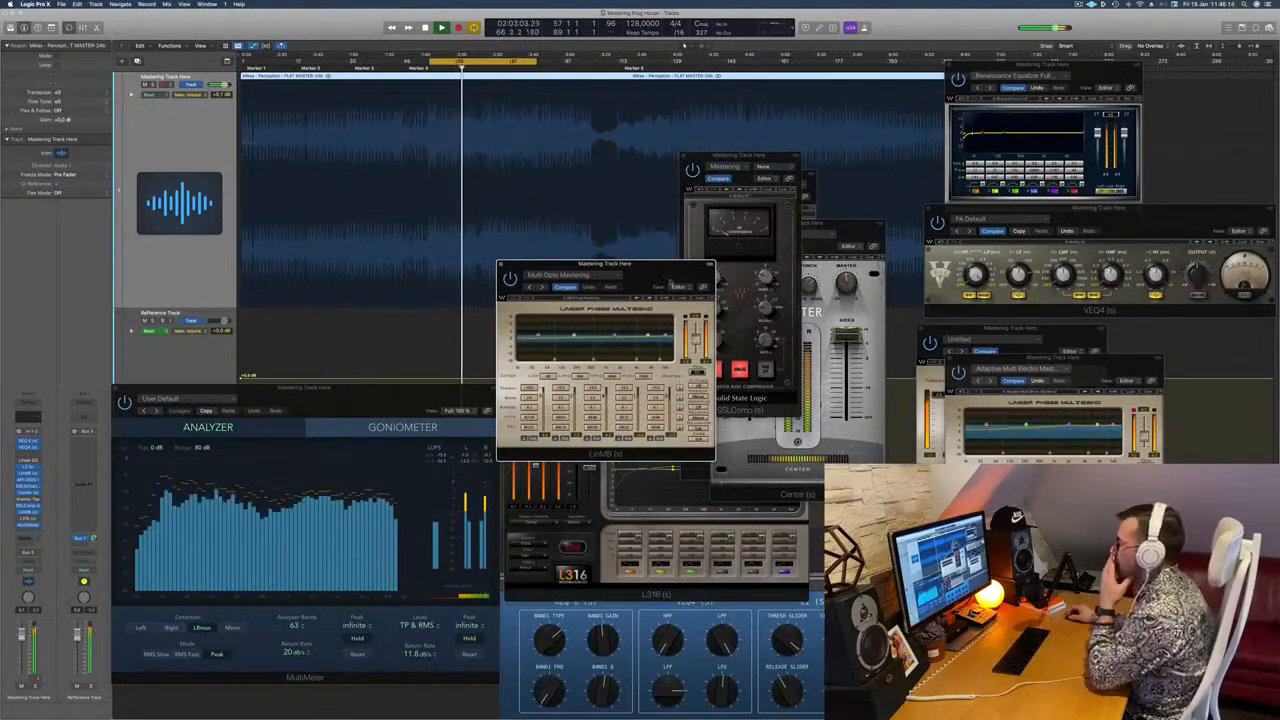
{"action": "left_click_drag", "start_coordinate": [669, 272], "coordinate": [1013, 204]}
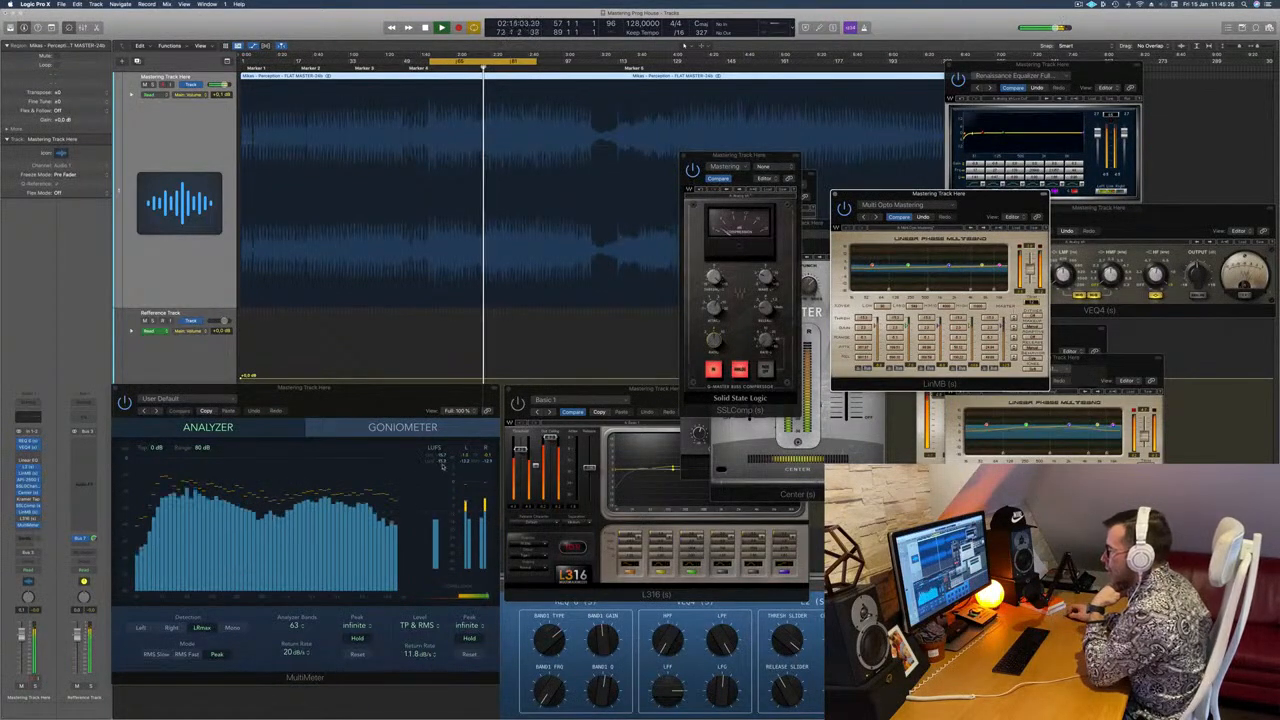
Step: Move the MultiMeter window up over the reference track and bring the Multi Opto Mastering LinMB back to the front
{"action": "left_click_drag", "start_coordinate": [405, 406], "coordinate": [515, 385]}
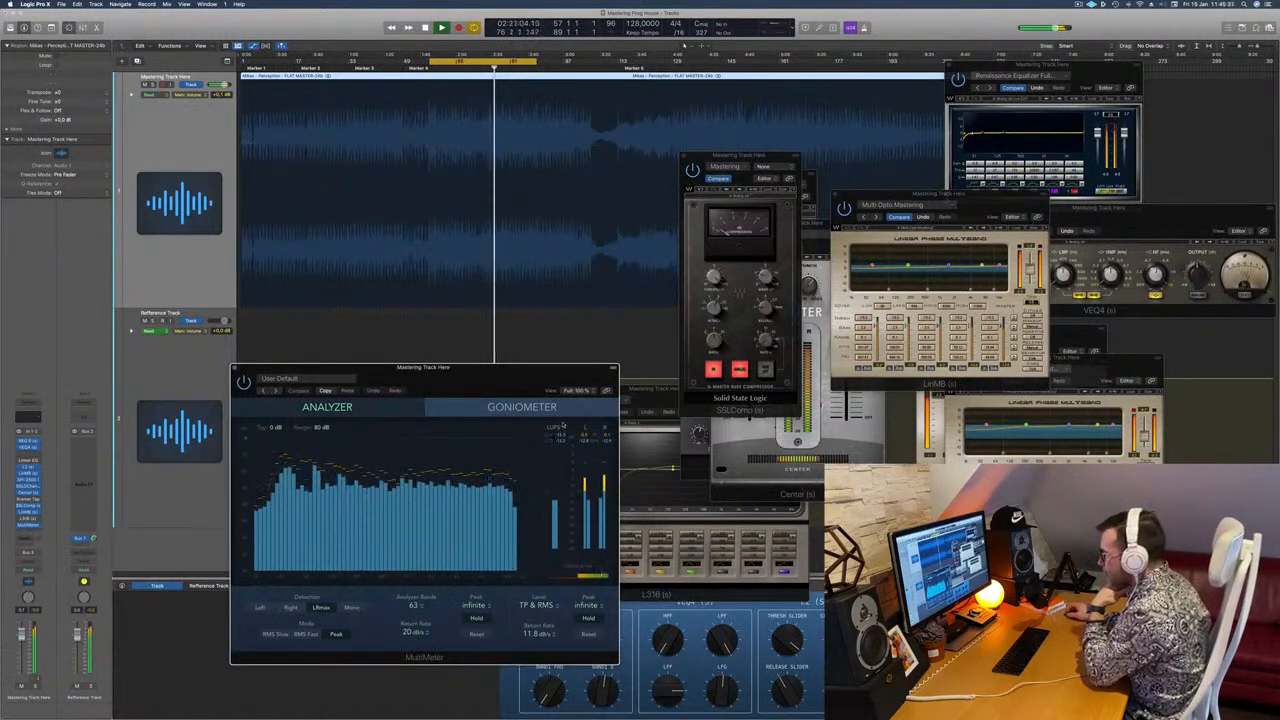
{"action": "left_click_drag", "start_coordinate": [549, 376], "coordinate": [545, 380]}
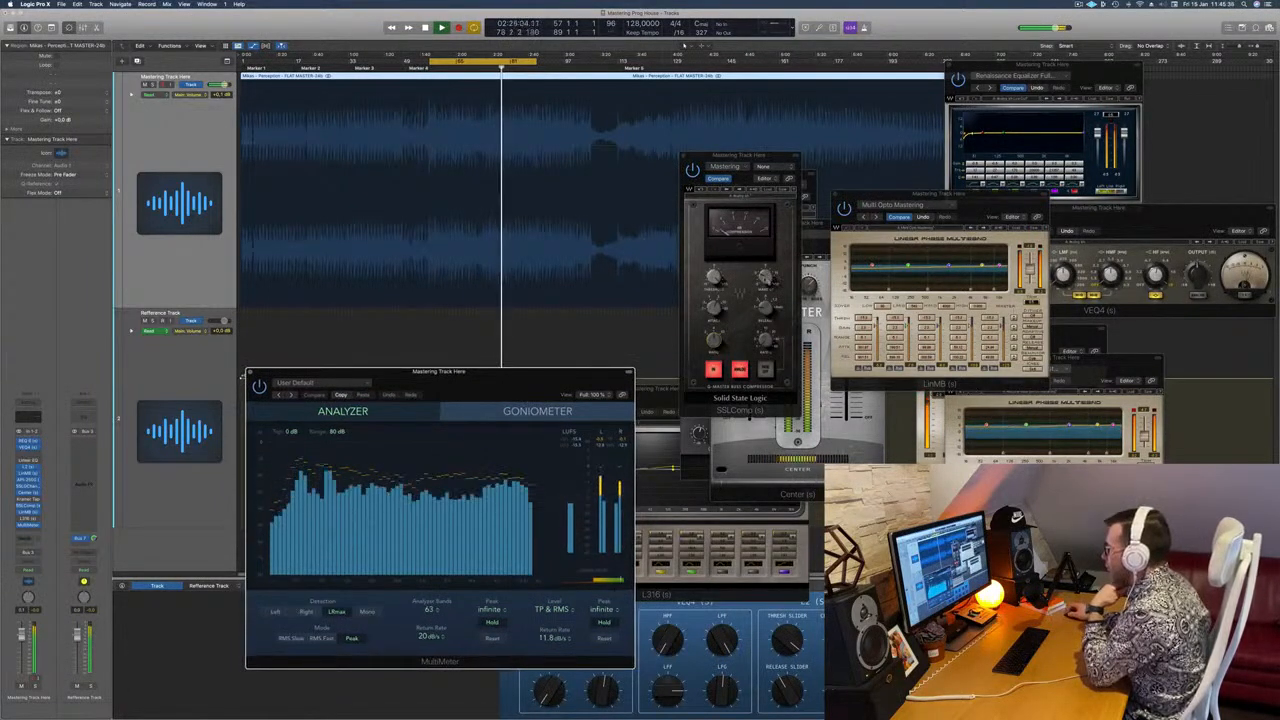
{"action": "left_click", "coordinate": [767, 281]}
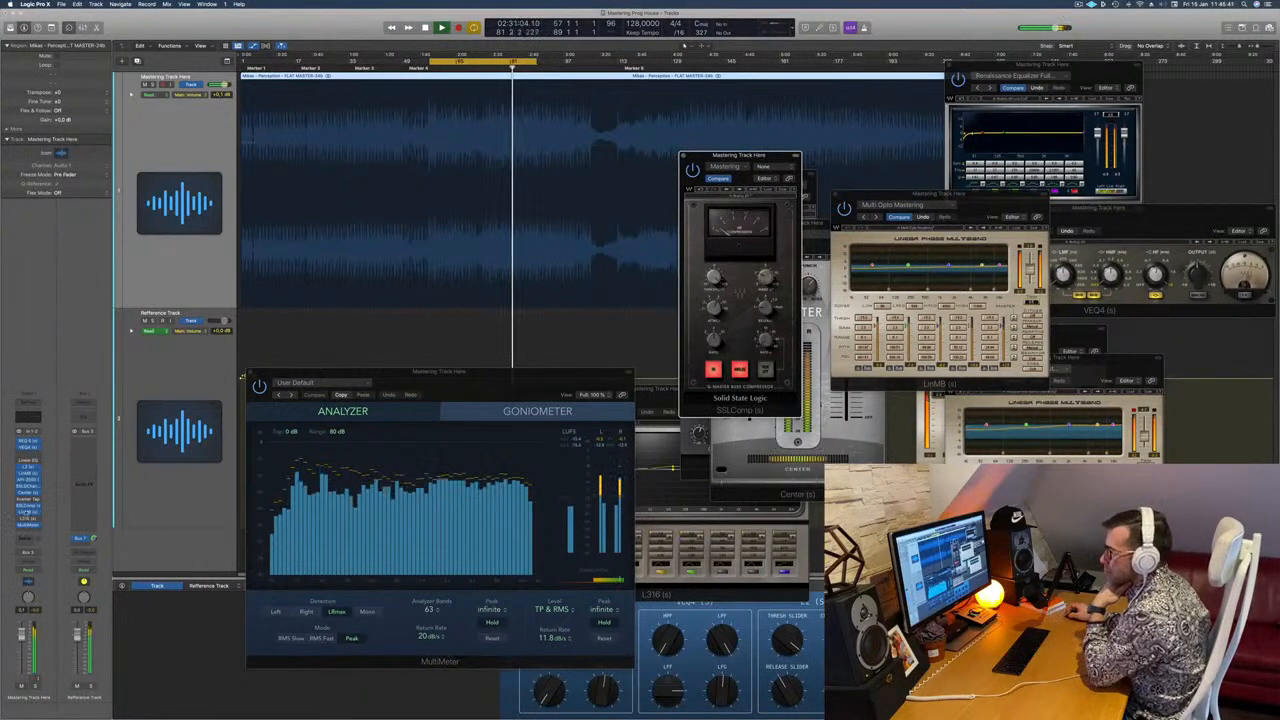
{"action": "left_click", "coordinate": [27, 513]}
{"action": "left_click", "coordinate": [27, 513]}
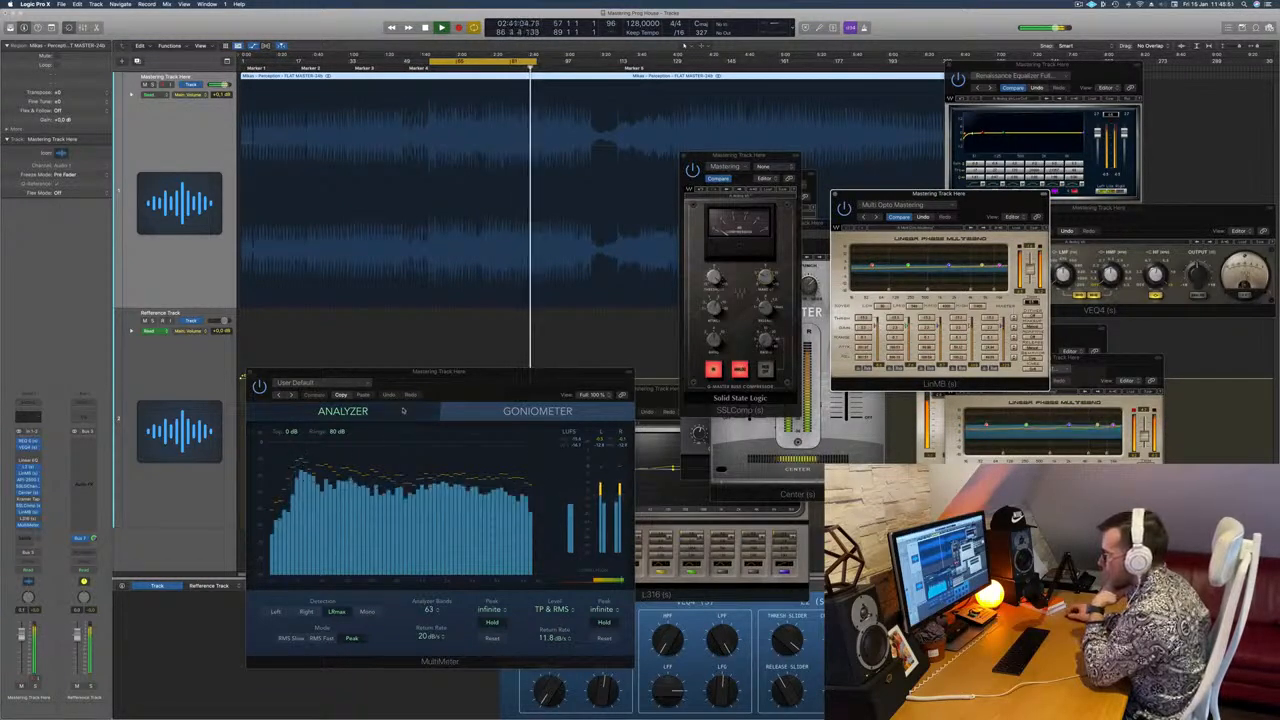
{"action": "left_click_drag", "start_coordinate": [474, 368], "coordinate": [518, 375]}
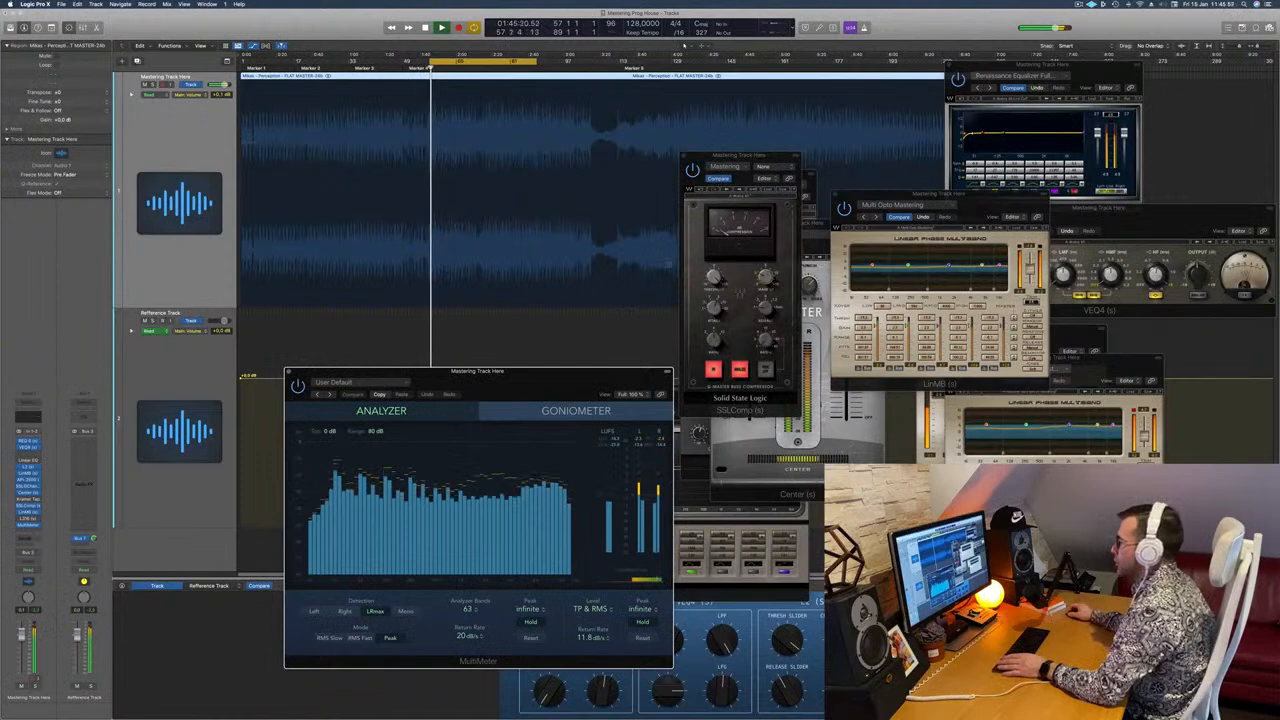
Step: Set the two LinMB windows side by side, then stack the Multi Opto Mastering one below the Adaptive Multi Electro one
{"action": "left_click_drag", "start_coordinate": [938, 198], "coordinate": [853, 205]}
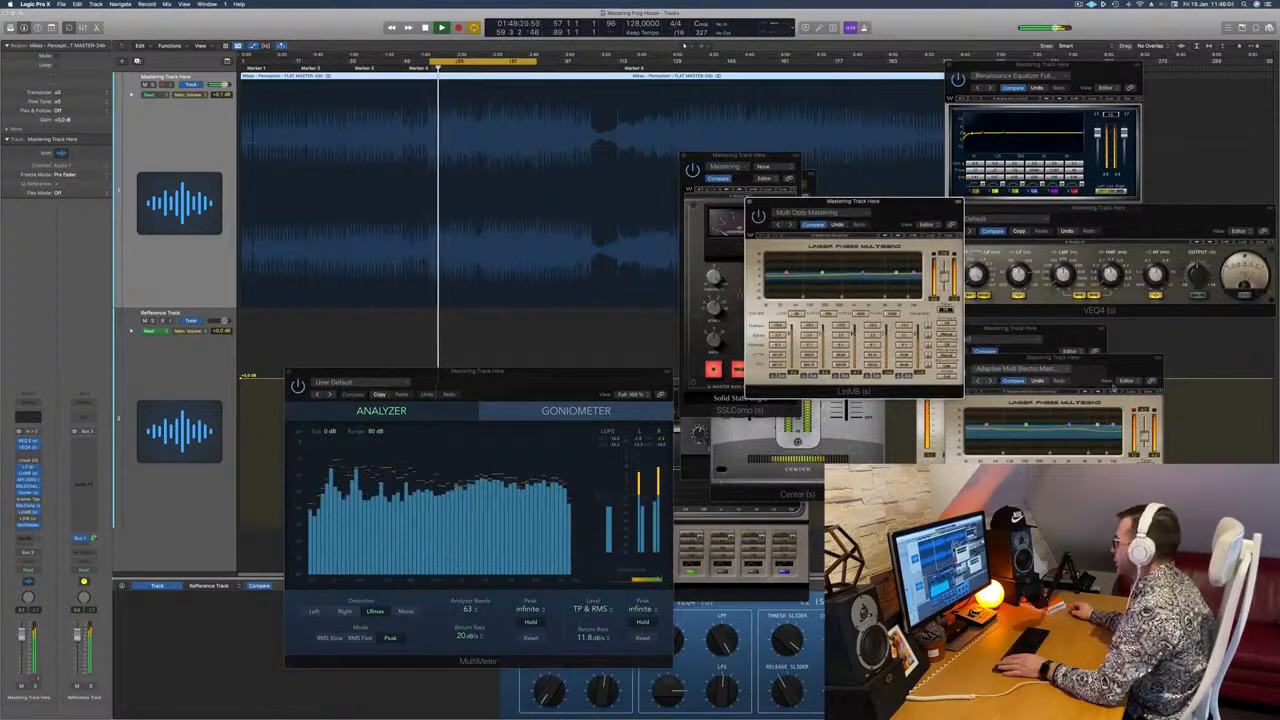
{"action": "left_click_drag", "start_coordinate": [1058, 357], "coordinate": [1088, 218]}
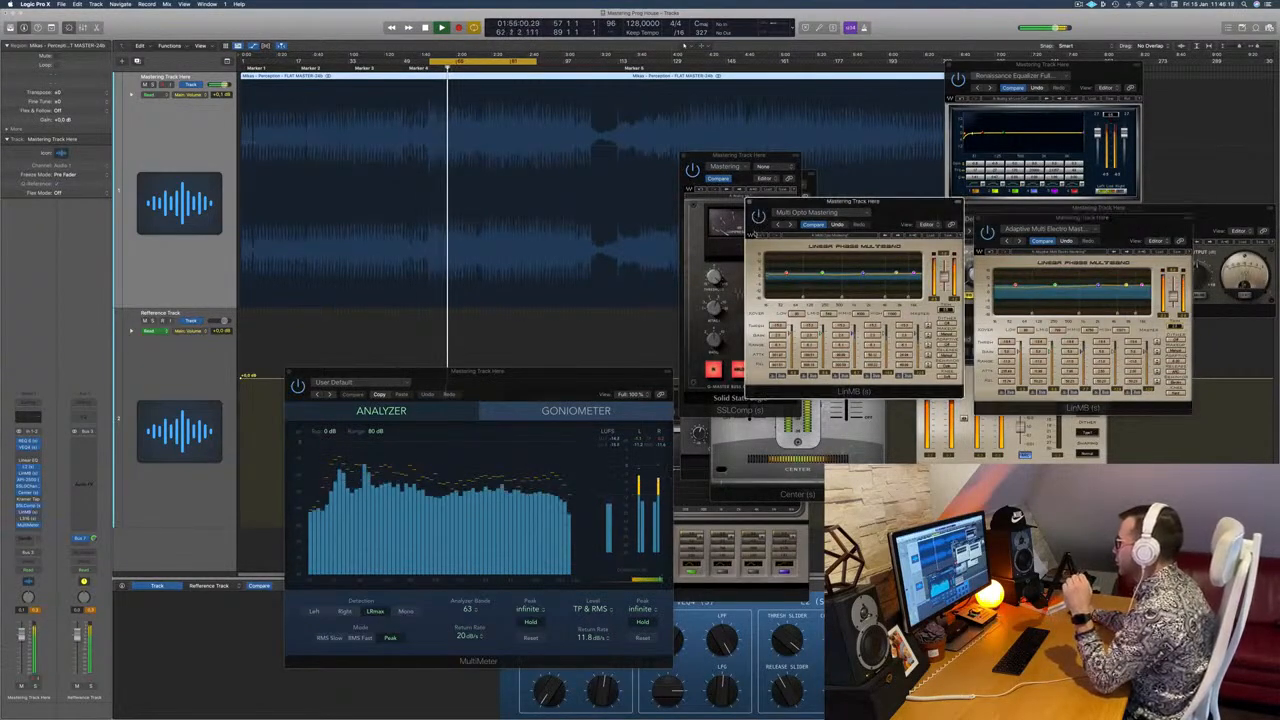
{"action": "left_click_drag", "start_coordinate": [880, 211], "coordinate": [1118, 369]}
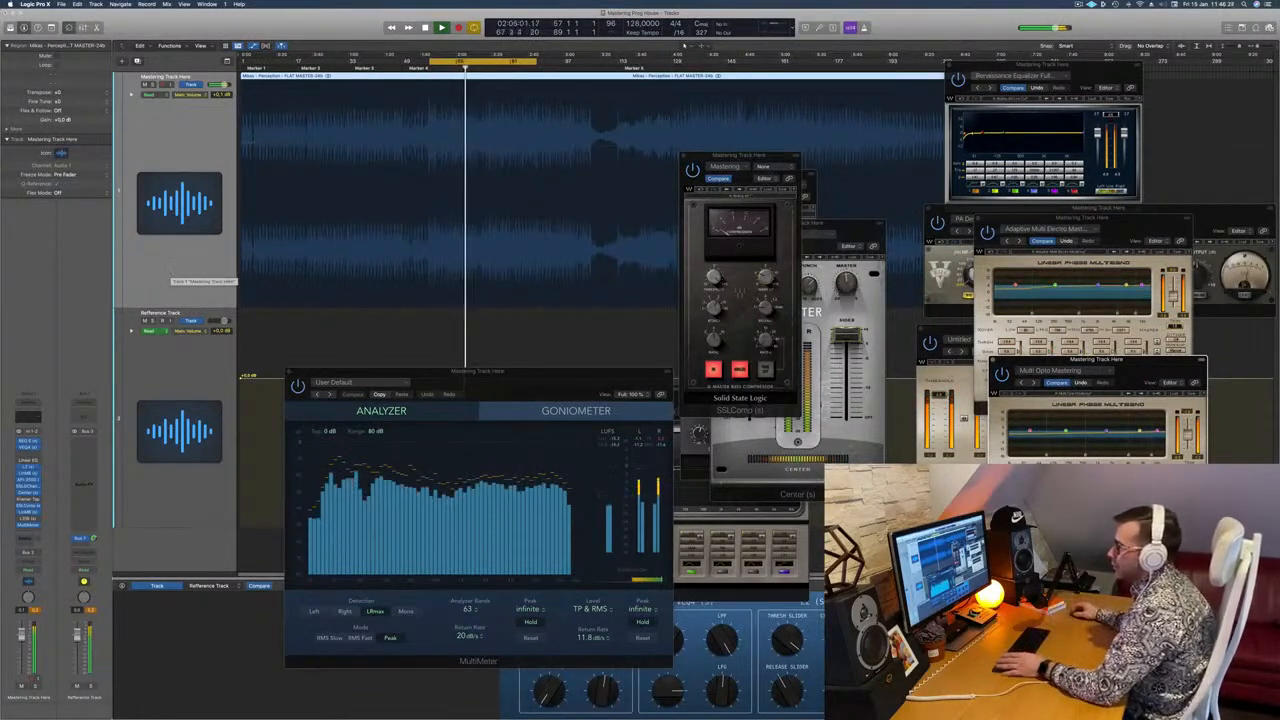
Step: Bring up the L316 limiter, move its window over the stacked plug-ins beside MultiMeter and restart the loop from bar 57
{"action": "left_click", "coordinate": [28, 519]}
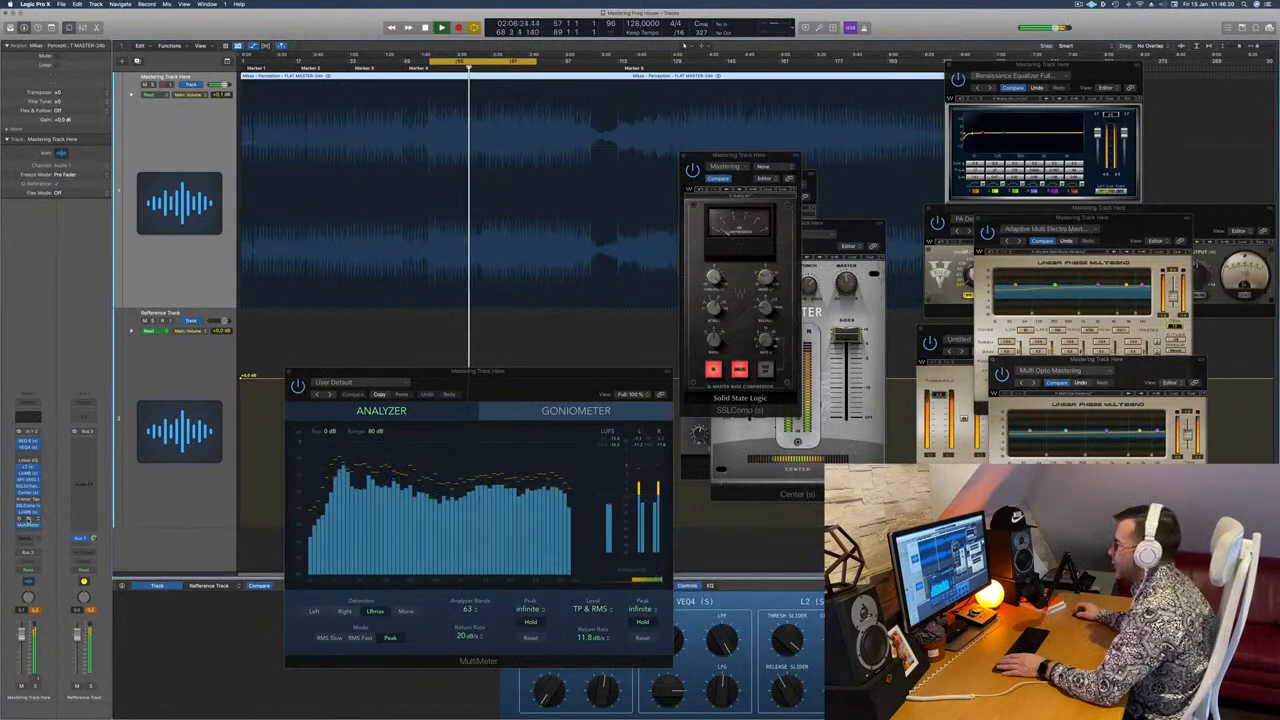
{"action": "left_click", "coordinate": [28, 519]}
{"action": "left_click_drag", "start_coordinate": [593, 408], "coordinate": [588, 237]}
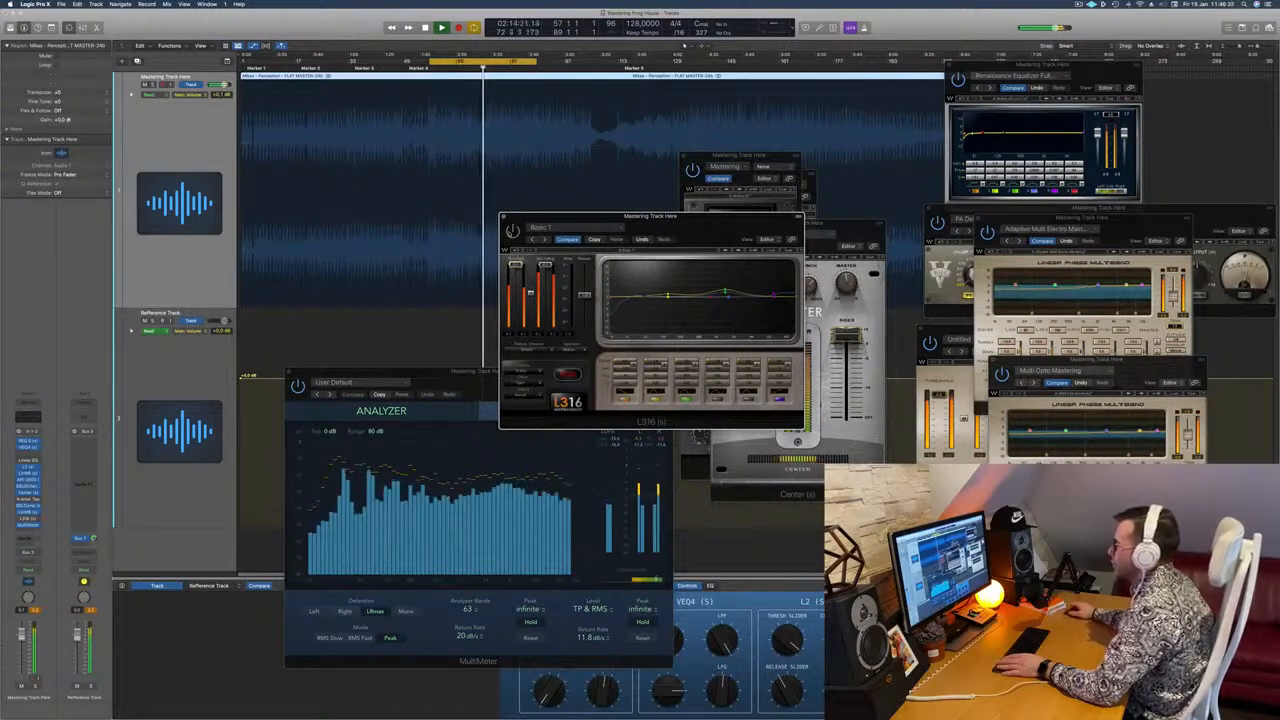
{"action": "mouse_move", "coordinate": [660, 222]}
{"action": "left_mouse_down"}
{"action": "mouse_move", "coordinate": [690, 225]}
{"action": "mouse_move", "coordinate": [655, 222]}
{"action": "left_mouse_up"}
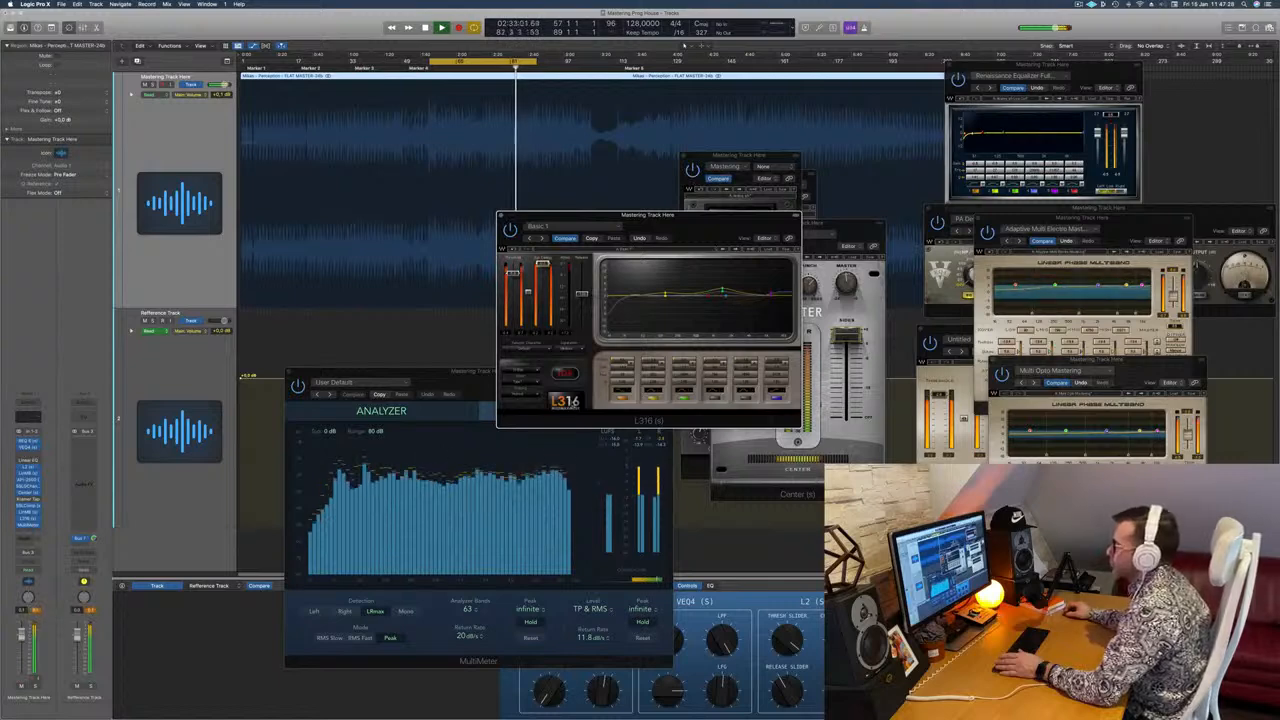
{"action": "left_click_drag", "start_coordinate": [675, 231], "coordinate": [914, 247]}
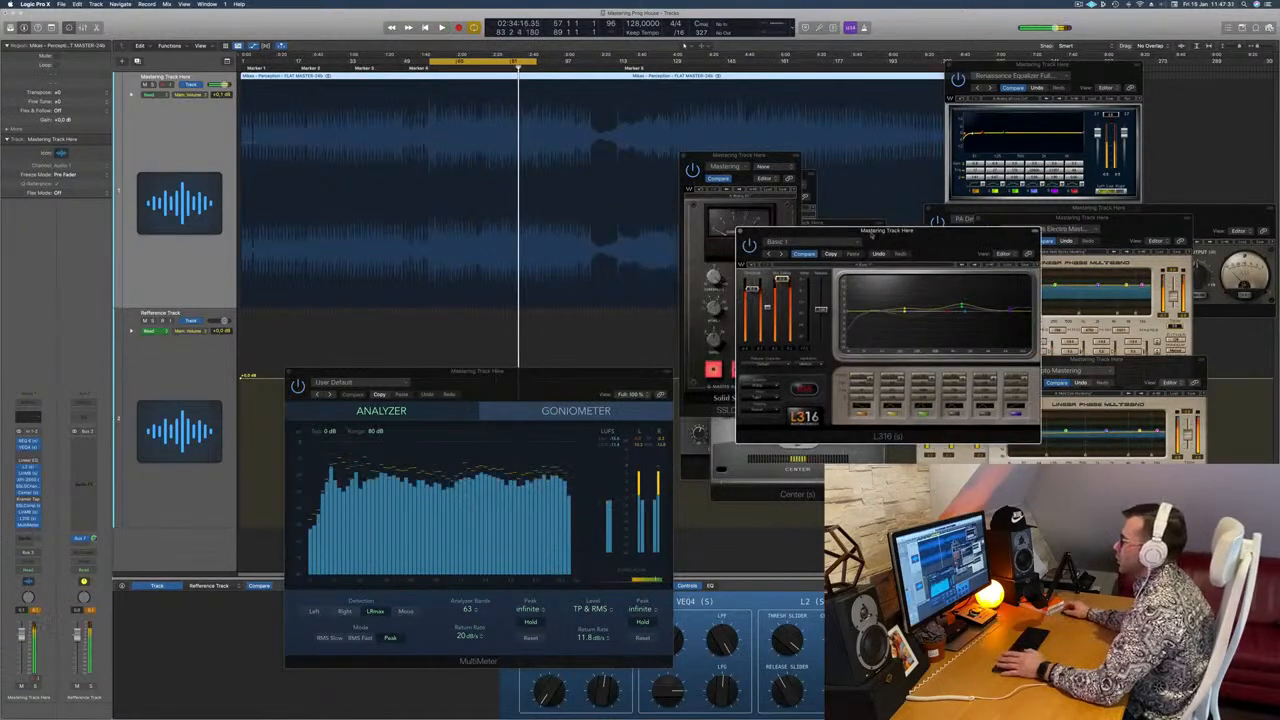
{"action": "key", "text": "space"}
{"action": "left_click_drag", "start_coordinate": [431, 61], "coordinate": [241, 61]}
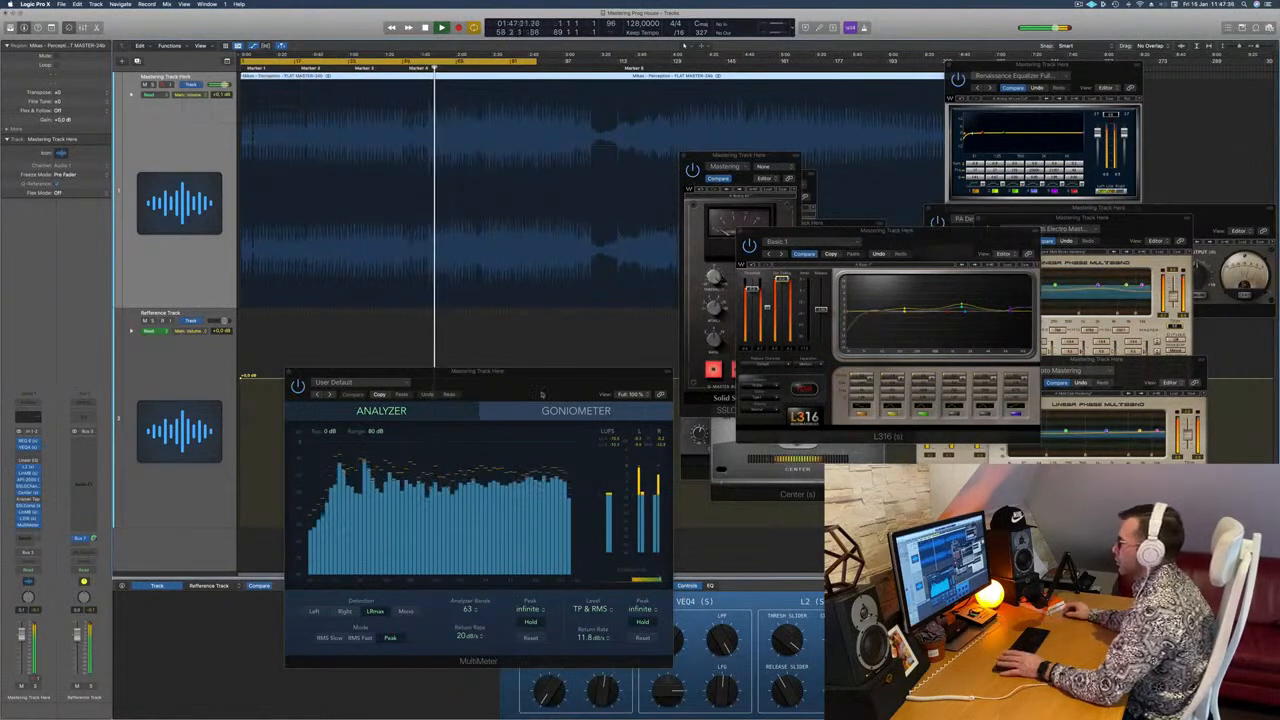
Step: Extend the cycle range to the end of the mastering track, with MultiMeter moved up and the Renaissance Equalizer window moved off the track
{"action": "left_click_drag", "start_coordinate": [507, 383], "coordinate": [531, 337]}
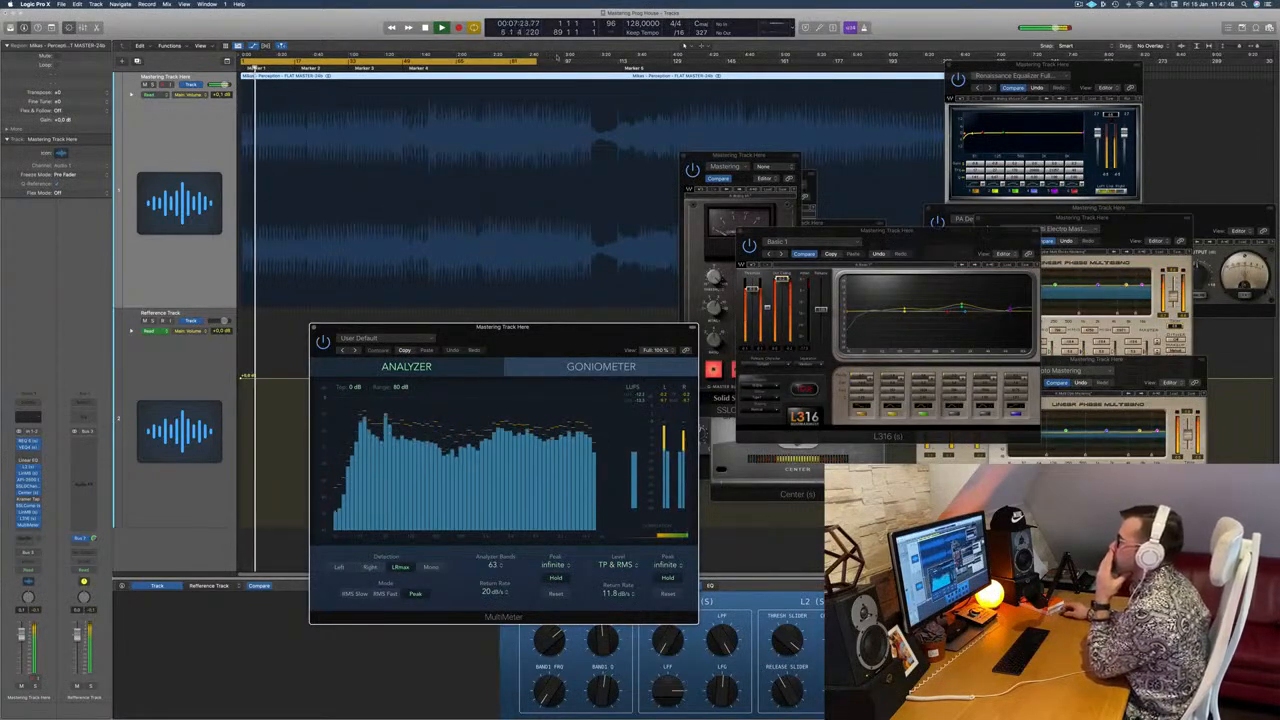
{"action": "left_click_drag", "start_coordinate": [536, 62], "coordinate": [1194, 139]}
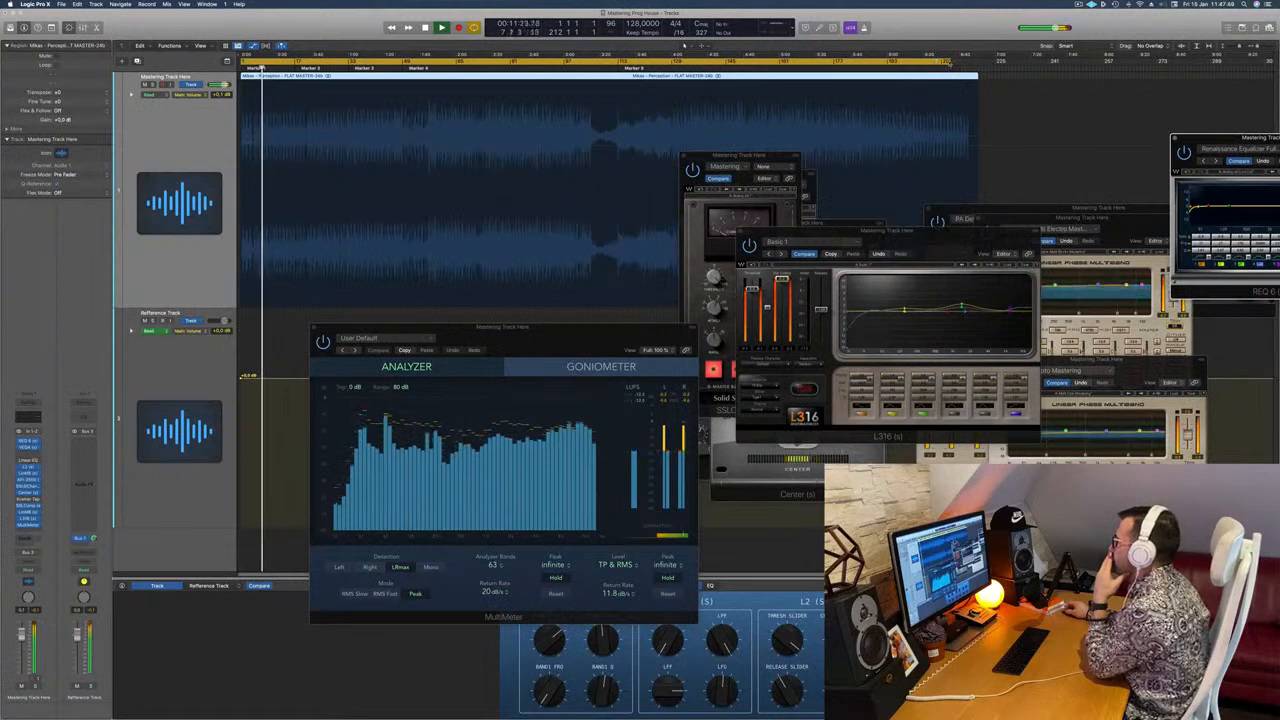
{"action": "left_click_drag", "start_coordinate": [951, 63], "coordinate": [976, 67]}
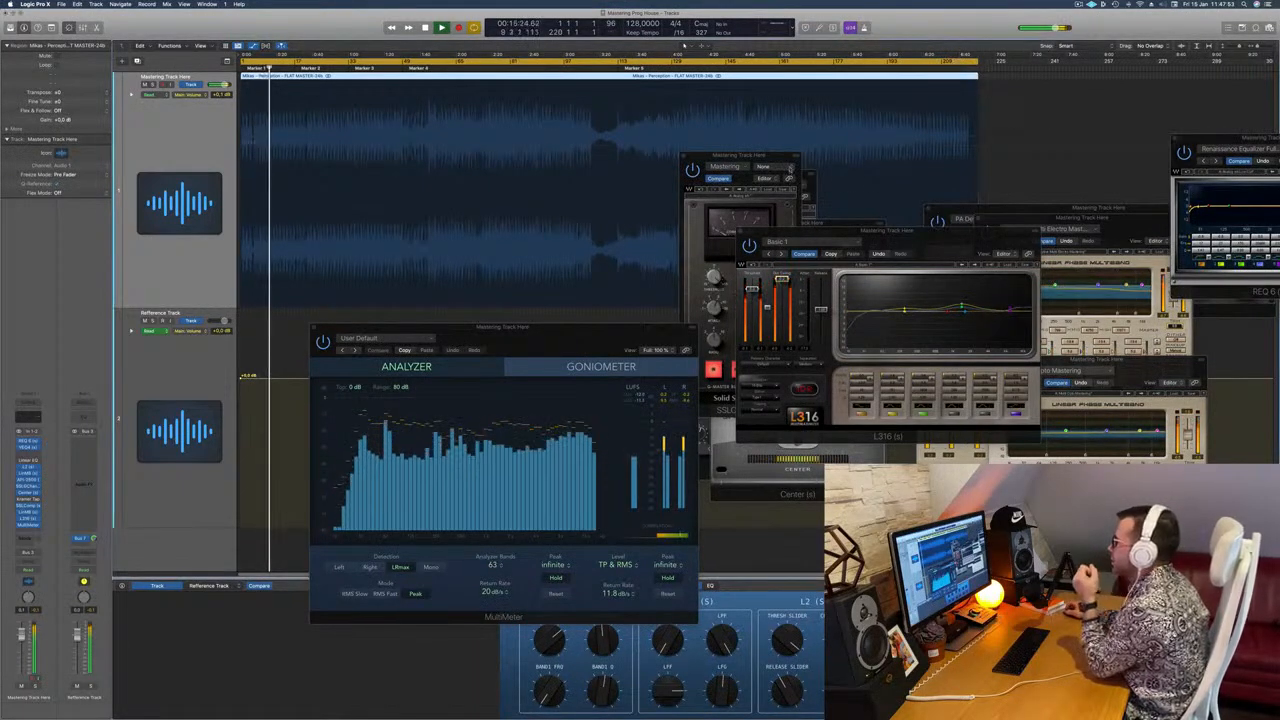
Step: Spread out the SSLComp, L316 and Center windows so the SSLChannel controls and the end of the mastering track are uncovered
{"action": "left_click_drag", "start_coordinate": [769, 155], "coordinate": [1159, 241]}
{"action": "left_click_drag", "start_coordinate": [936, 231], "coordinate": [940, 402]}
{"action": "left_click_drag", "start_coordinate": [842, 233], "coordinate": [950, 269]}
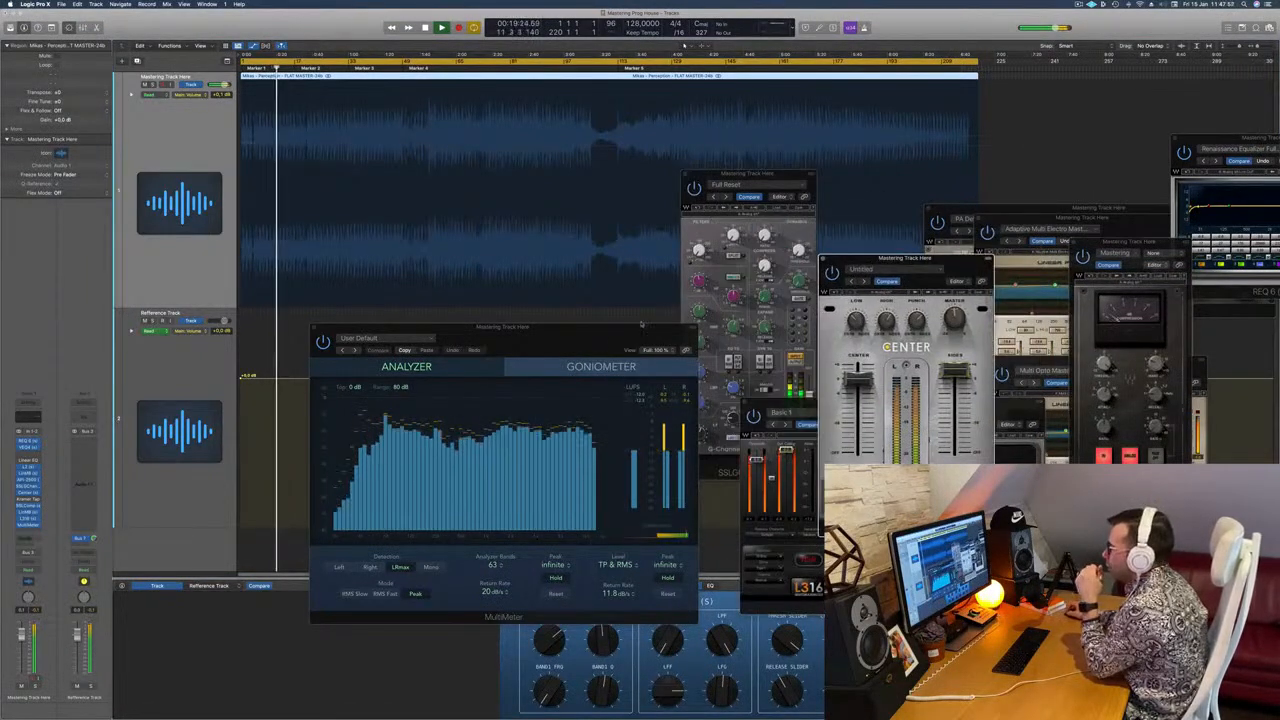
Step: Move the MultiMeter window up slightly and examine its spectrum, LUFS and peak levels while the track plays from the intro onward
{"action": "left_click_drag", "start_coordinate": [606, 329], "coordinate": [591, 290]}
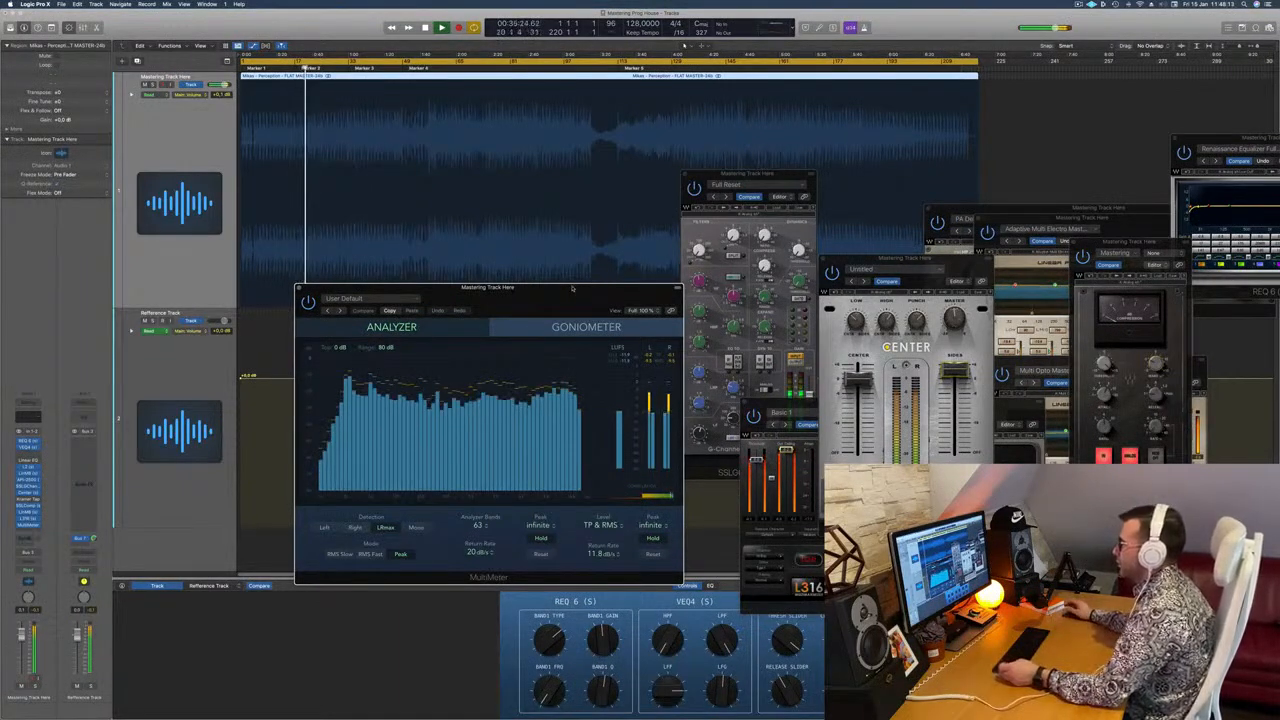
{"action": "left_click_drag", "start_coordinate": [572, 289], "coordinate": [565, 291]}
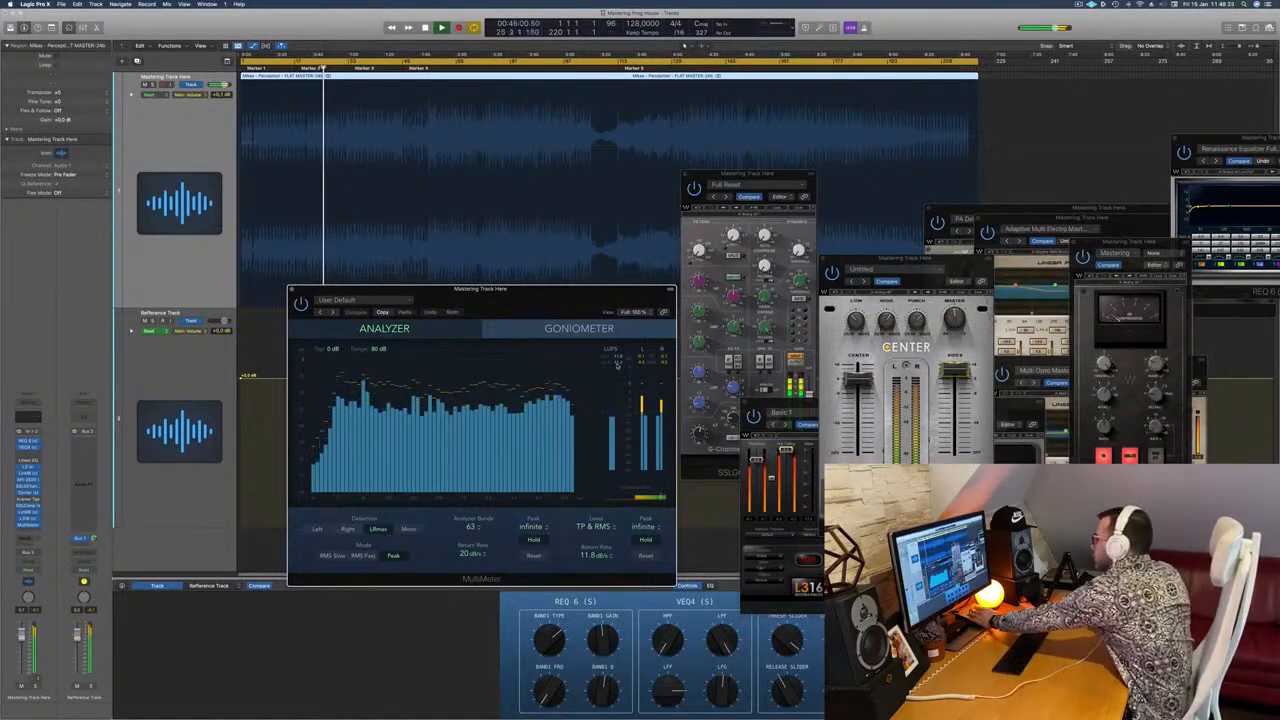
{"action": "left_click_drag", "start_coordinate": [582, 318], "coordinate": [567, 308]}
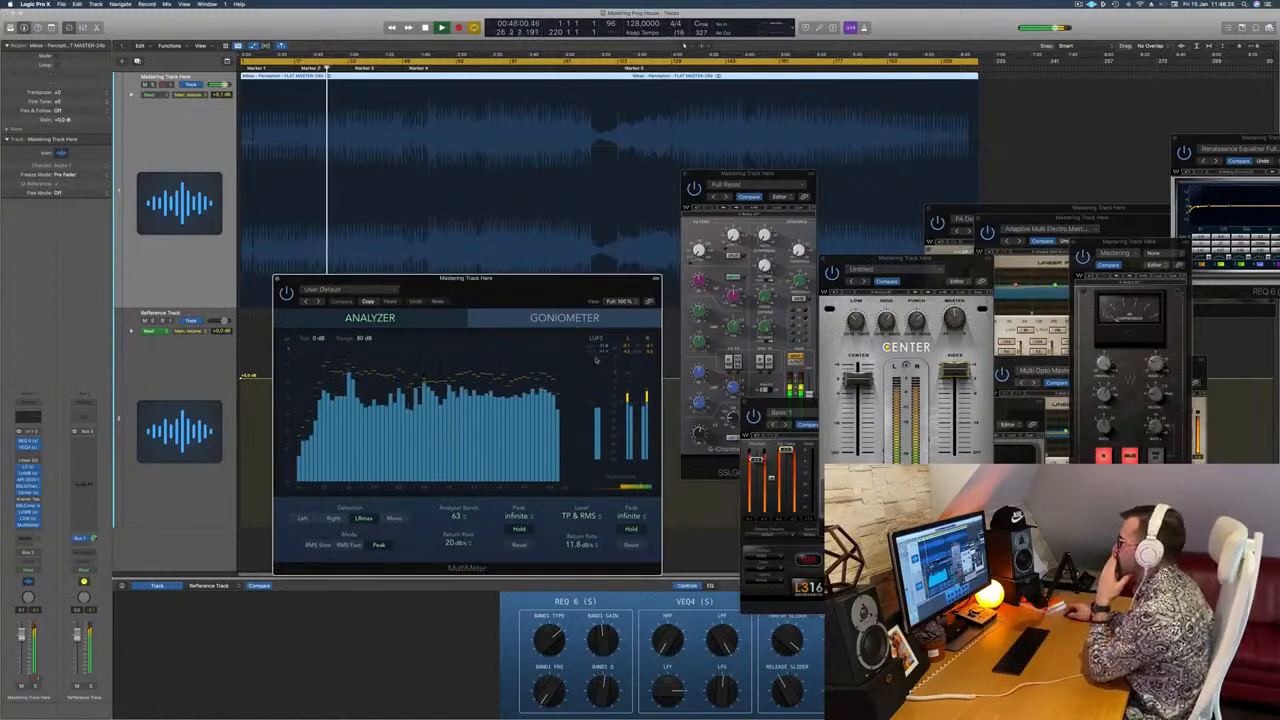
{"action": "left_click_drag", "start_coordinate": [553, 284], "coordinate": [557, 283]}
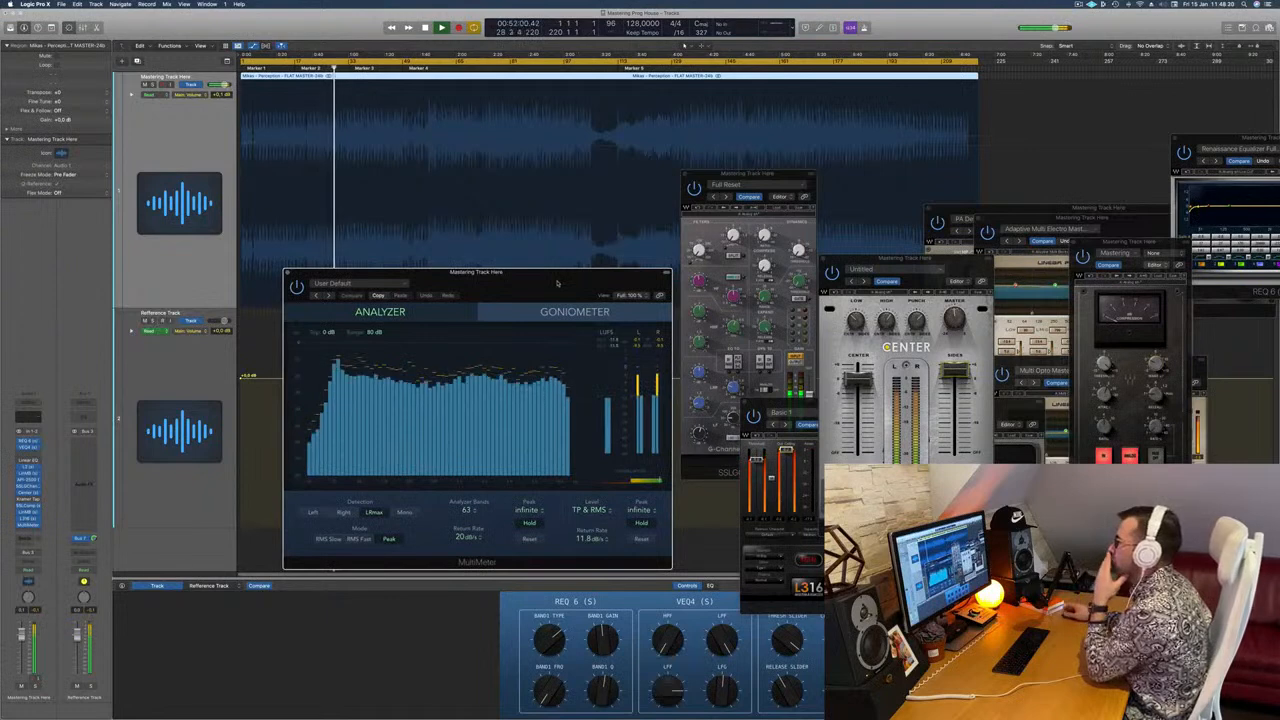
{"action": "left_click_drag", "start_coordinate": [554, 282], "coordinate": [575, 284]}
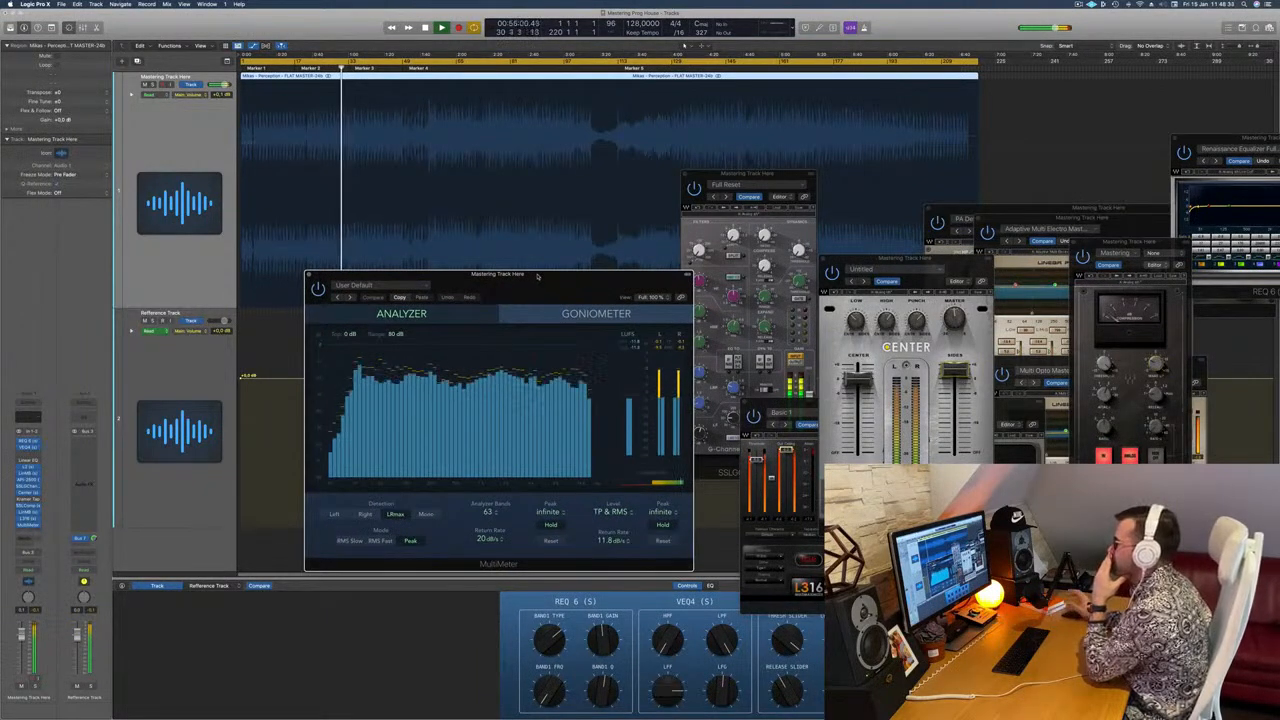
{"action": "left_click_drag", "start_coordinate": [537, 277], "coordinate": [559, 279]}
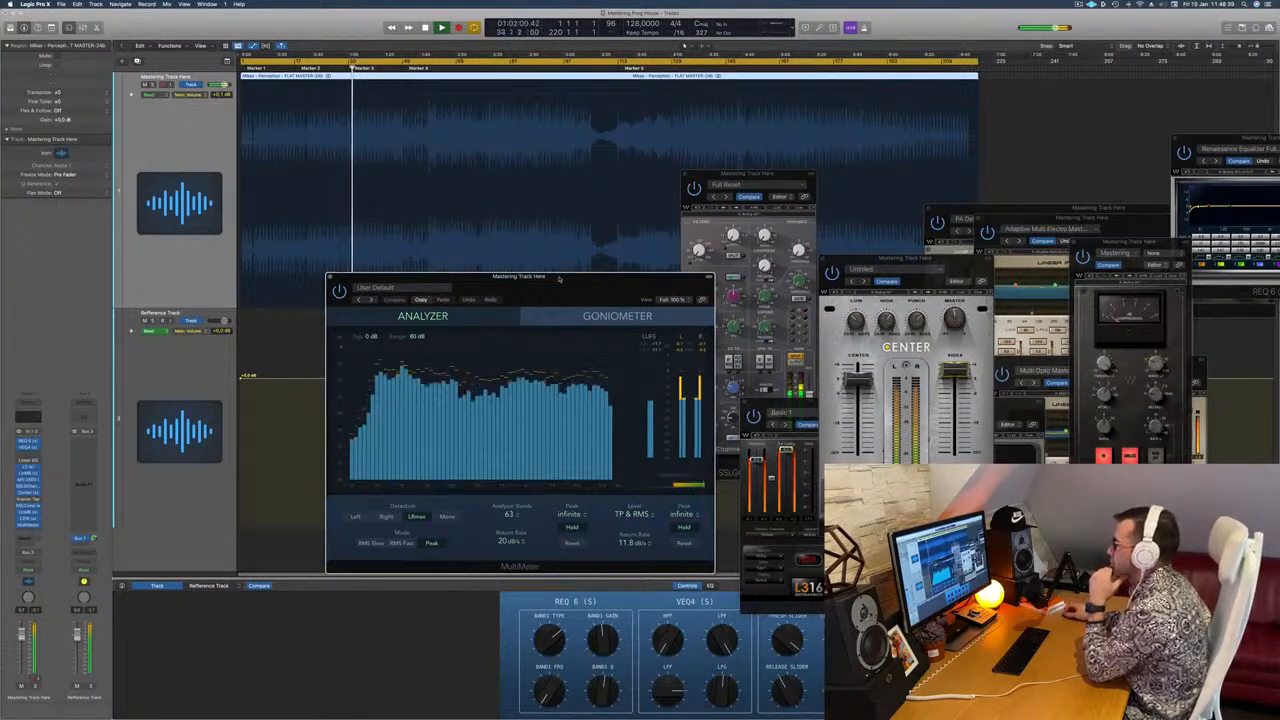
{"action": "left_click_drag", "start_coordinate": [559, 279], "coordinate": [561, 280]}
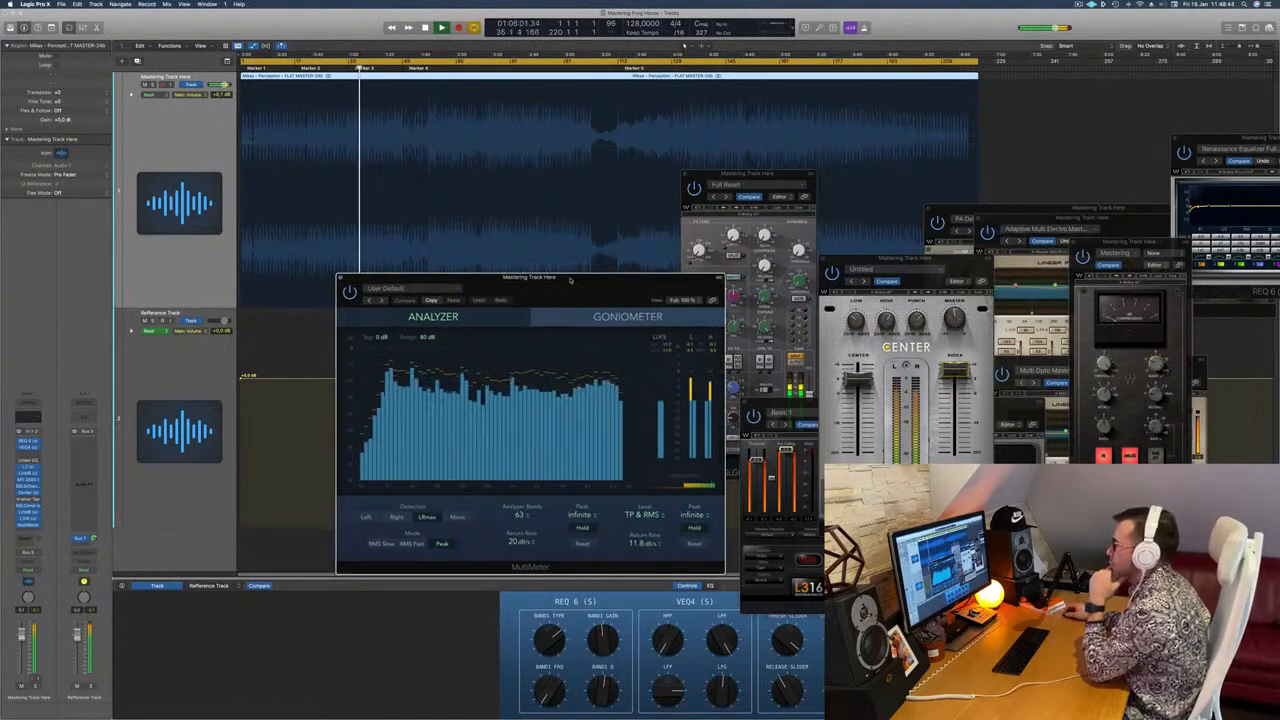
{"action": "left_click_drag", "start_coordinate": [561, 280], "coordinate": [554, 280]}
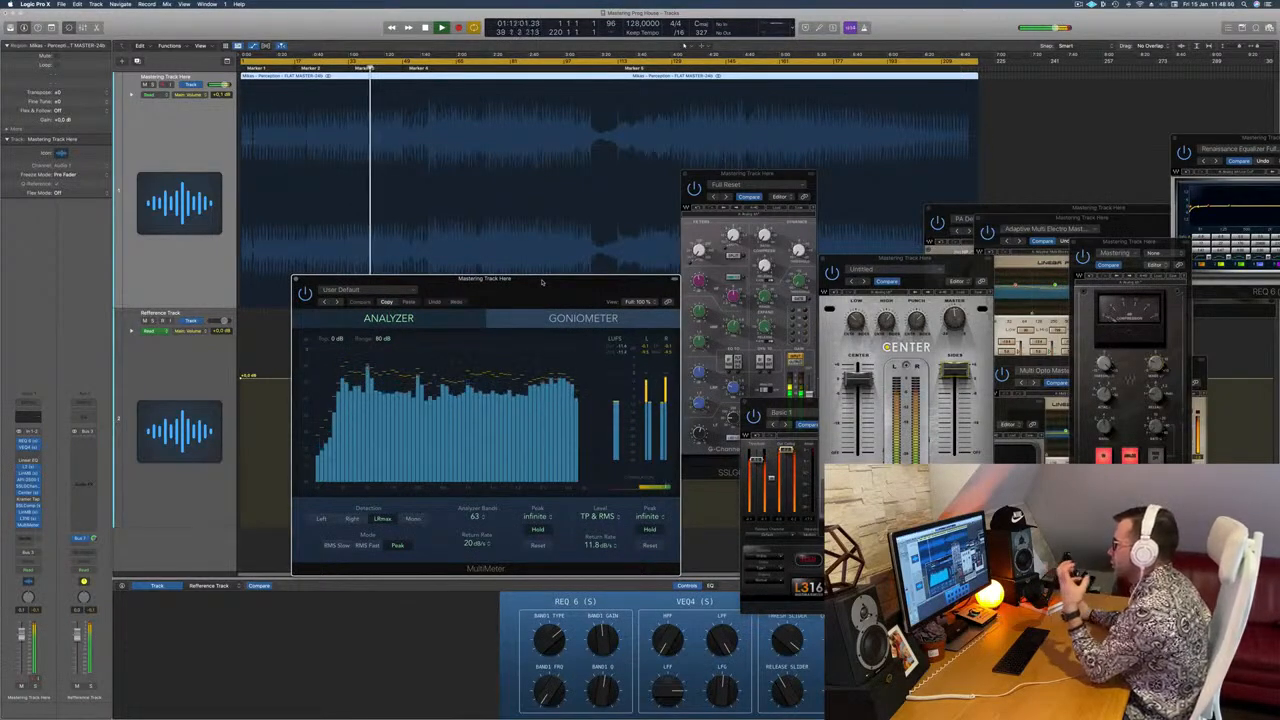
{"action": "left_click_drag", "start_coordinate": [542, 282], "coordinate": [549, 282]}
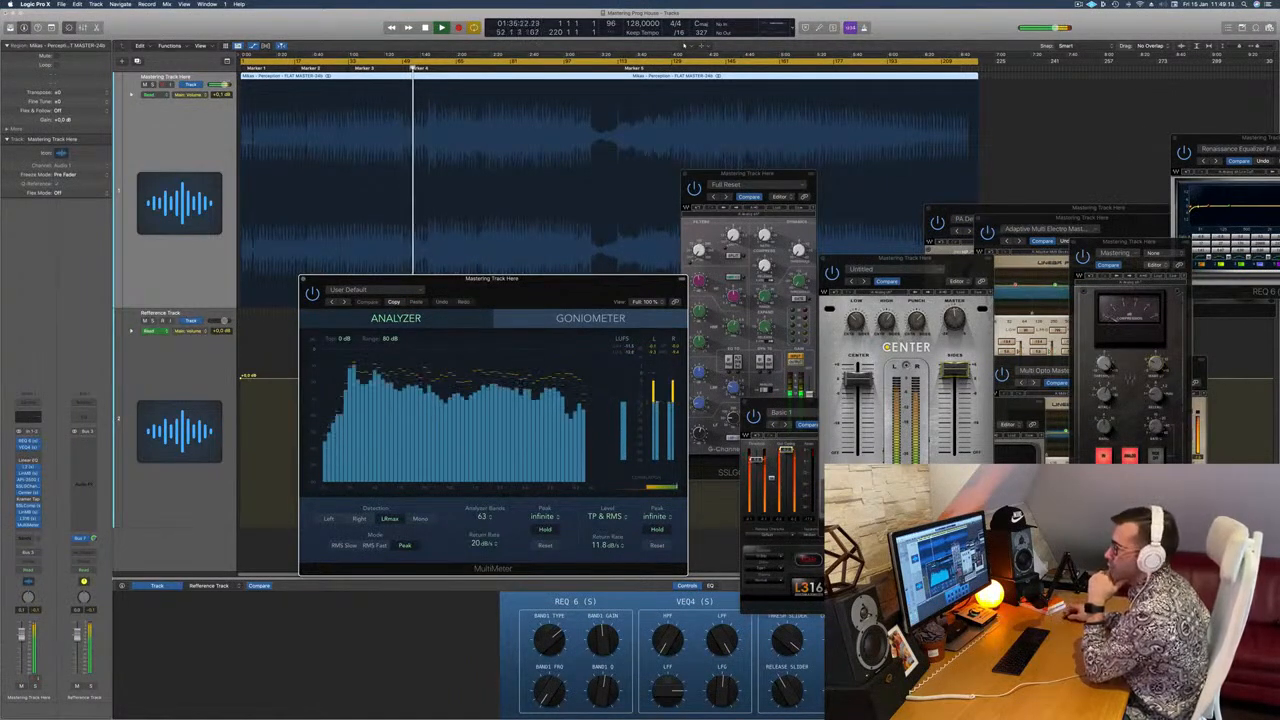
Step: Bring the L316 limiter to the front and place its window beside MultiMeter, over SSLChannel and Center
{"action": "left_click", "coordinate": [29, 519]}
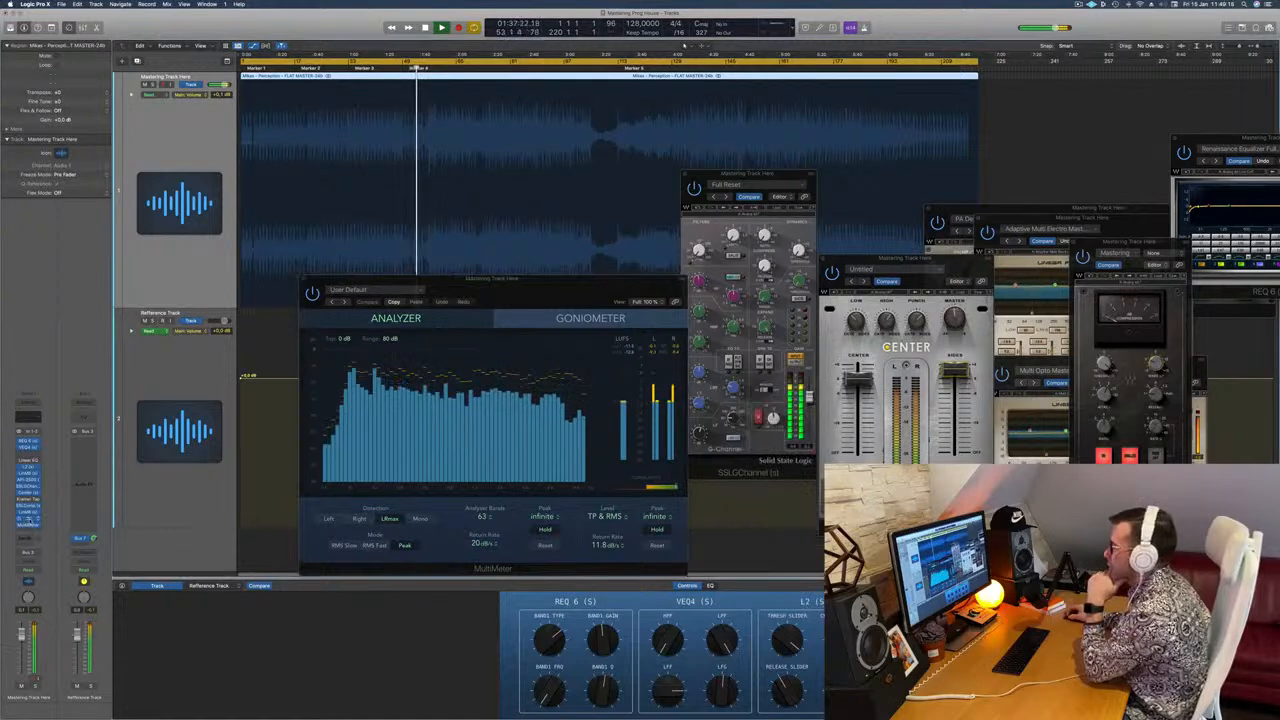
{"action": "left_click", "coordinate": [29, 519]}
{"action": "left_click_drag", "start_coordinate": [890, 401], "coordinate": [854, 217]}
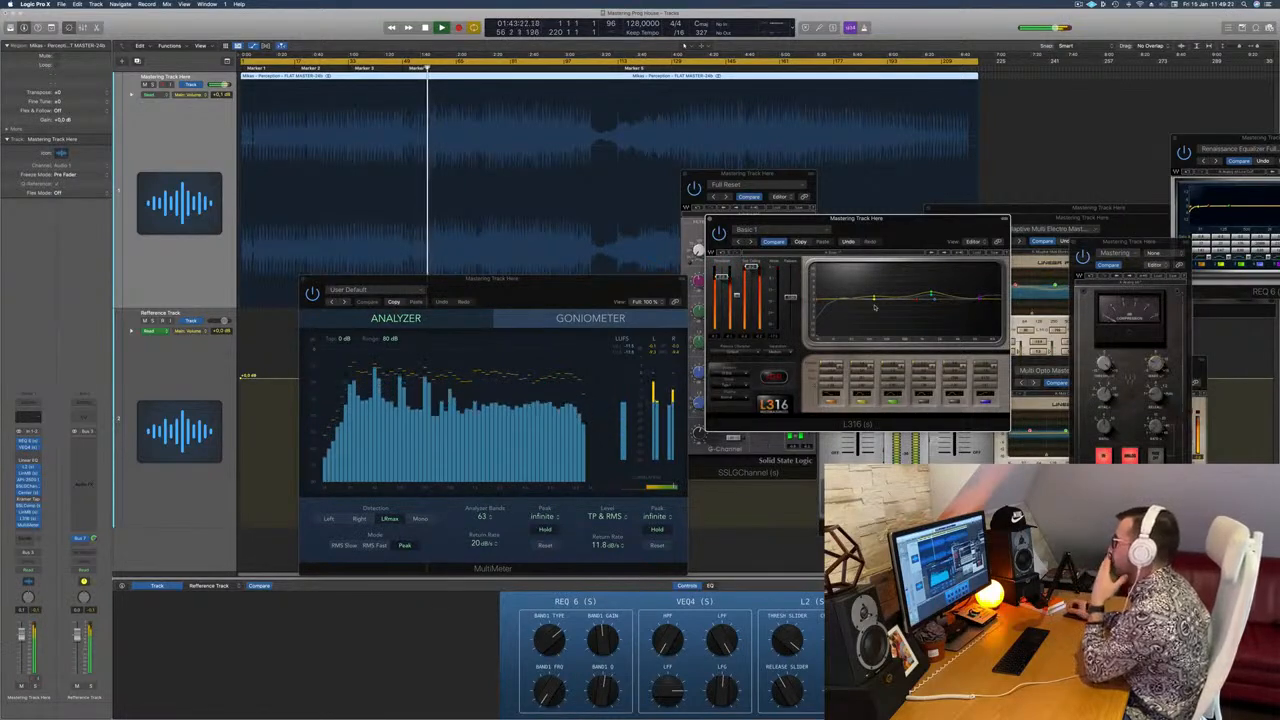
{"action": "left_click_drag", "start_coordinate": [895, 233], "coordinate": [886, 284]}
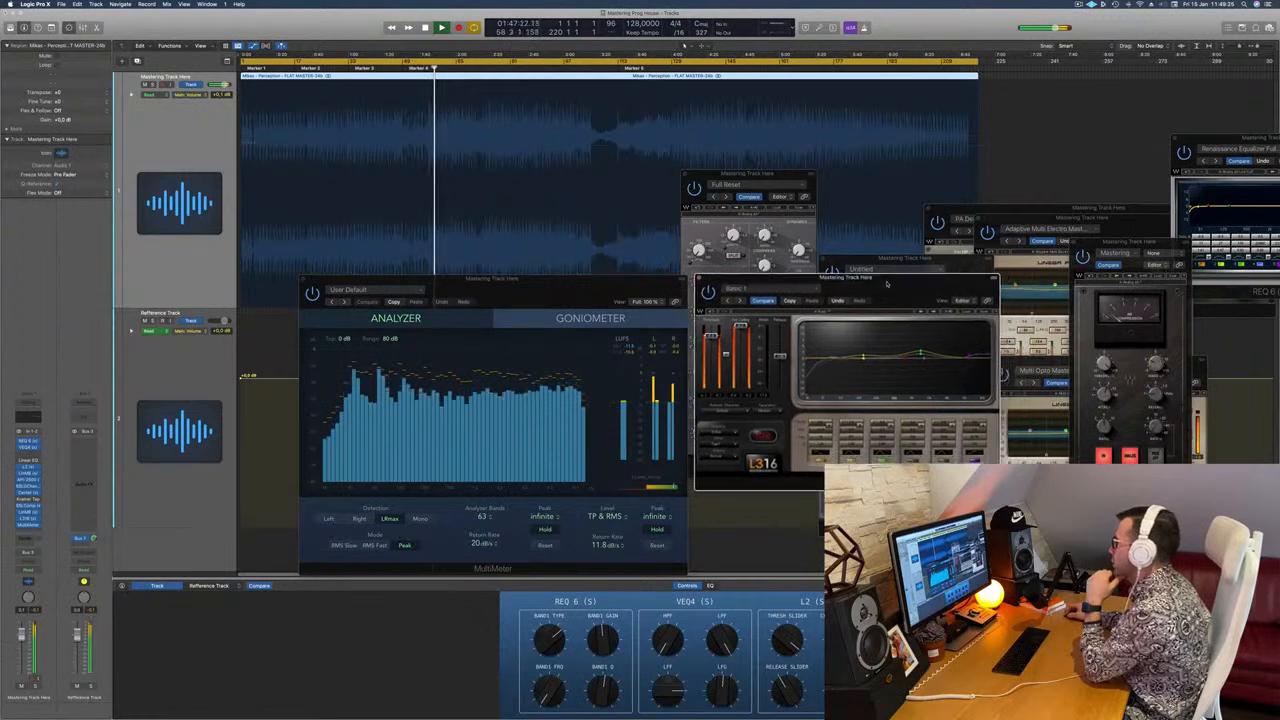